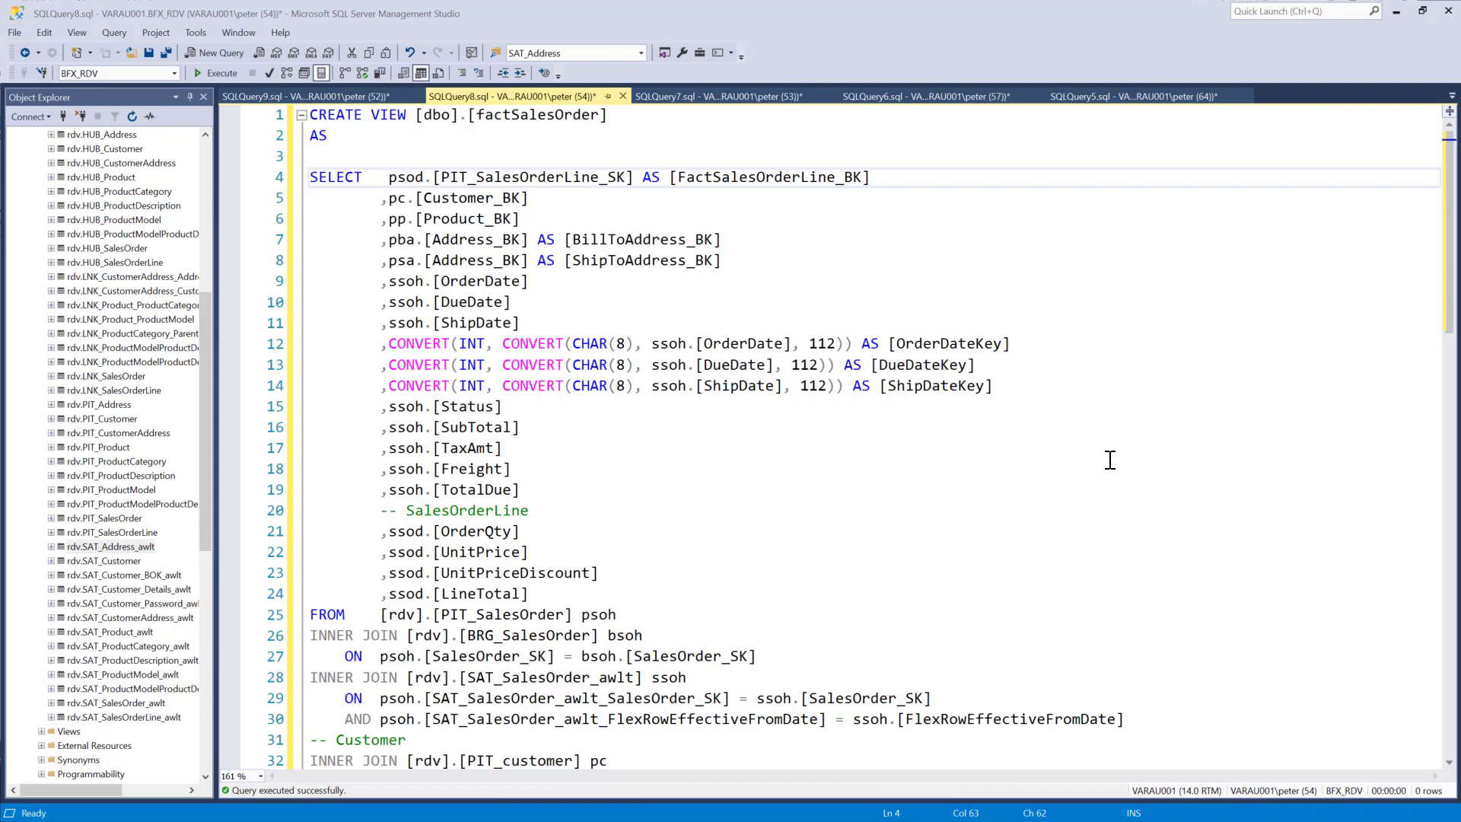
- Examine the FROM clause and first joins of the factSalesOrder view: PIT_SalesOrder, BRG_SalesOrder and SAT_SalesOrder_awlt
scroll(1106, 457, "down", 6)
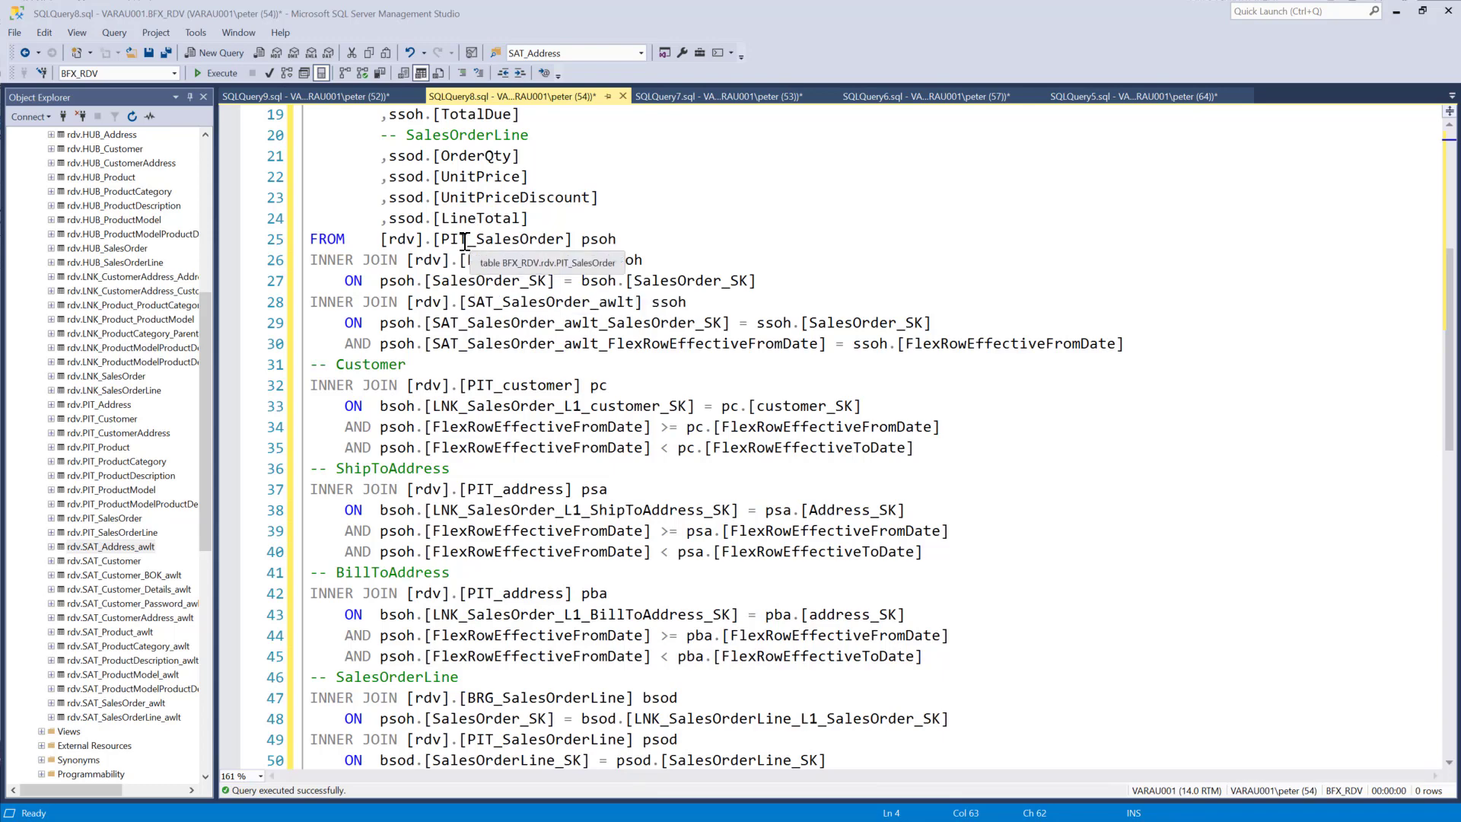
left_click_drag(618, 242, 304, 238)
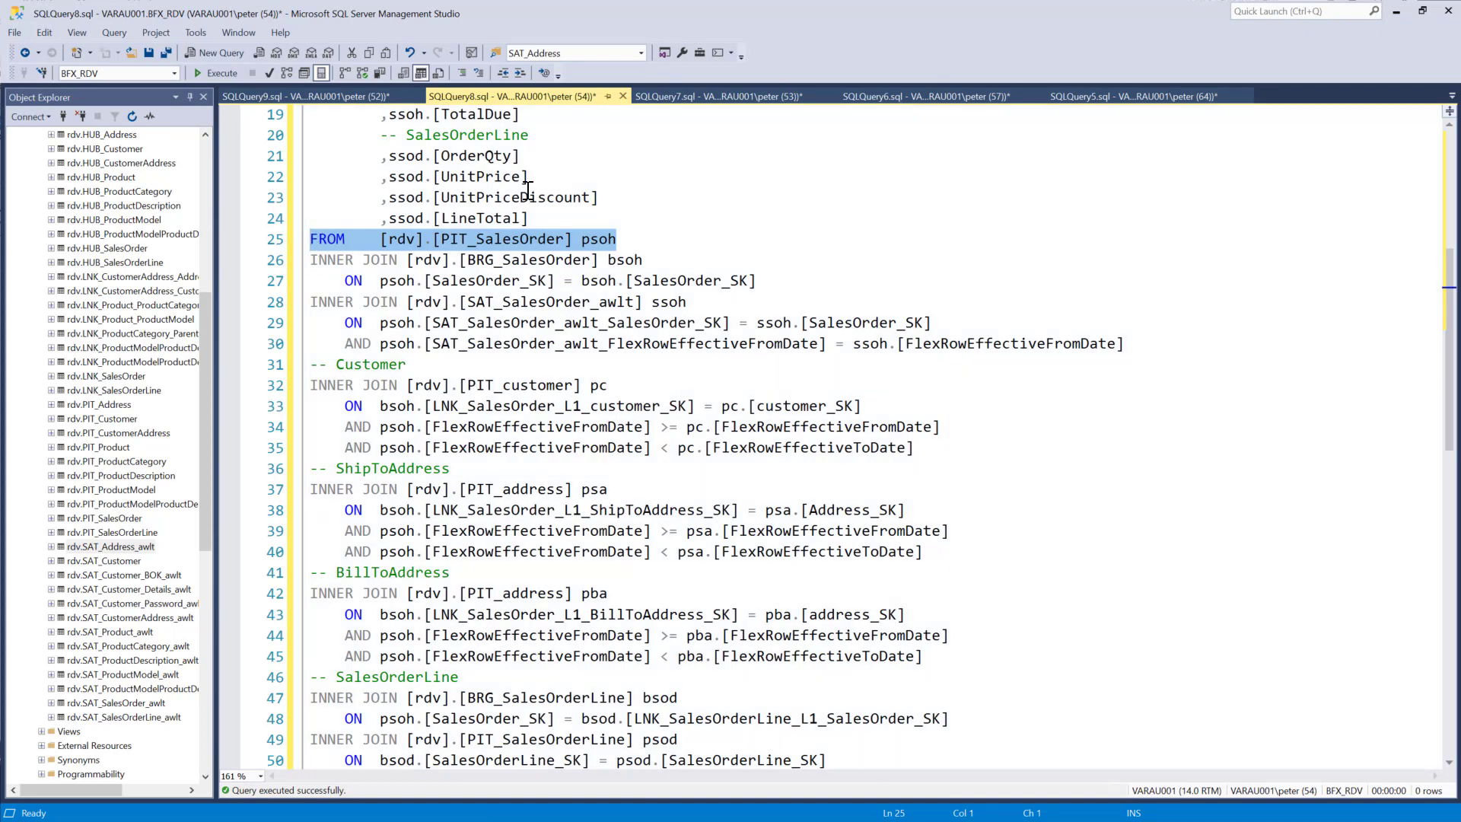
left_click(510, 240)
double_click(508, 239)
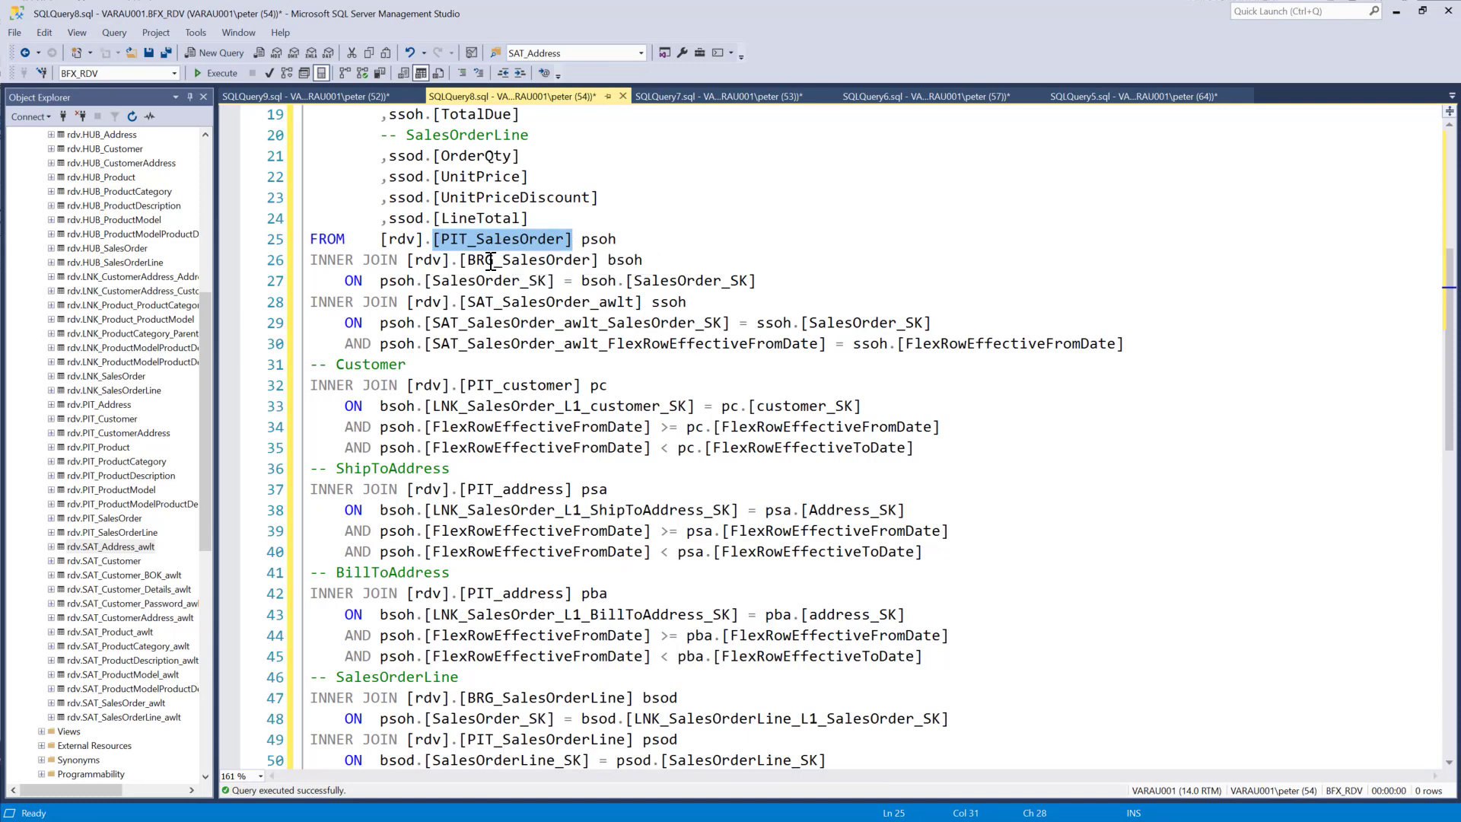
double_click(491, 261)
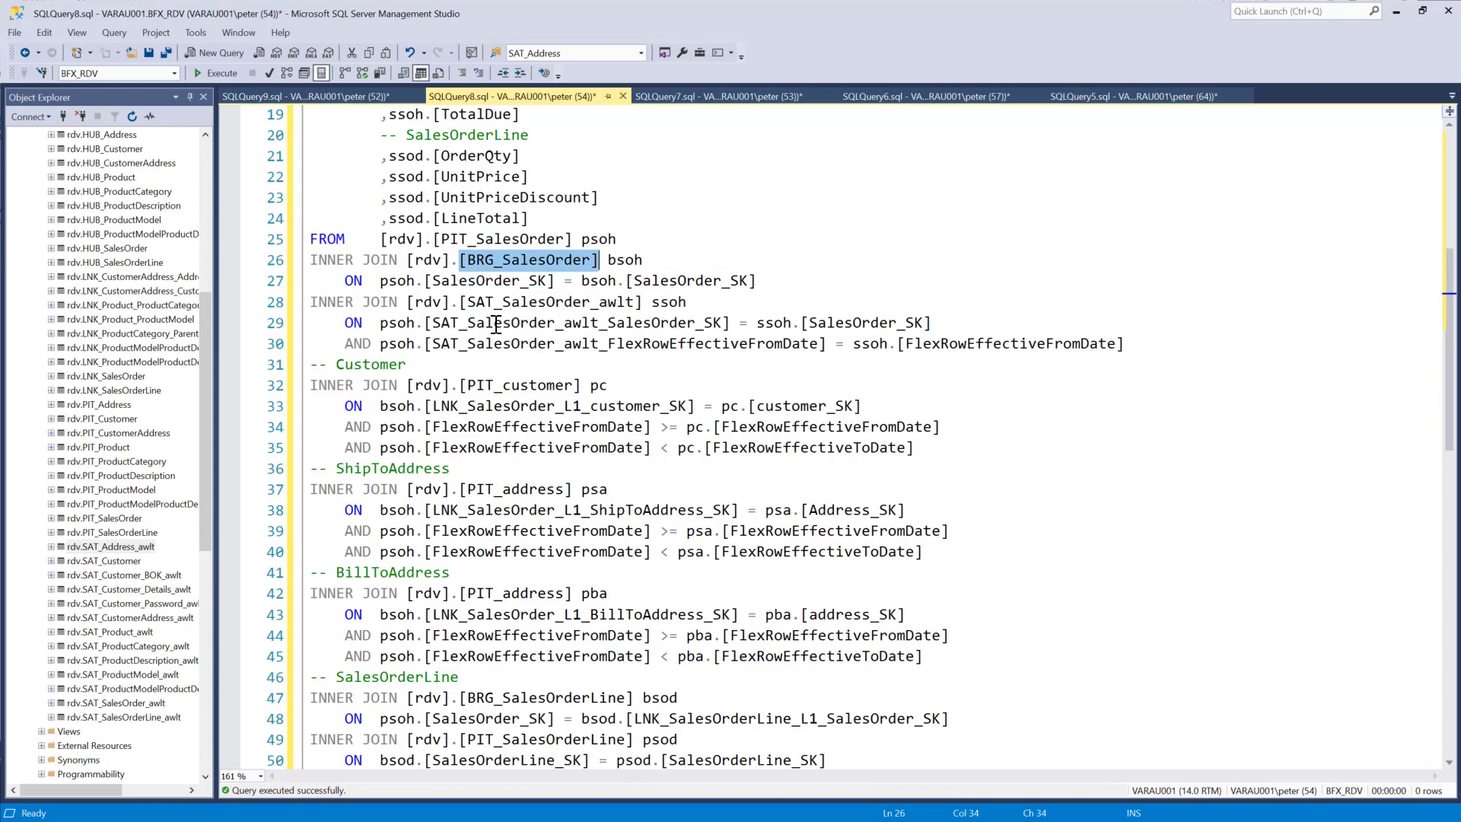
left_click(487, 239)
left_click(504, 303)
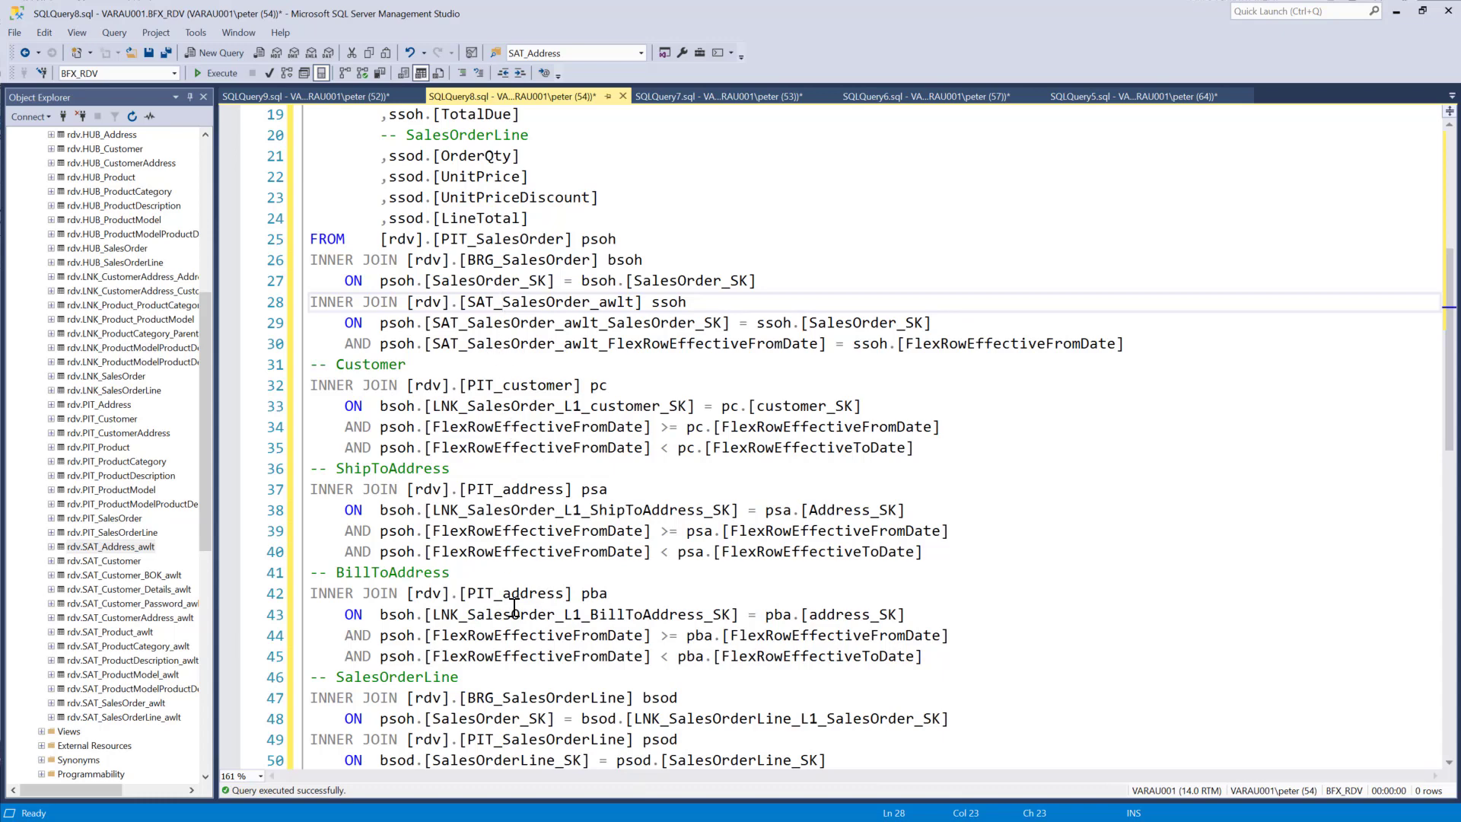
- Review the Product, BillToAddress and ShipToAddress business keys in the SELECT list and the PIT table joins that supply them
scroll(510, 608, "up", 6)
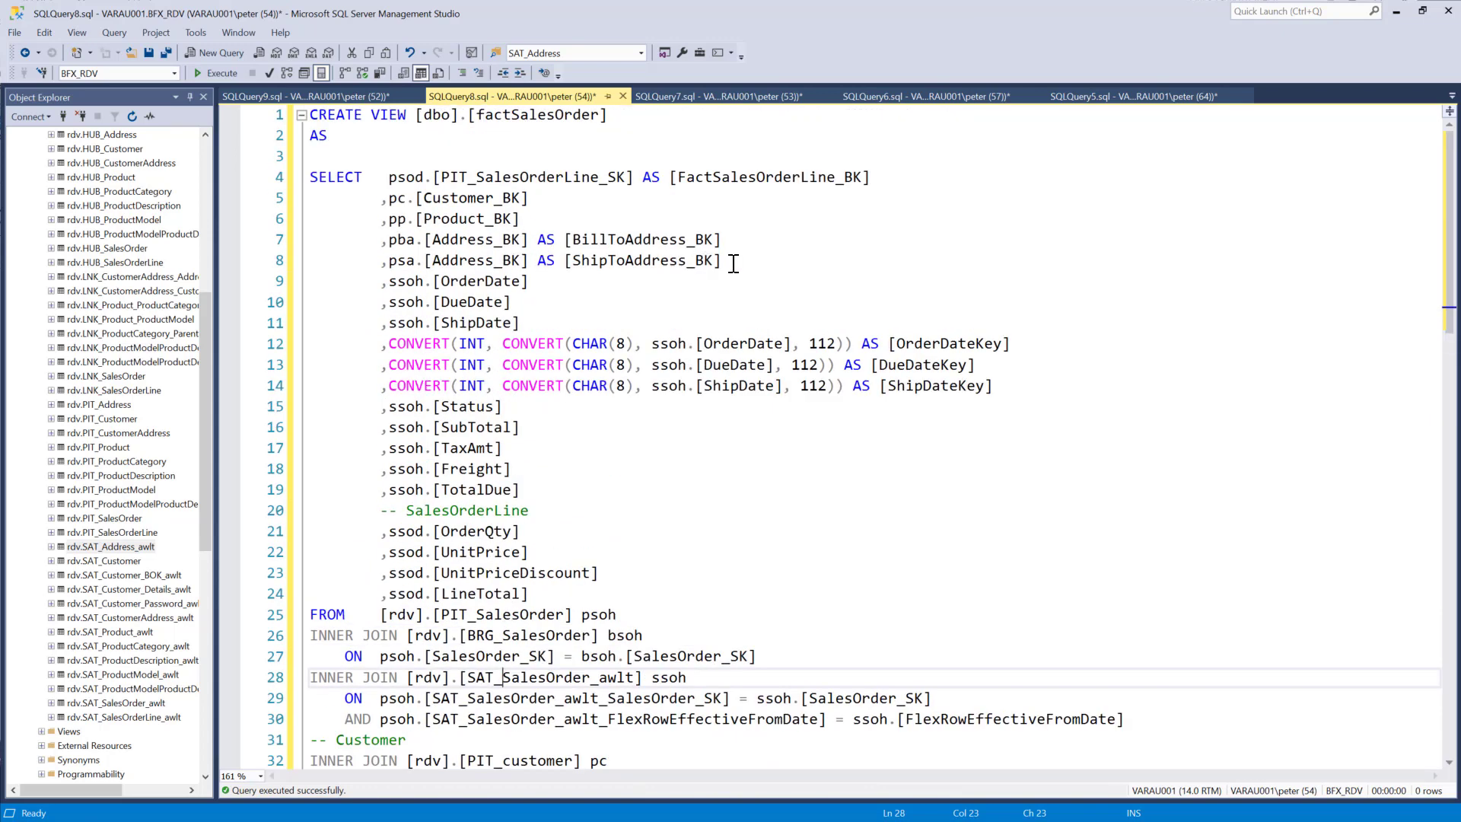
left_click_drag(730, 261, 223, 217)
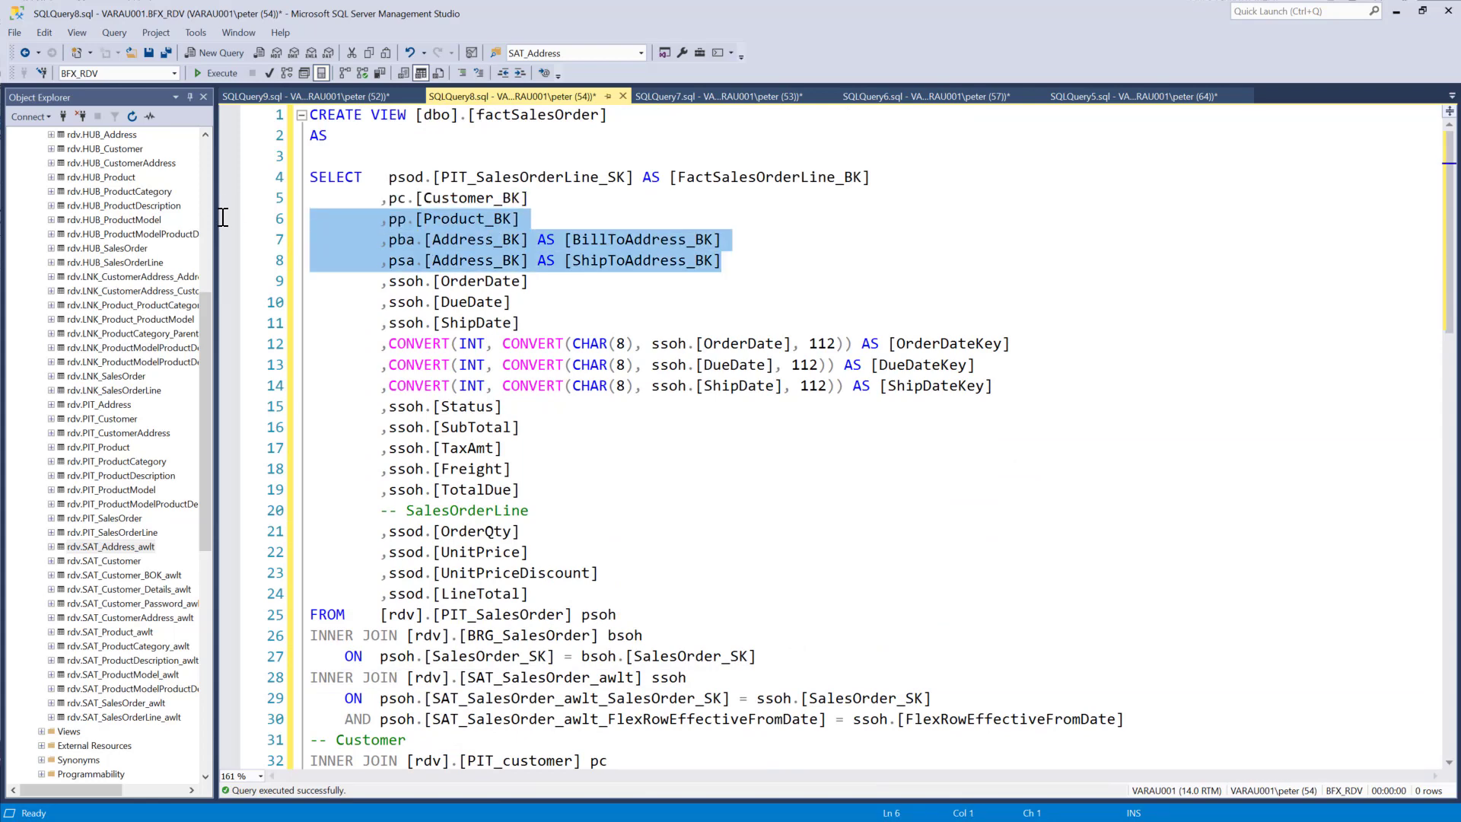
scroll(583, 363, "down", 5)
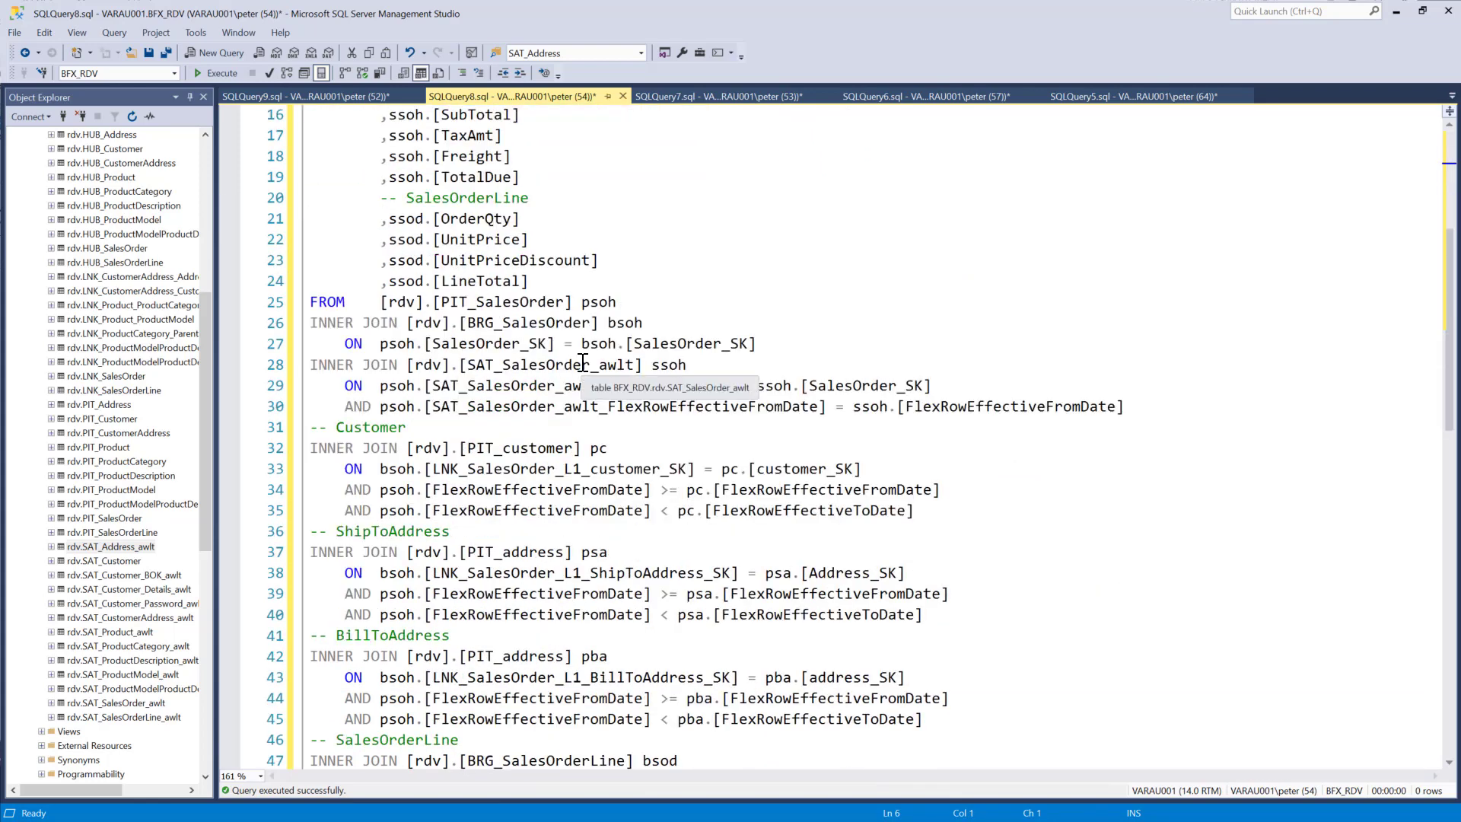
scroll(583, 363, "down", 3)
scroll(583, 363, "up", 1)
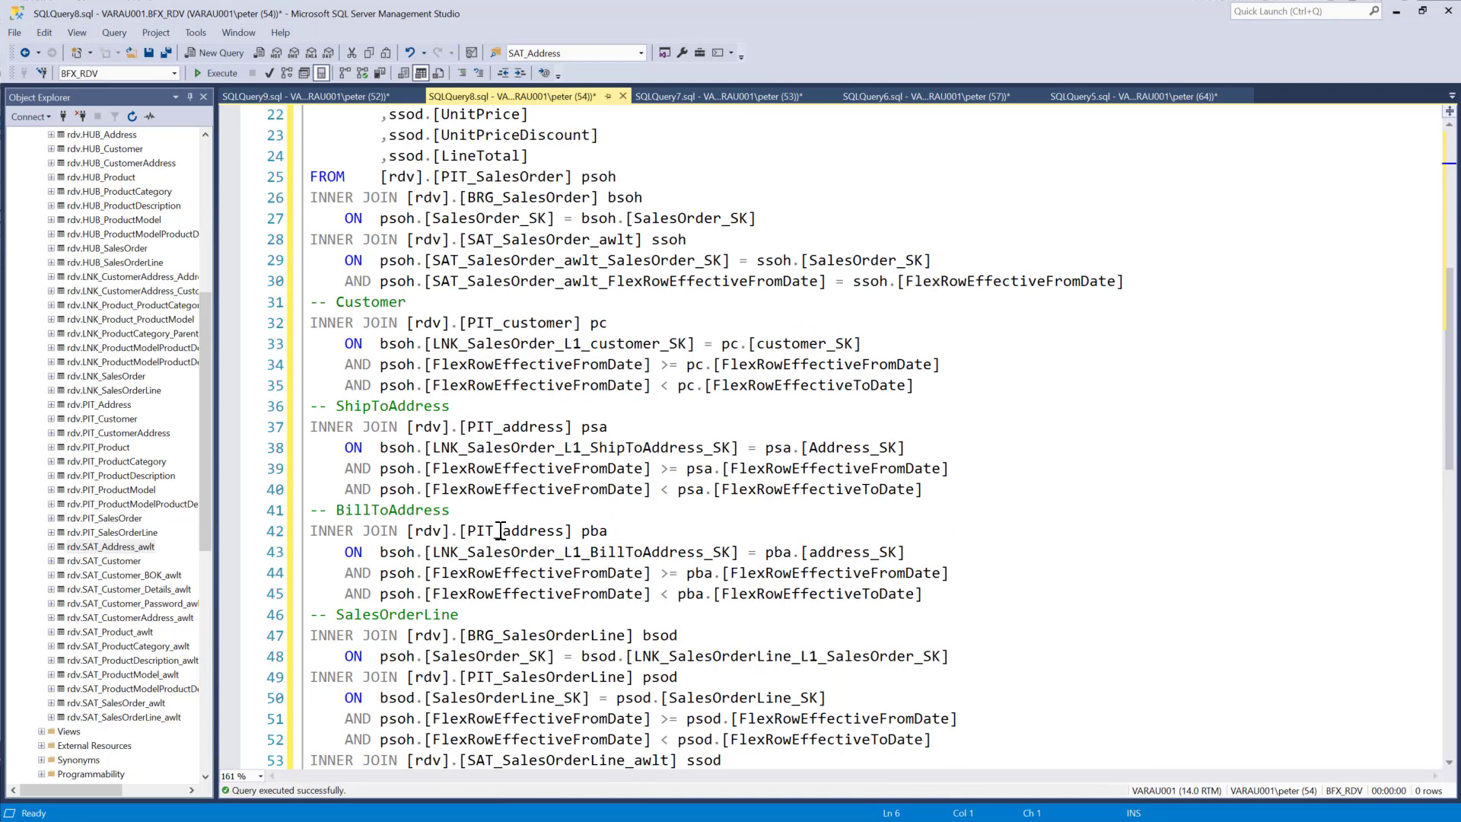
scroll(500, 530, "down", 3)
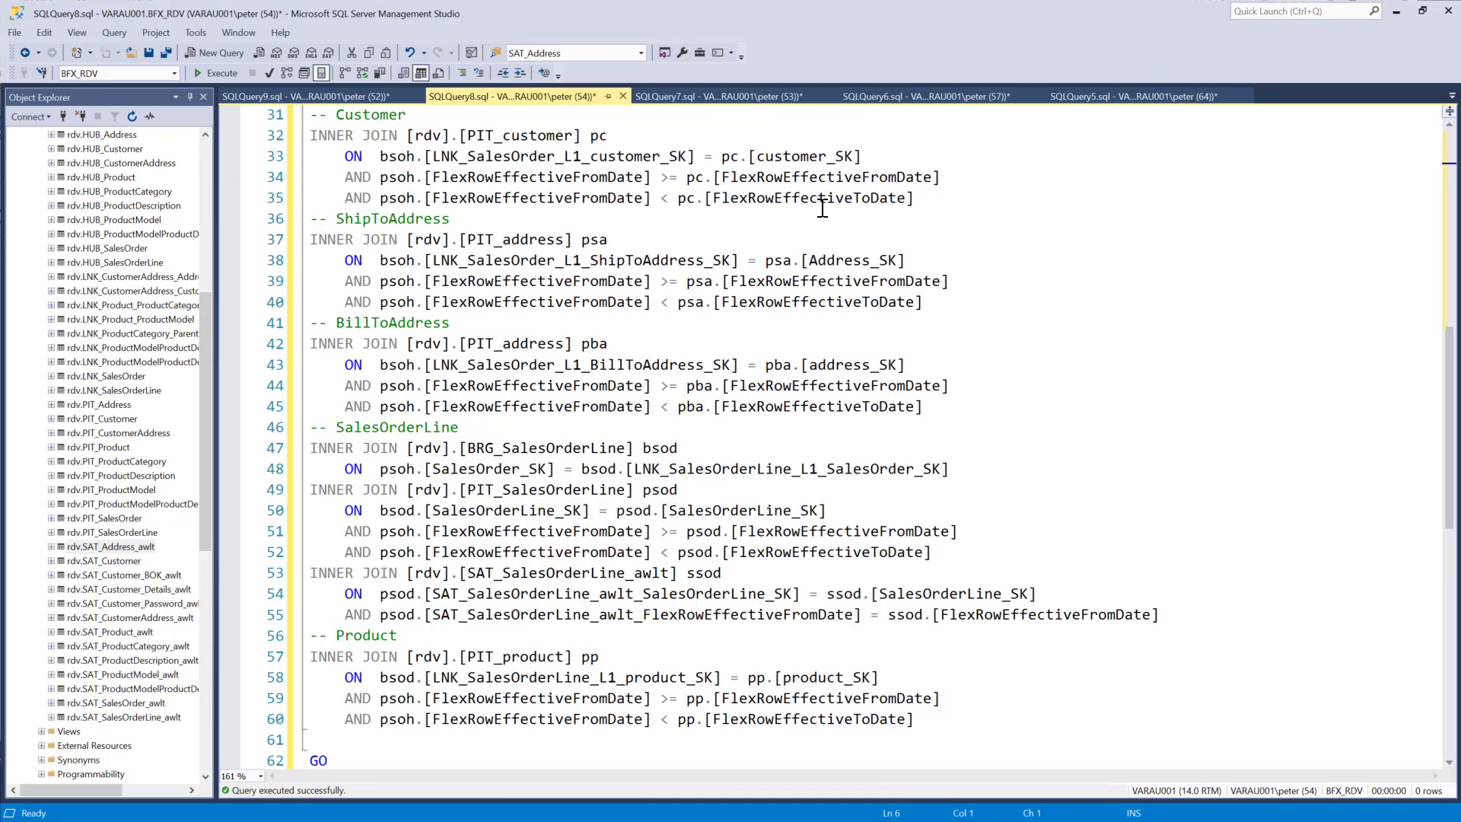
- Check the factSalesOrder view name, then look at the other open view queries, ending with the dimProduct script
scroll(517, 196, "up", 10)
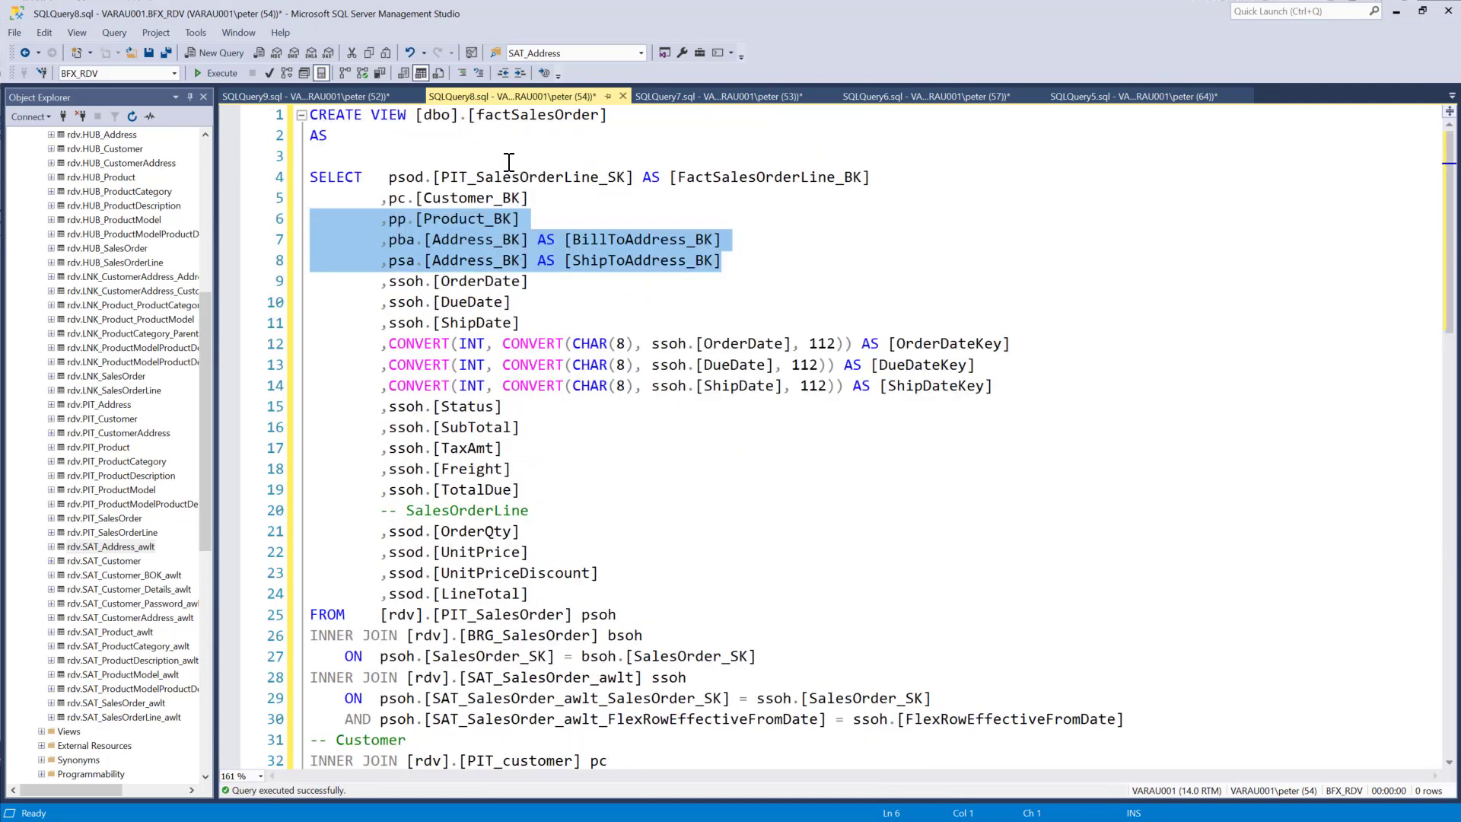
left_click(514, 118)
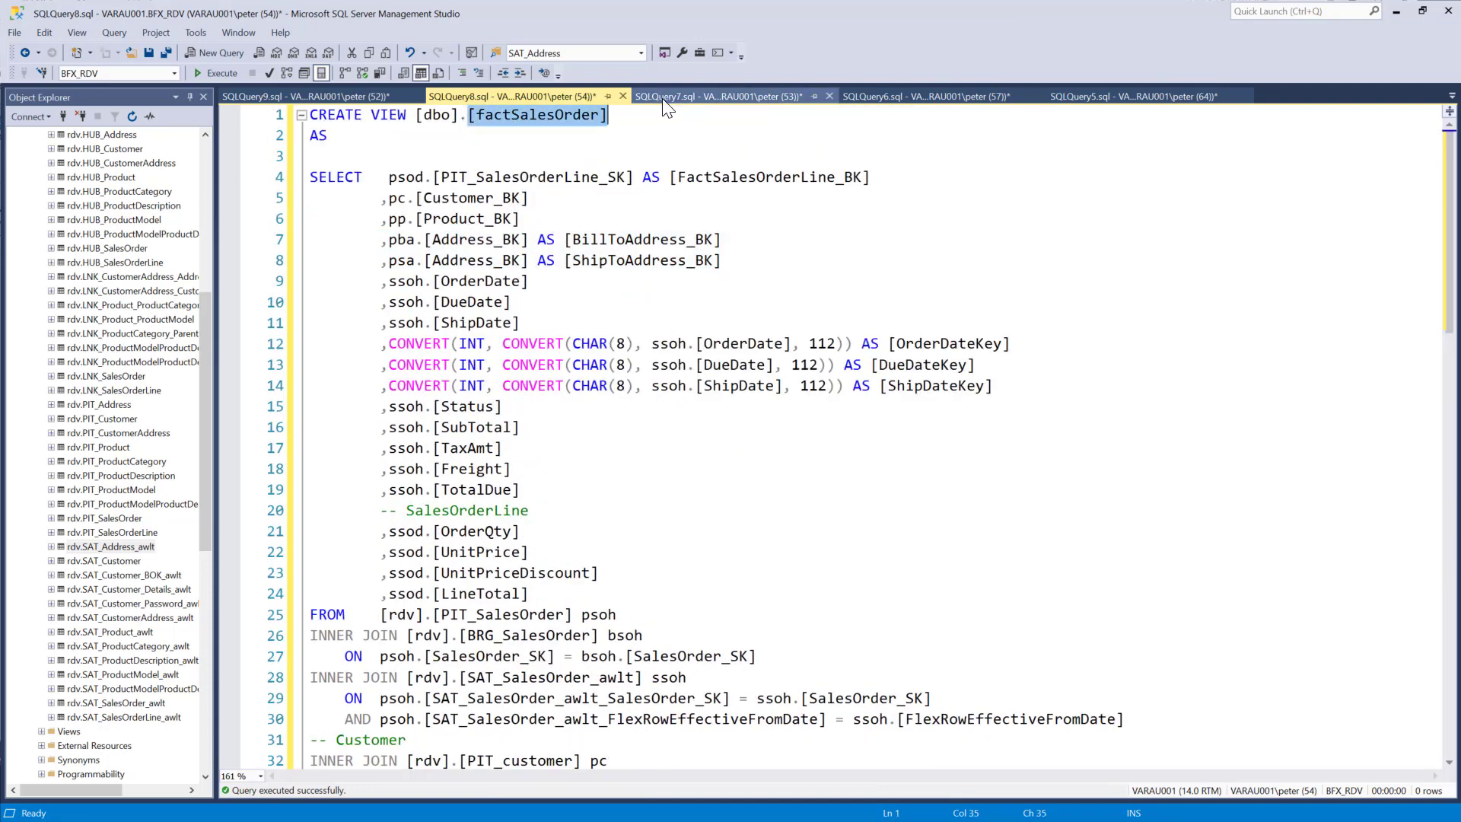
left_click(662, 98)
left_click(874, 99)
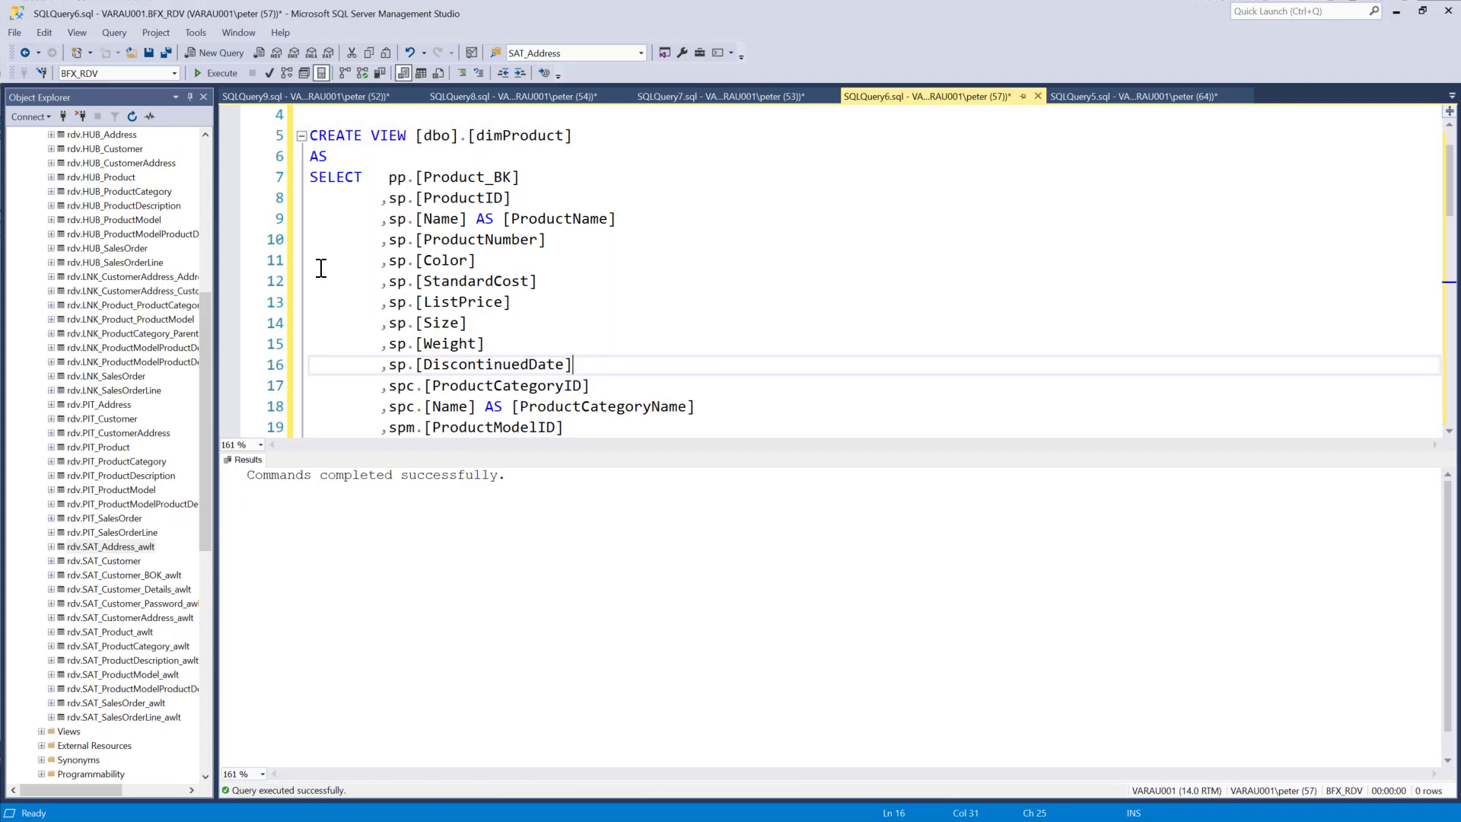
- Collapse the Tables folder of the BFX_RDV database, then expand and refresh its Views folder
left_click_drag(207, 343, 211, 239)
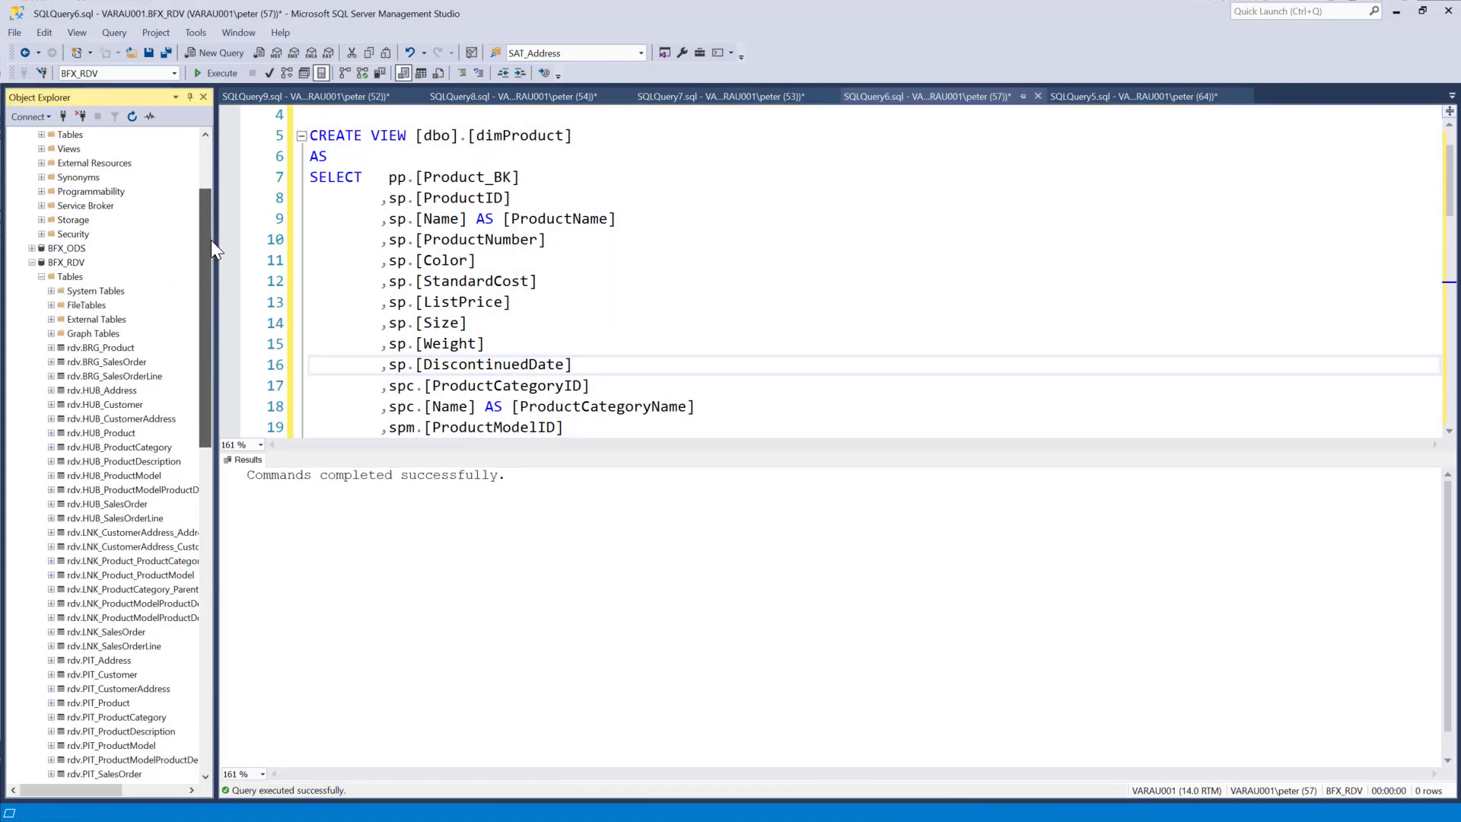
left_click(41, 277)
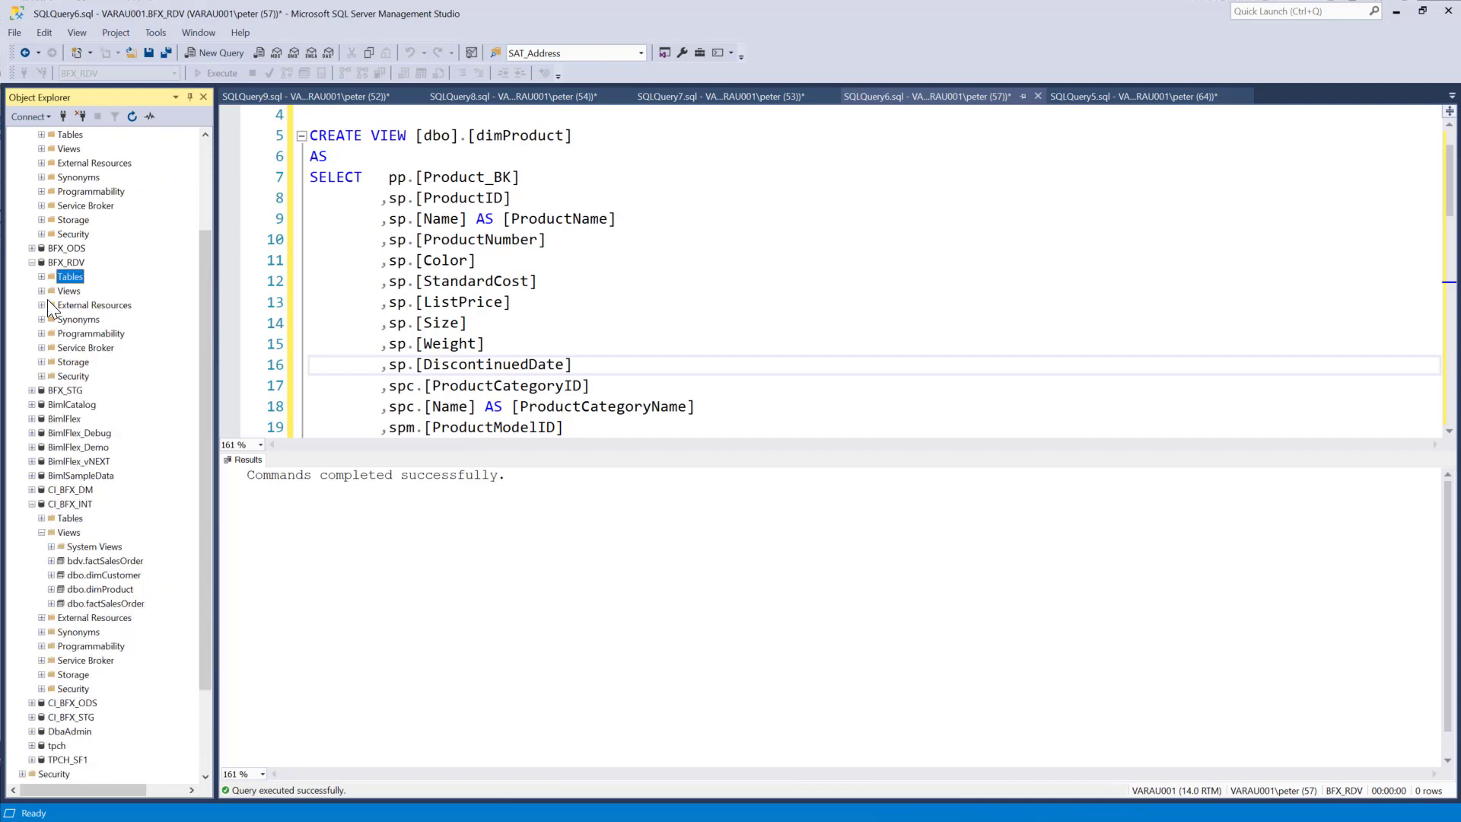
left_click(41, 290)
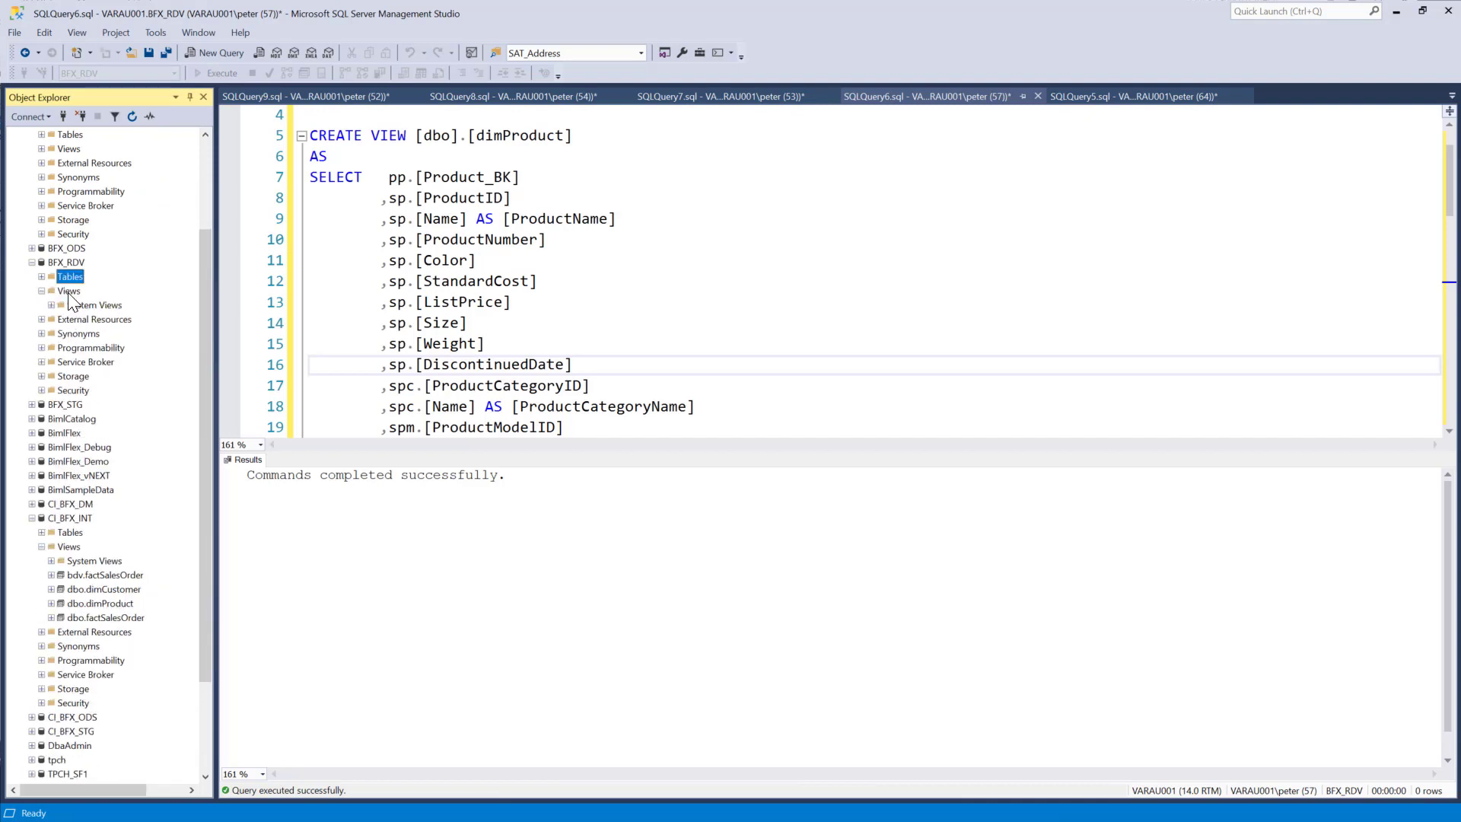
right_click(69, 292)
left_click(102, 372)
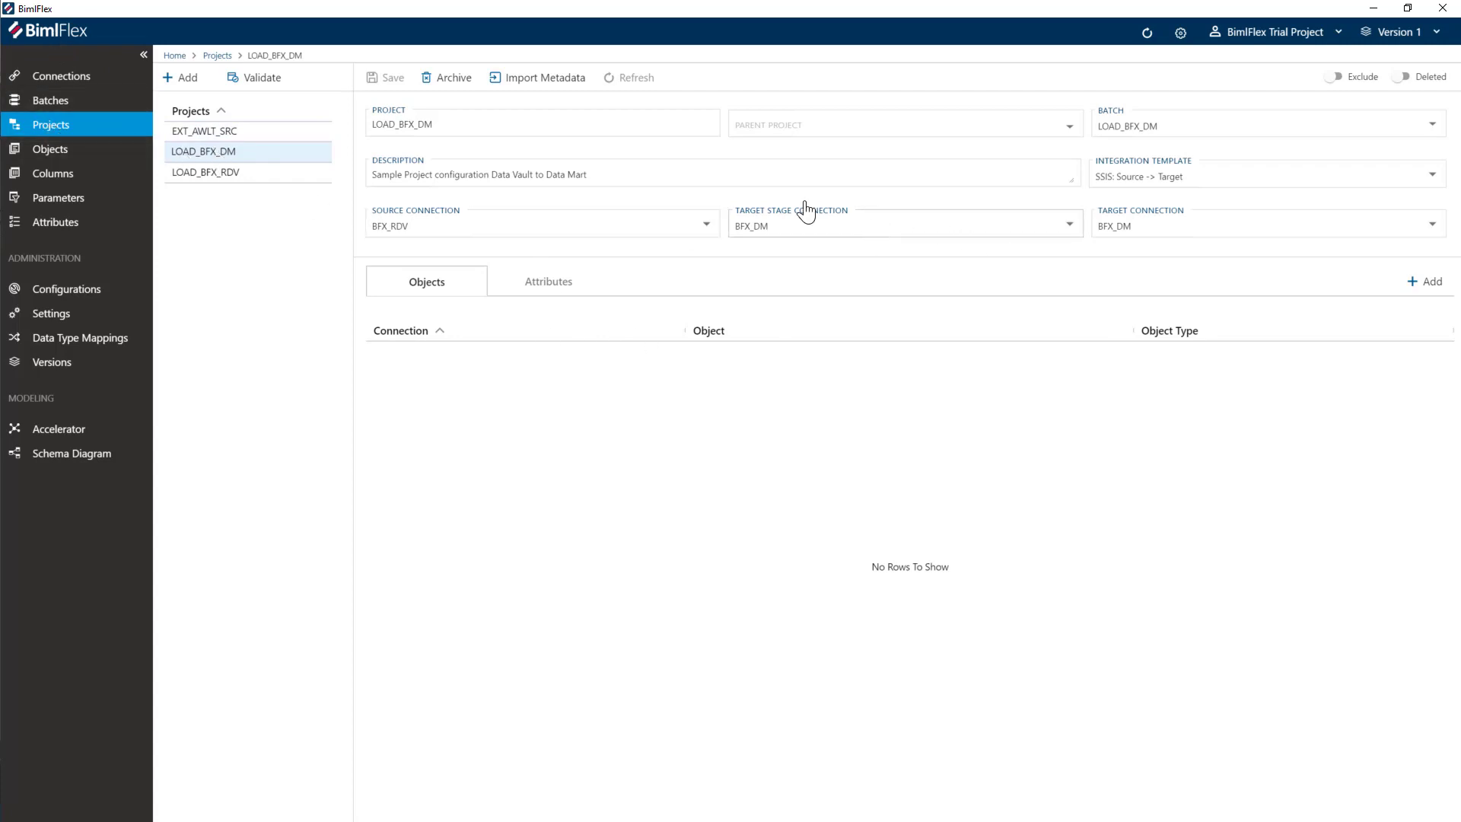
- In BimlFlex, start a metadata import for the LOAD_BFX_DM project and select every object in the dbo schema
left_click(559, 79)
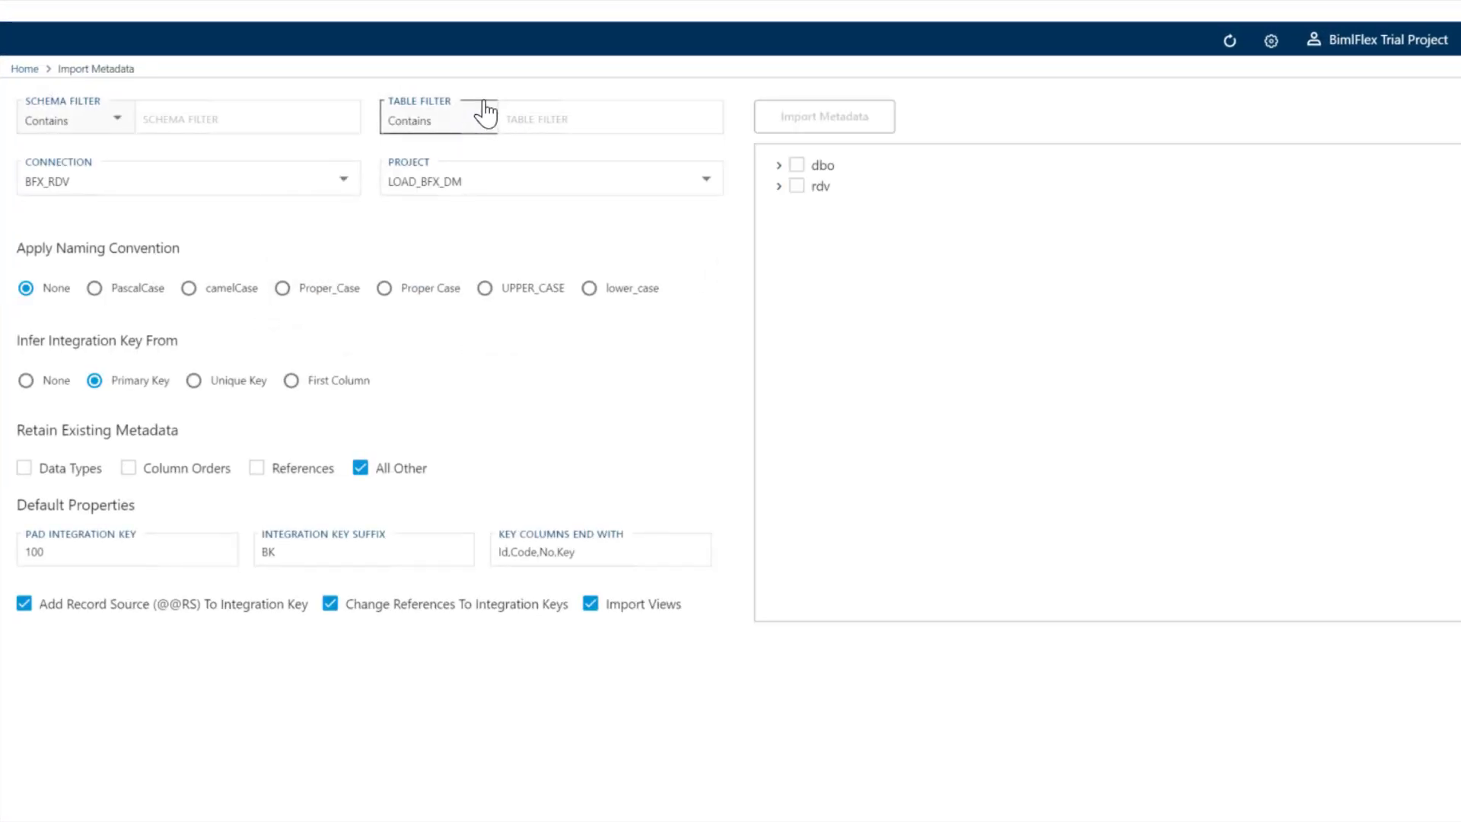
left_click(778, 166)
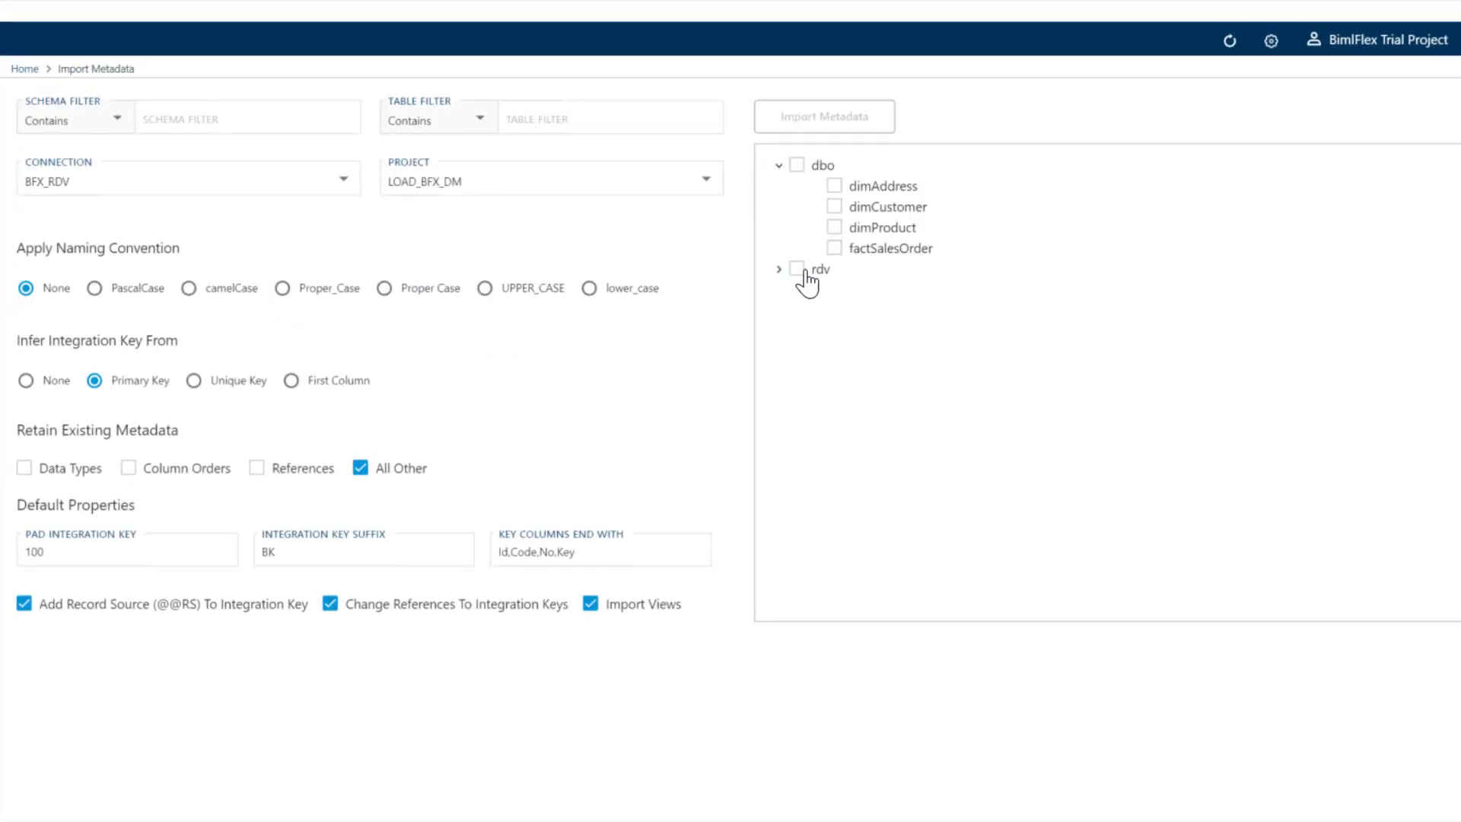
left_click(796, 166)
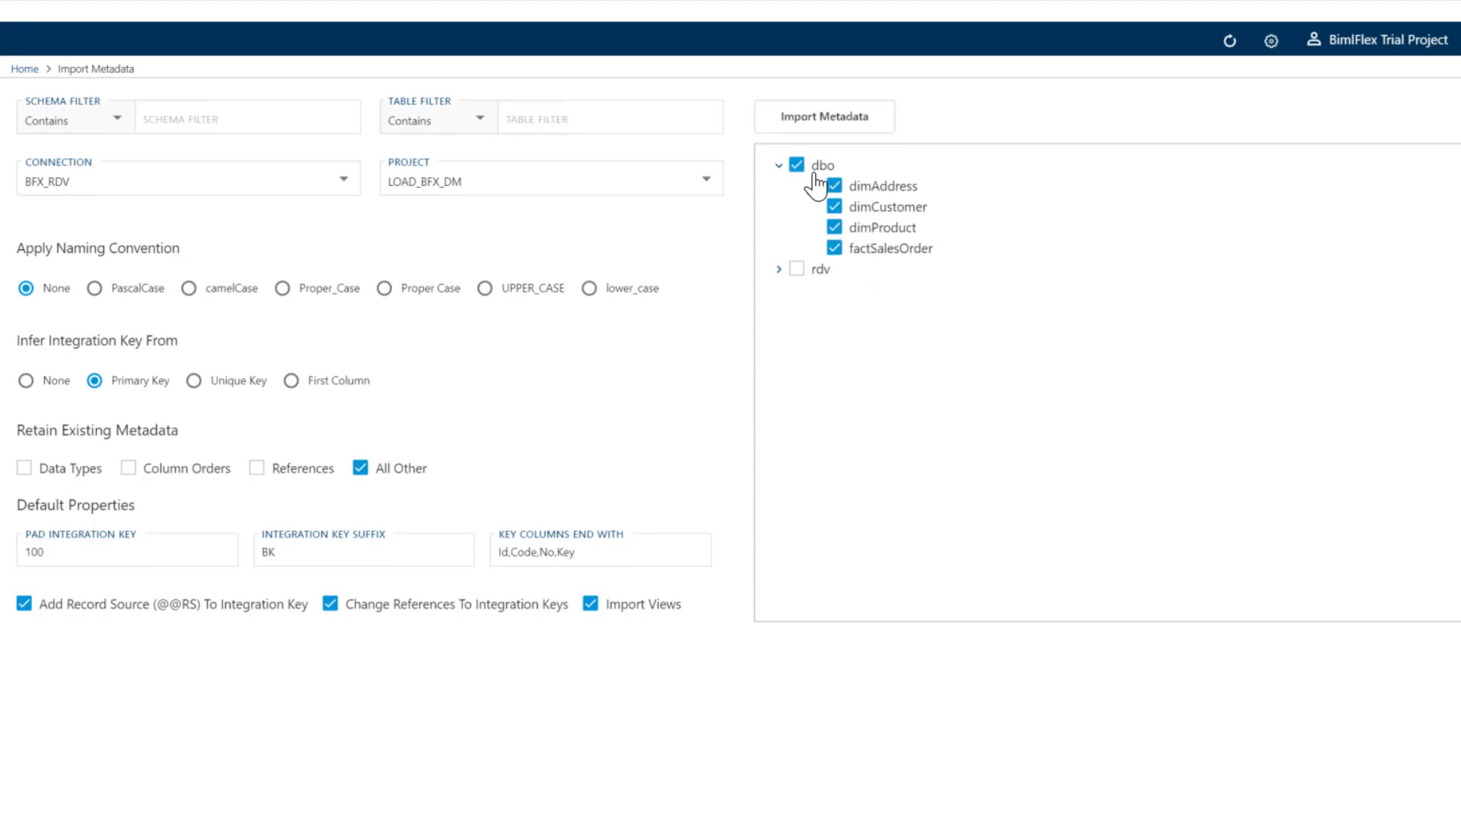
- Infer the integration key from First Column, disable adding the record source and changing references to integration keys, and import the metadata
left_click(106, 611)
left_click(329, 604)
left_click(824, 122)
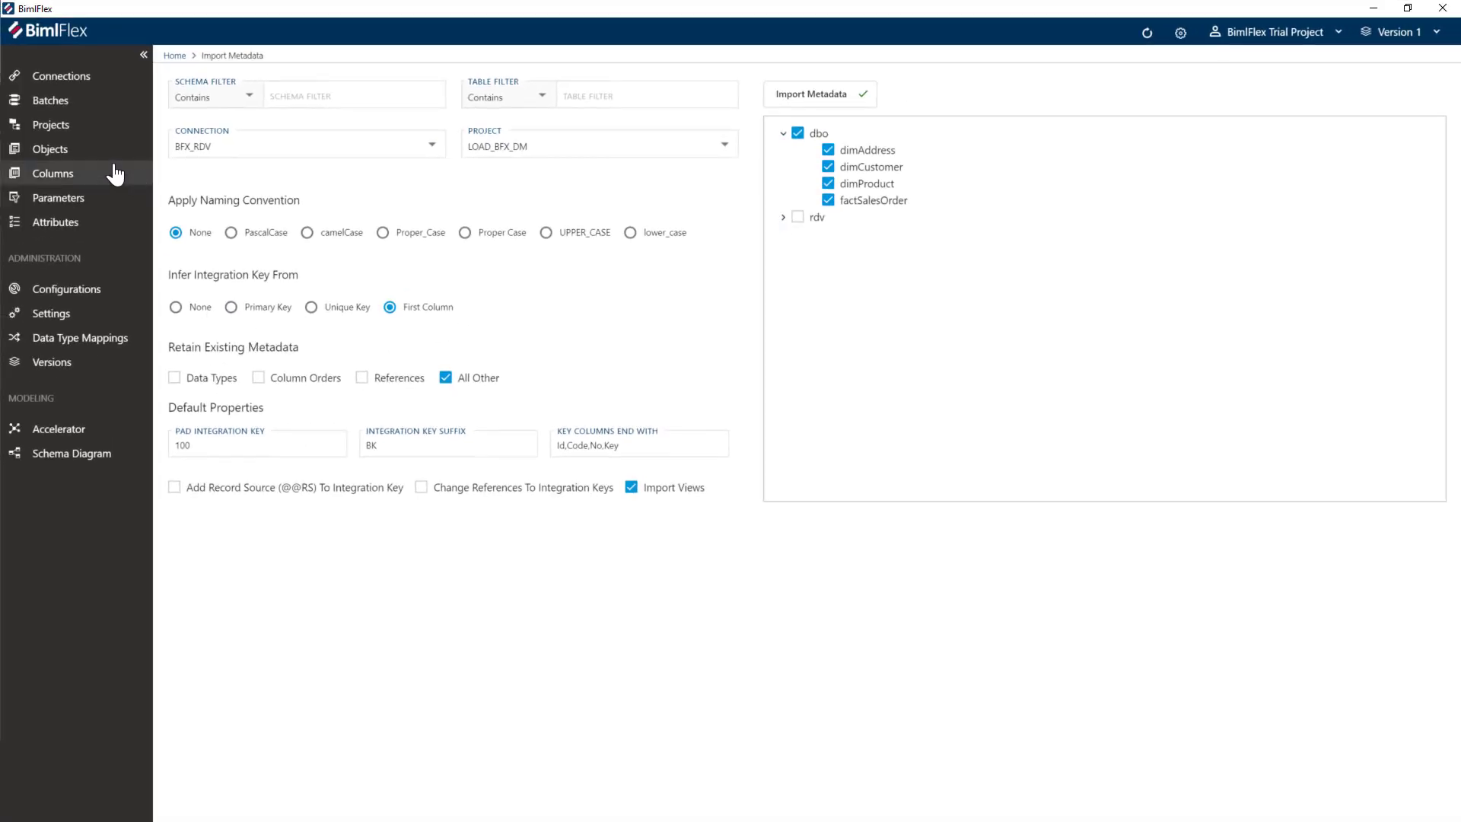
- Check the imported objects in the LOAD_BFX_DM project and view the columns of dbo.dimCustomer
left_click(96, 150)
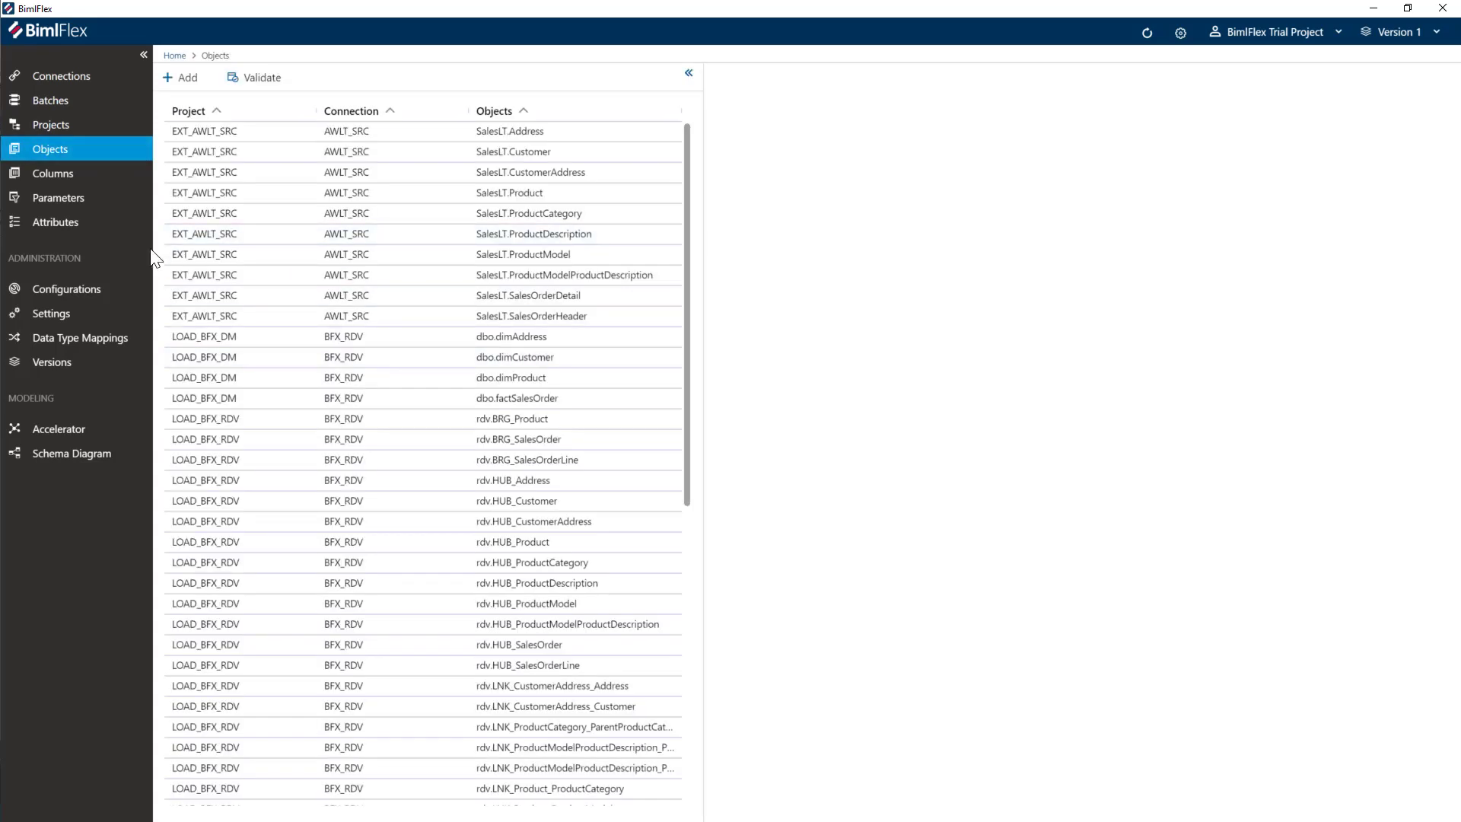
left_click(307, 245)
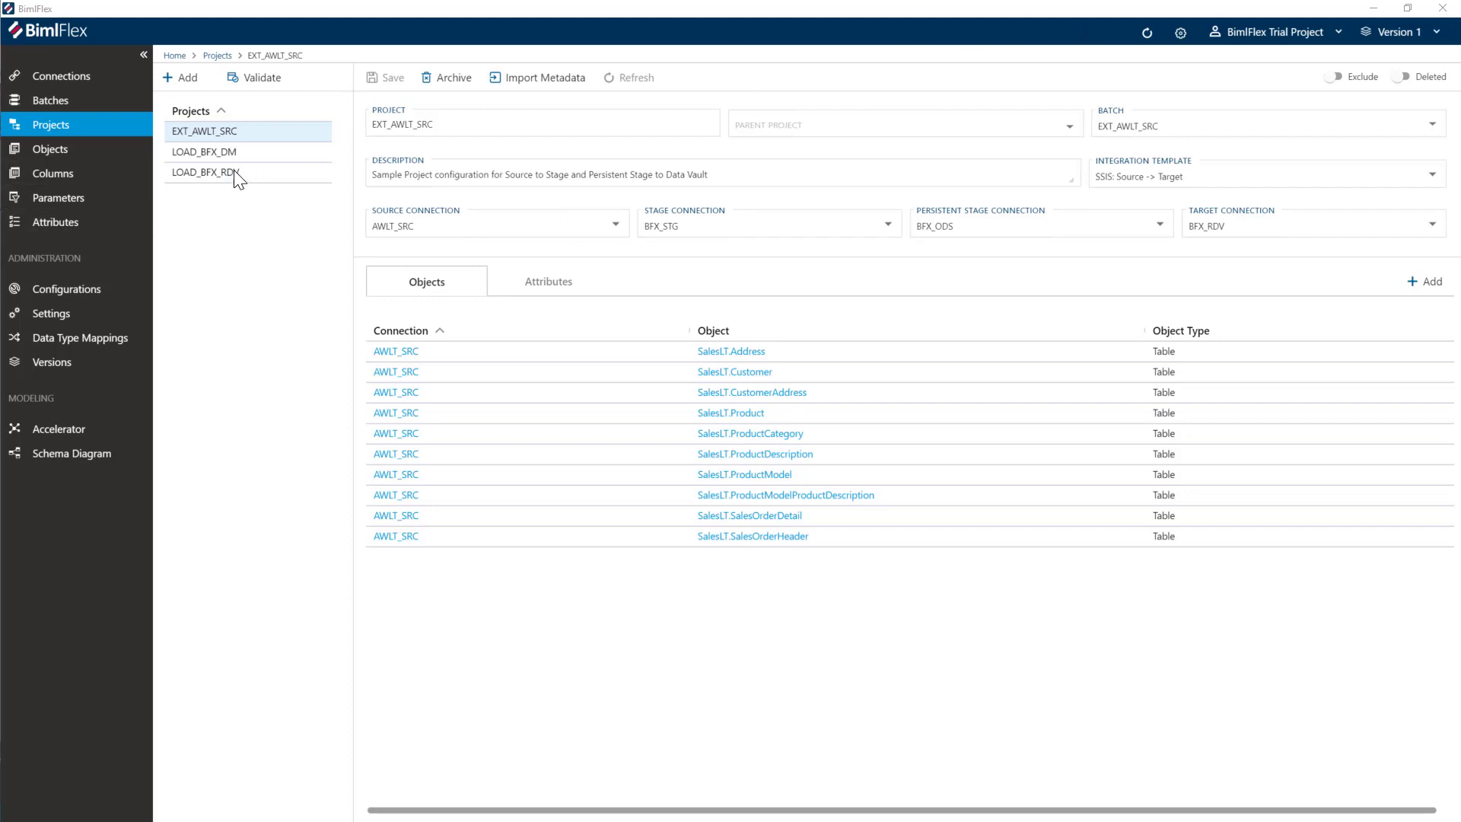
left_click(235, 150)
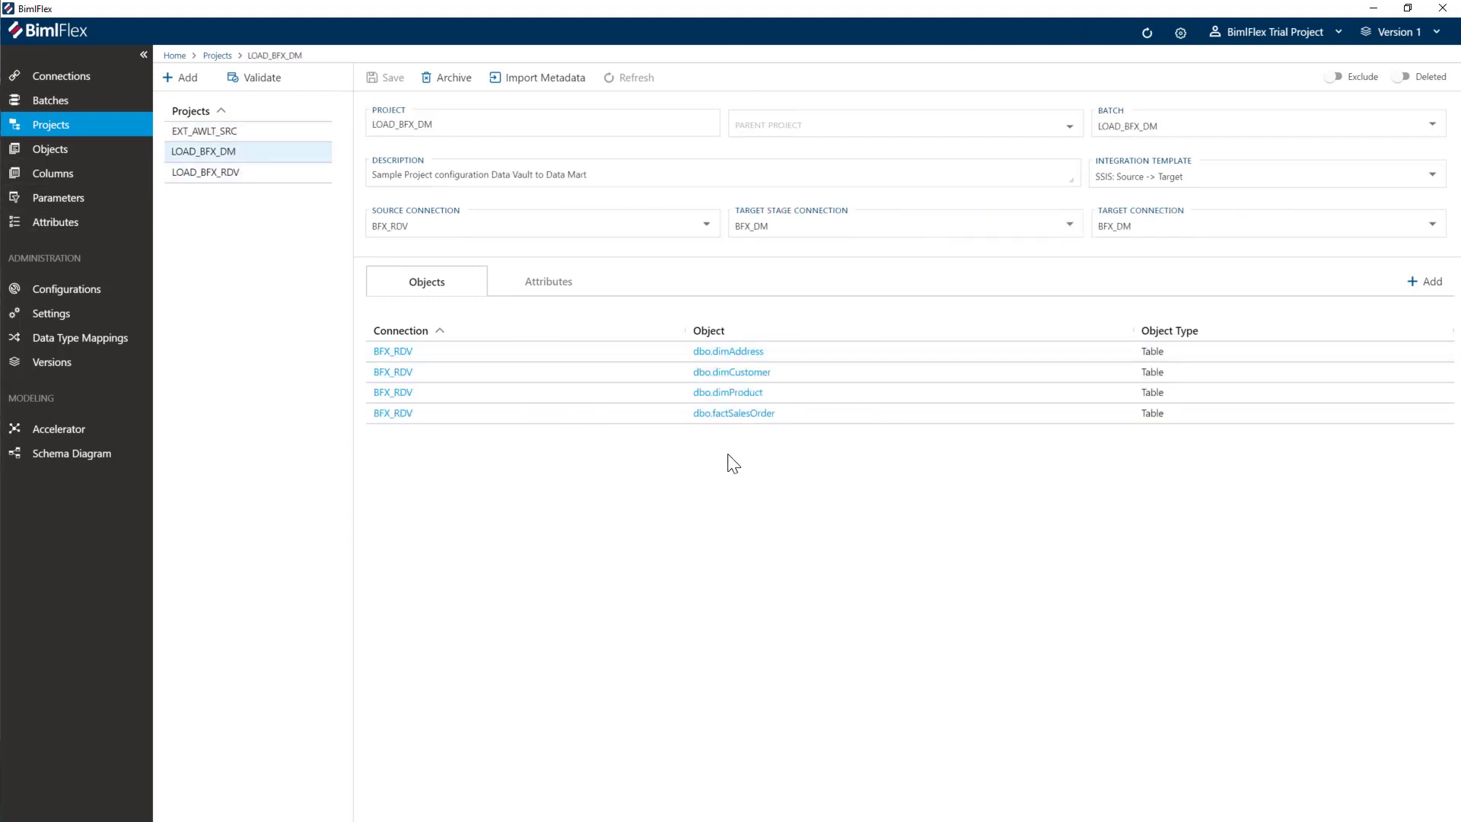
left_click(749, 373)
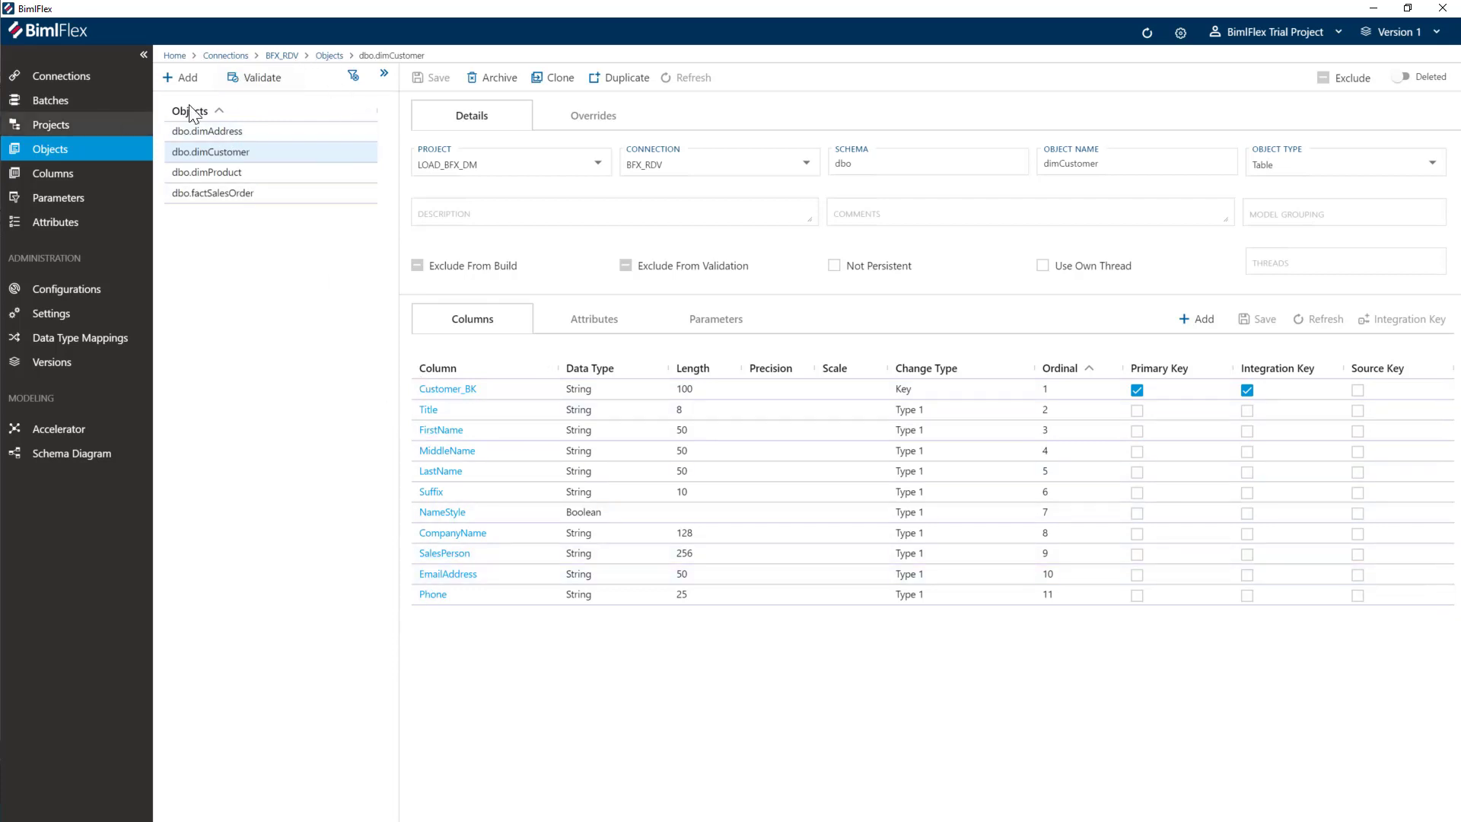
- Return to the LOAD_BFX_DM project and review all columns of dbo.factSalesOrder
left_click(292, 58)
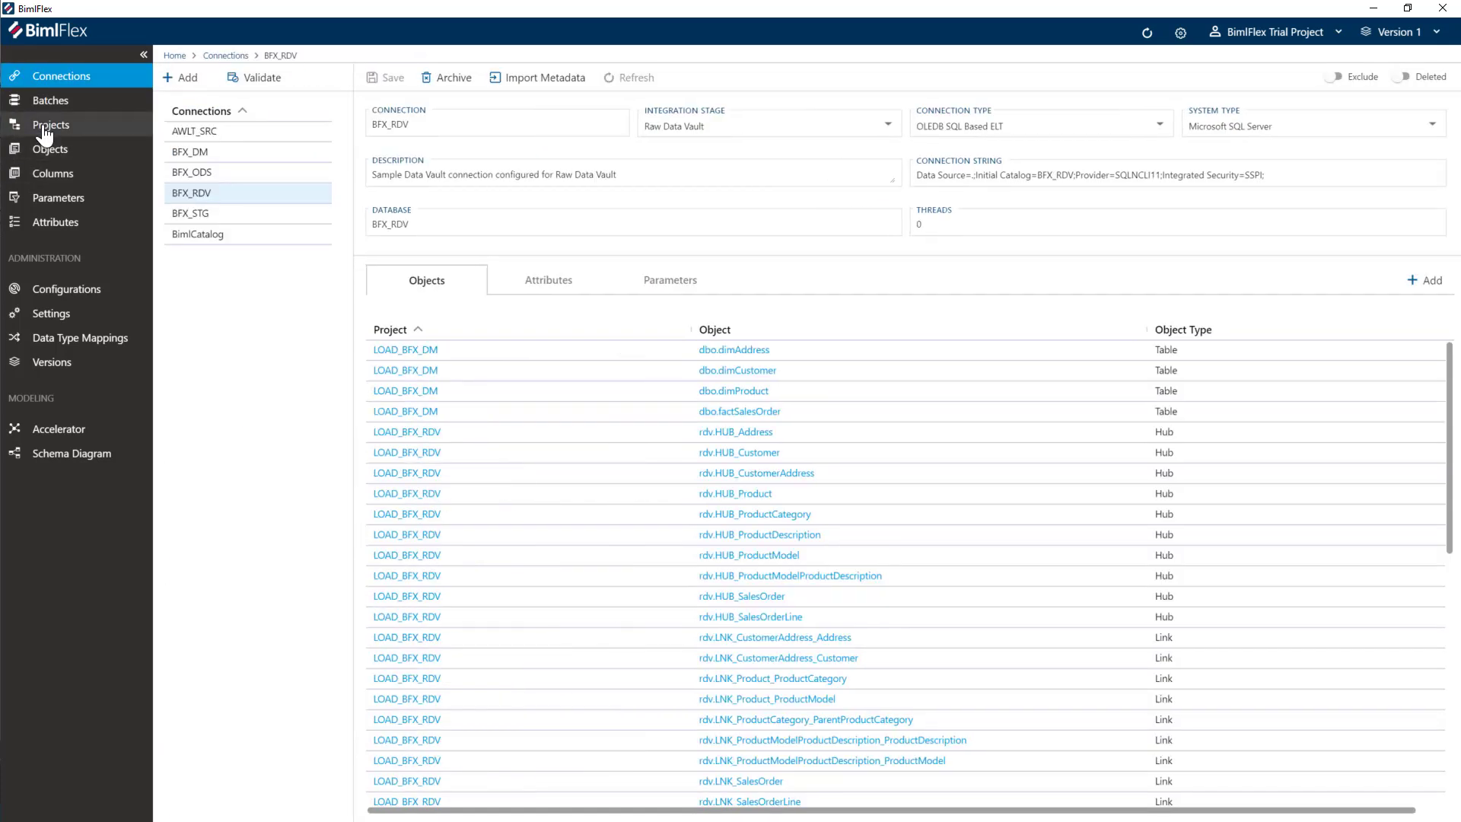
left_click(47, 127)
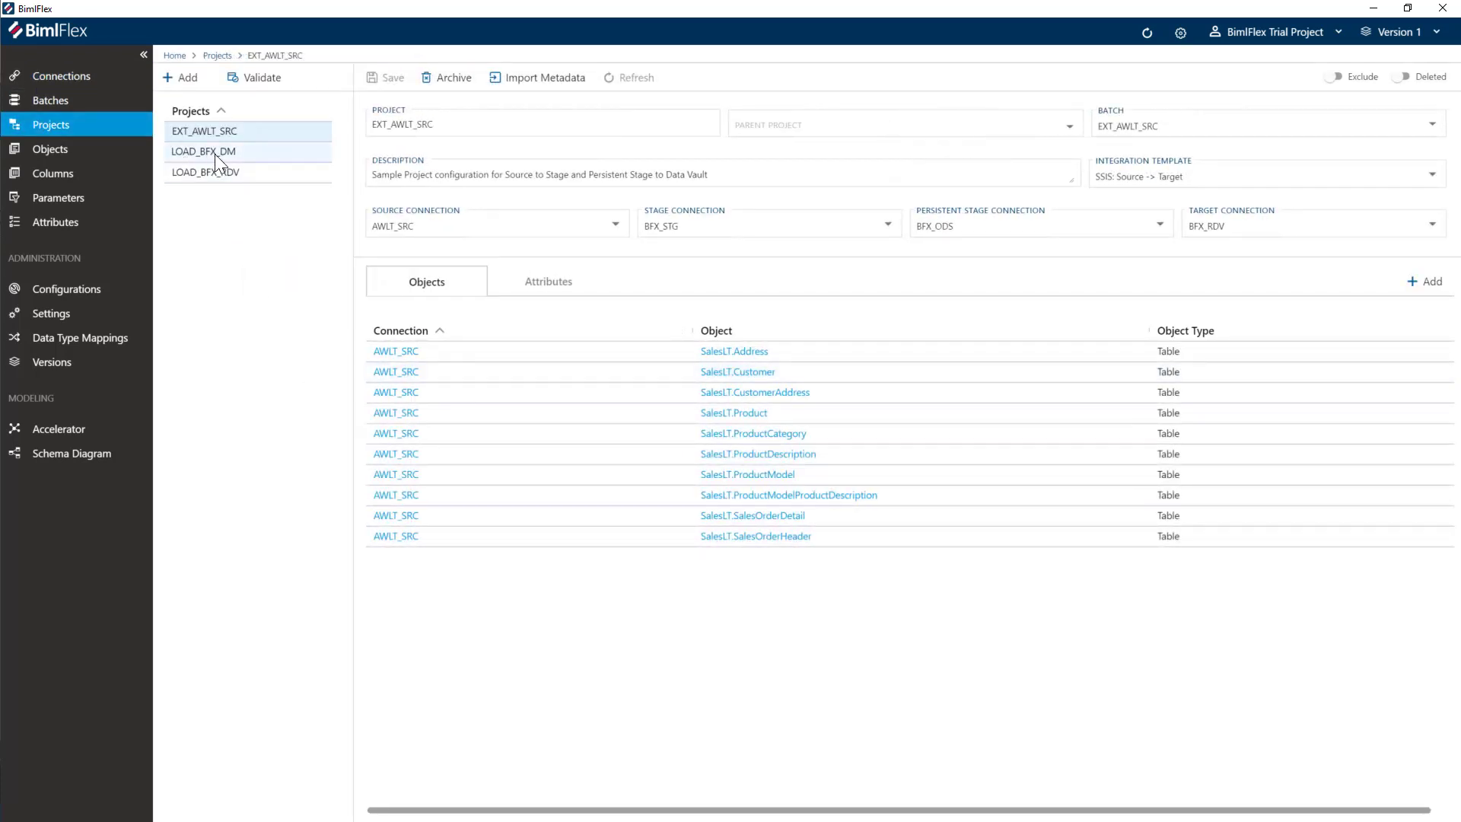
left_click(215, 152)
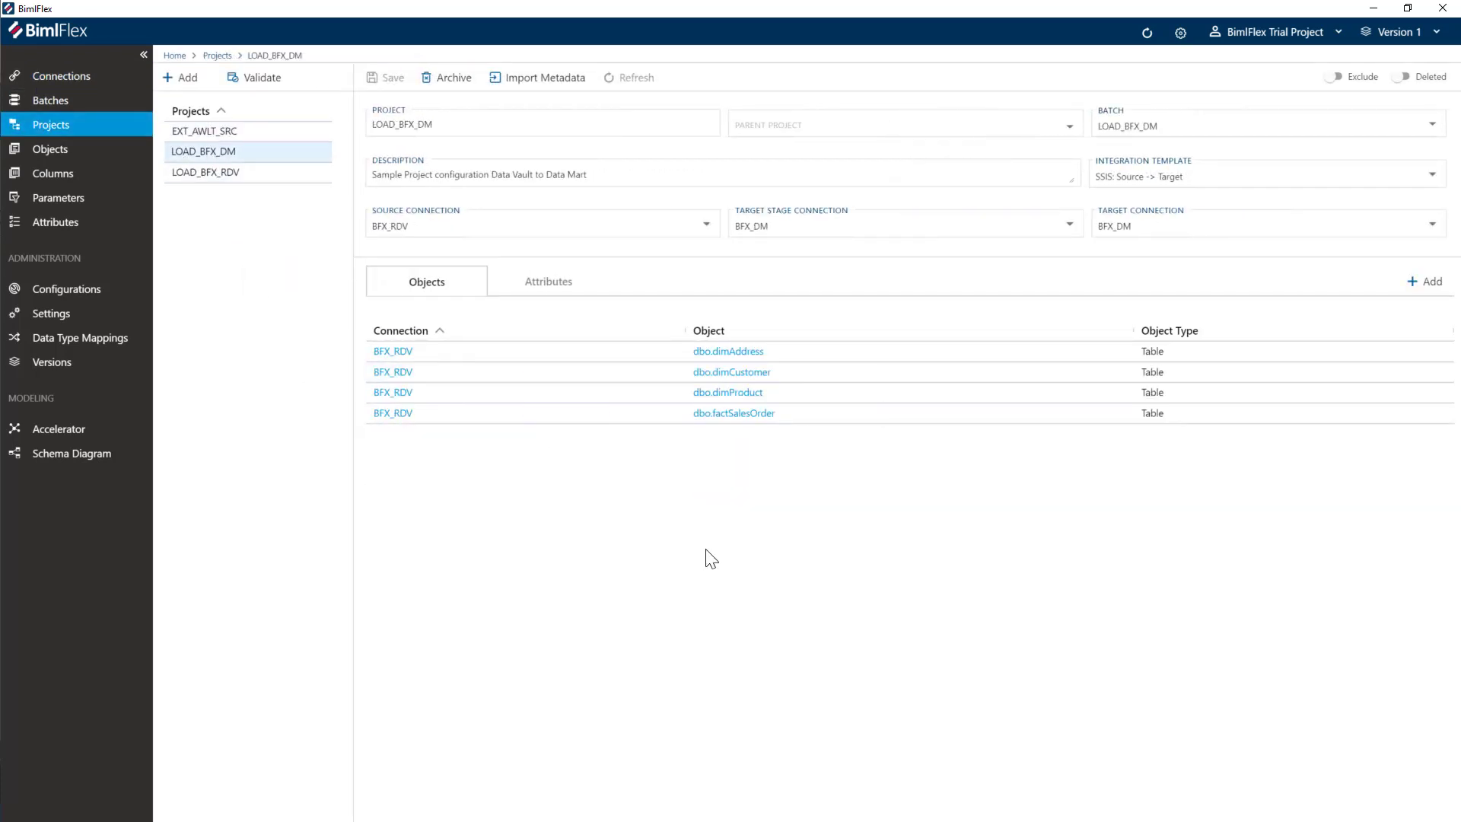
left_click(728, 412)
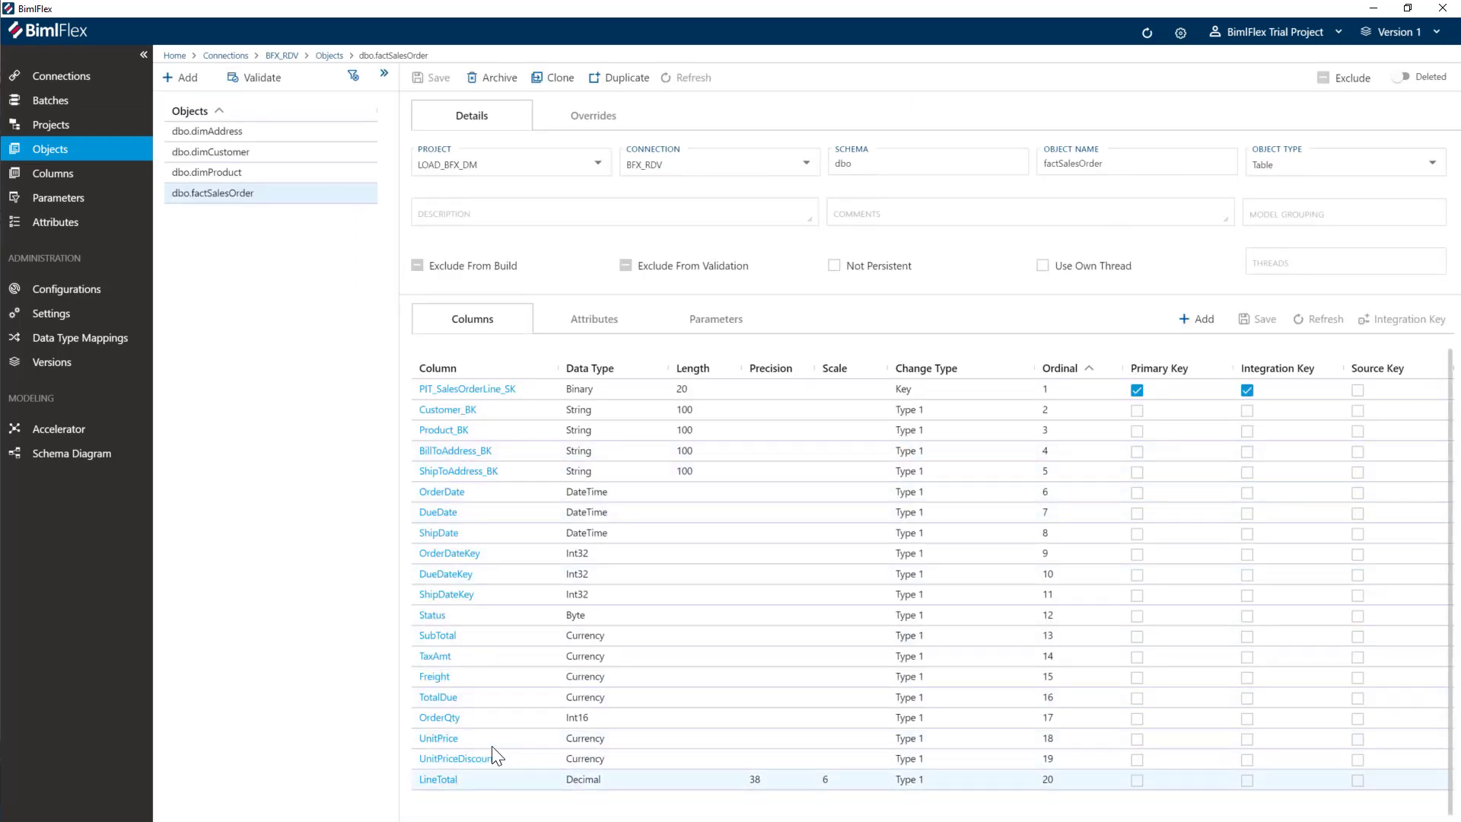
scroll(435, 558, "down", 2)
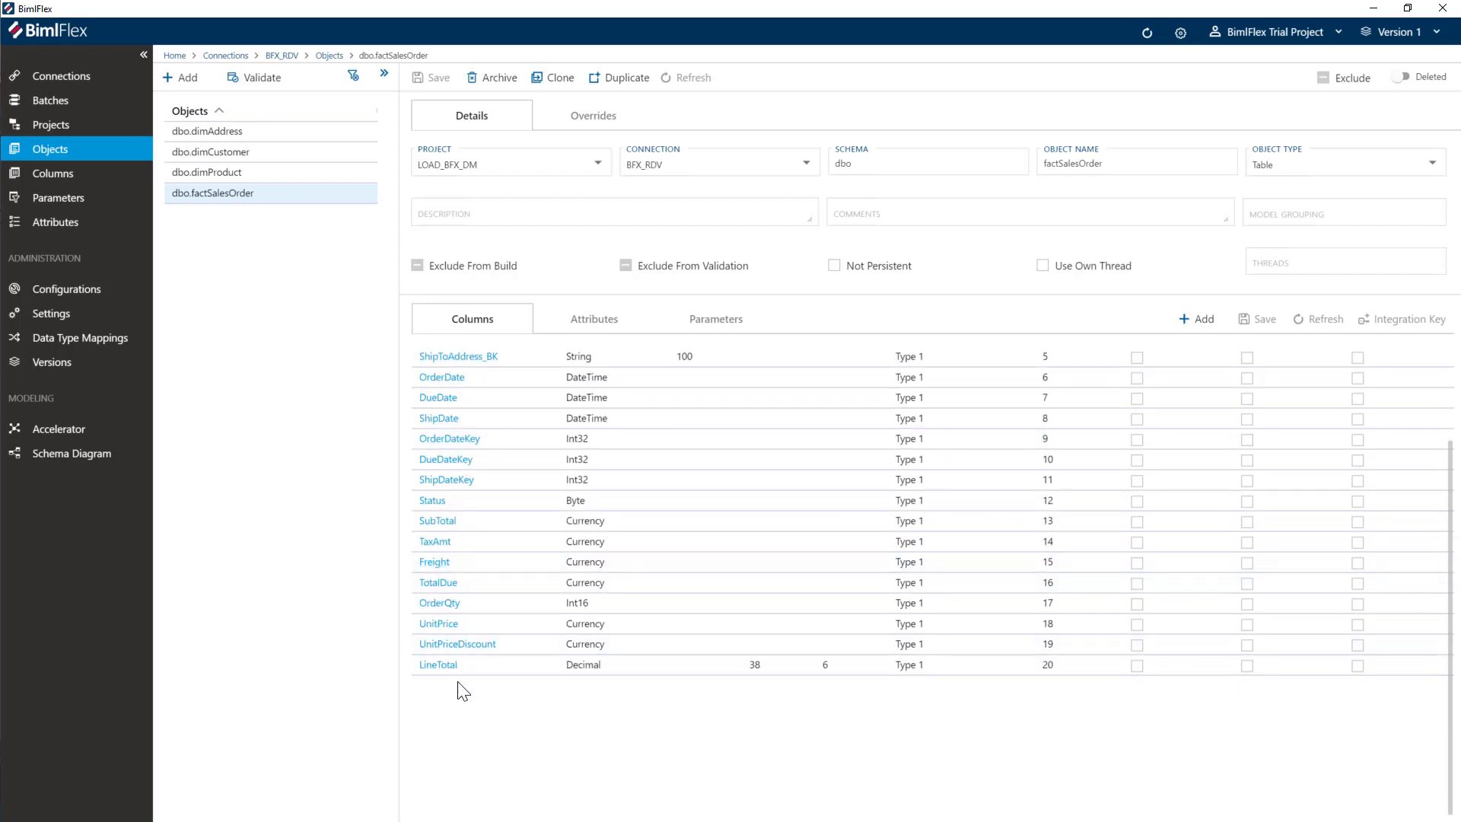
scroll(459, 681, "up", 2)
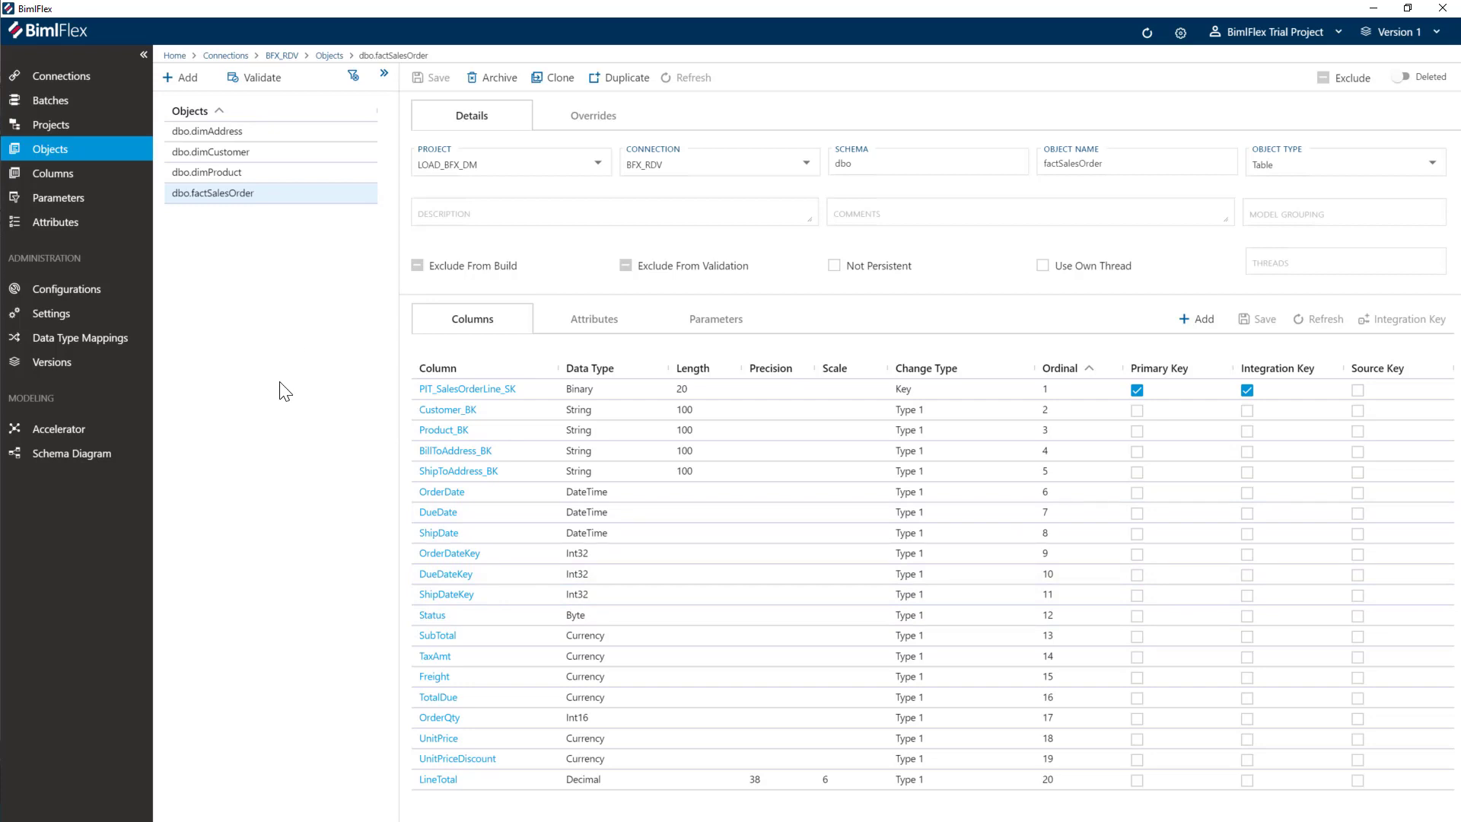
- Start cloning dbo.dimAddress with target schema dim and target table name Address
left_click(215, 135)
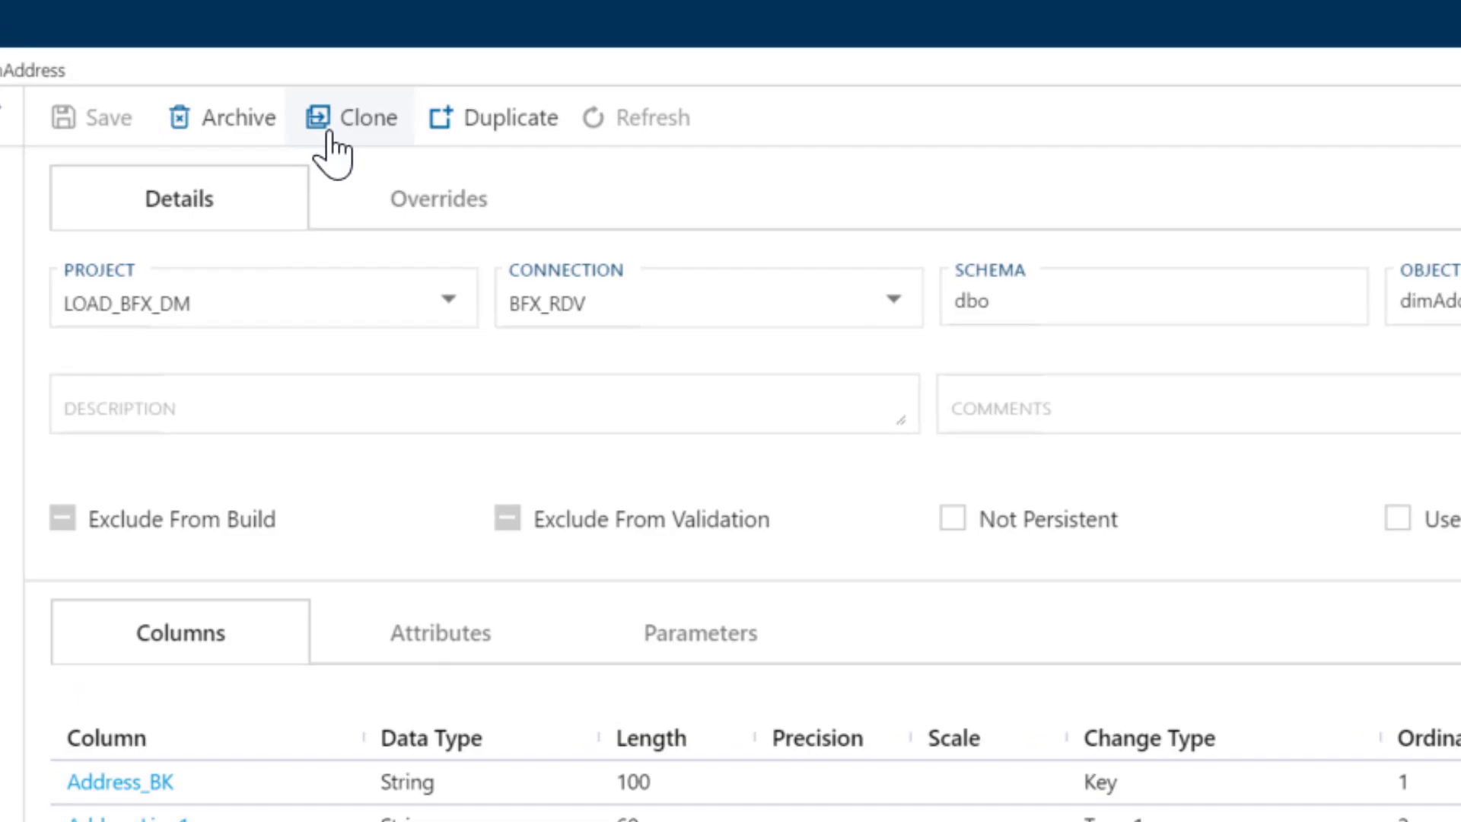
left_click(330, 131)
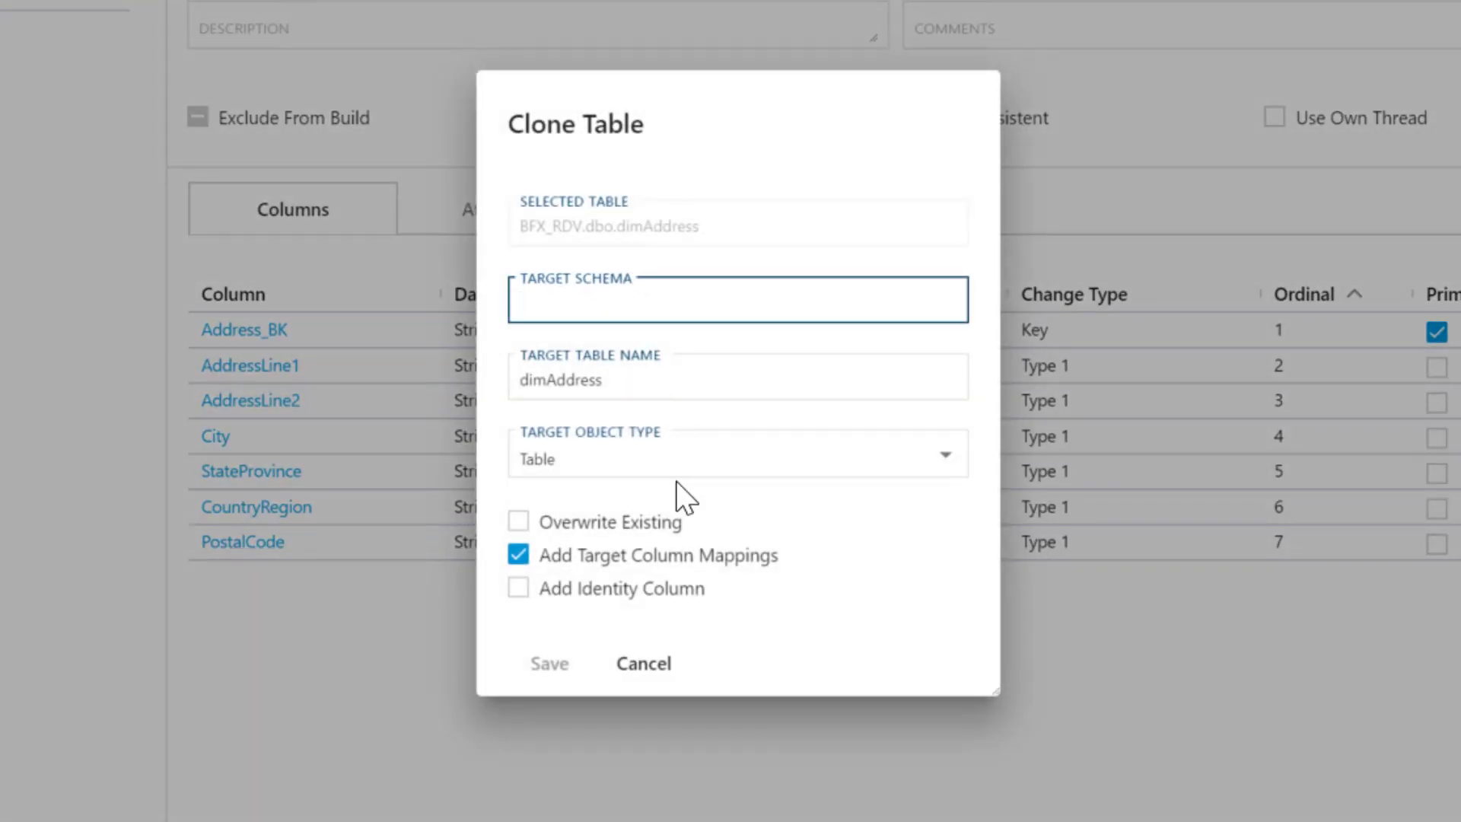
type("dim")
key("Tab")
key("Home")
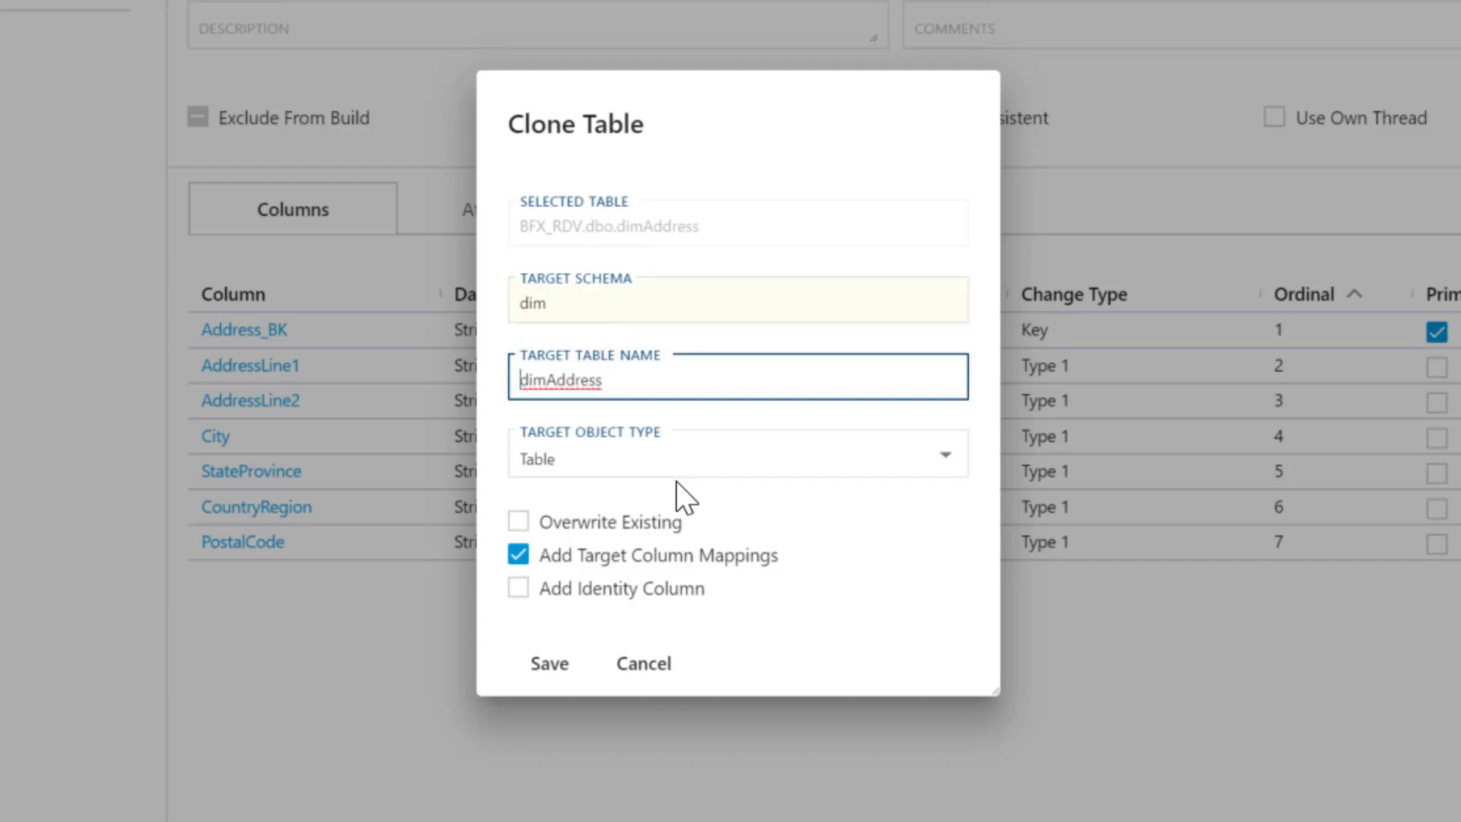
key("shift+Right")
key("shift+Right")
key("shift+Right")
key("BackSpace")
- Finish the Address clone with target object type Dimension and an added identity column
left_click(738, 472)
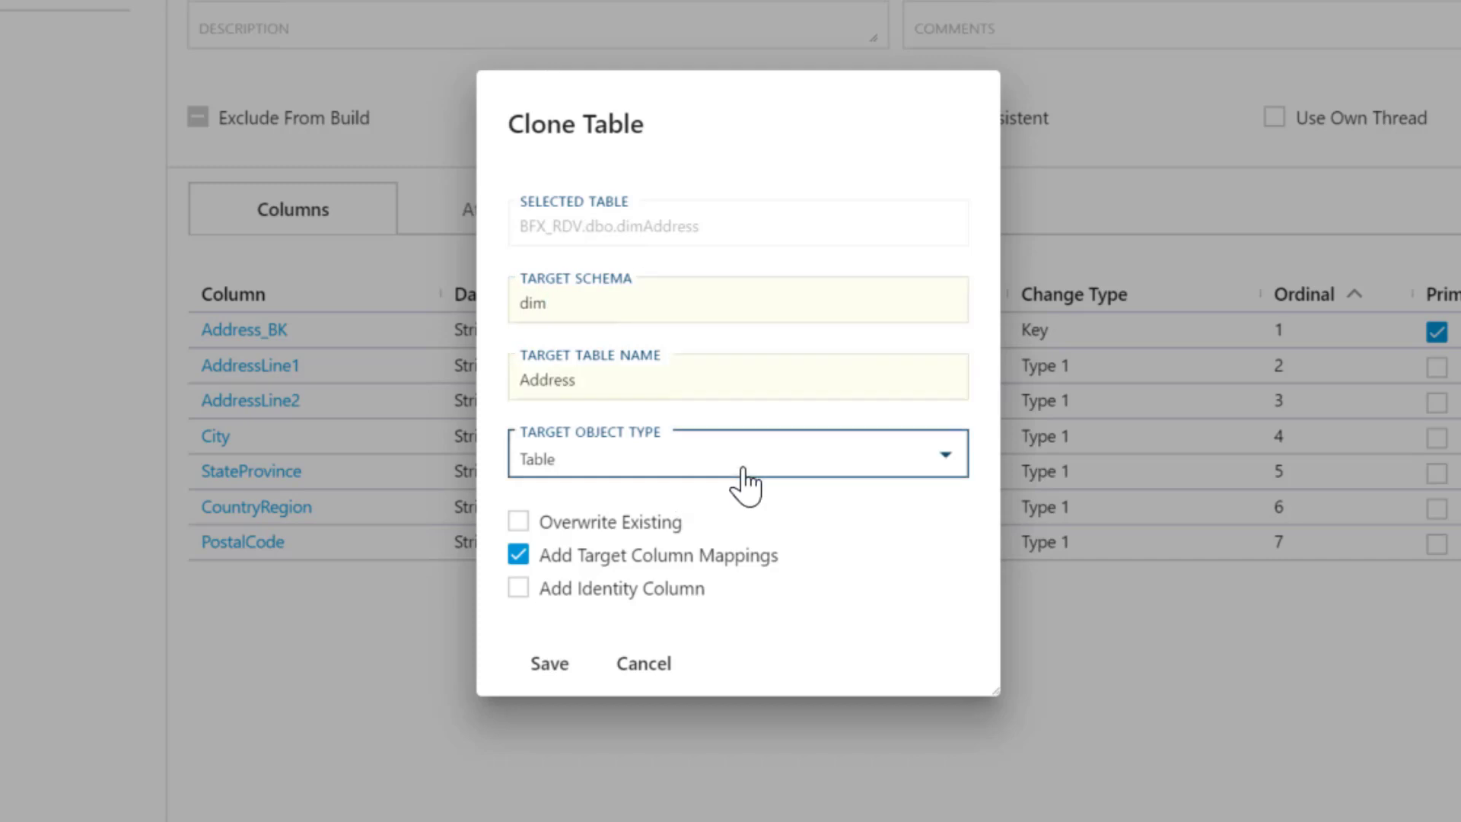
left_click(606, 330)
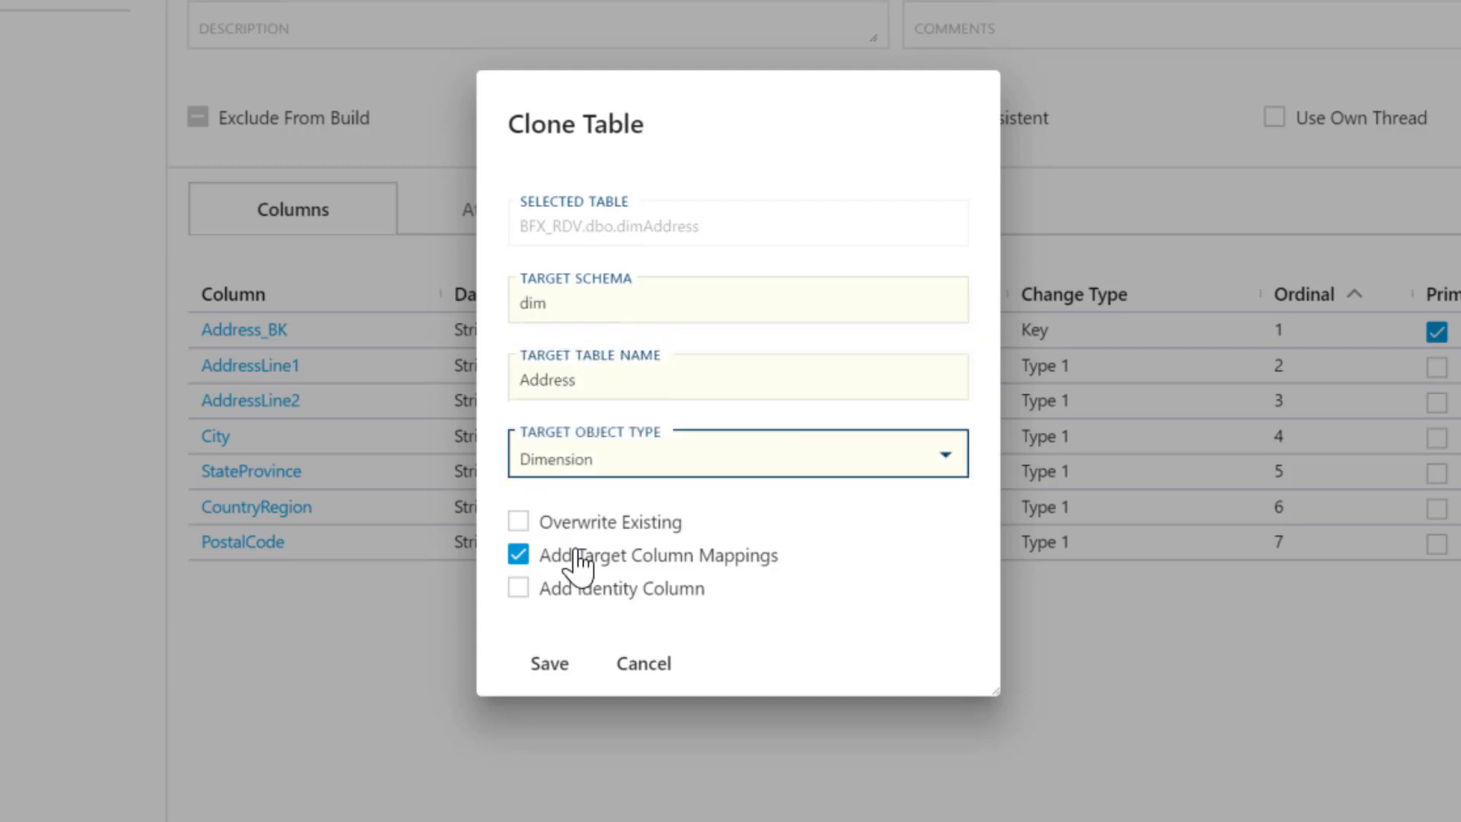
left_click(519, 589)
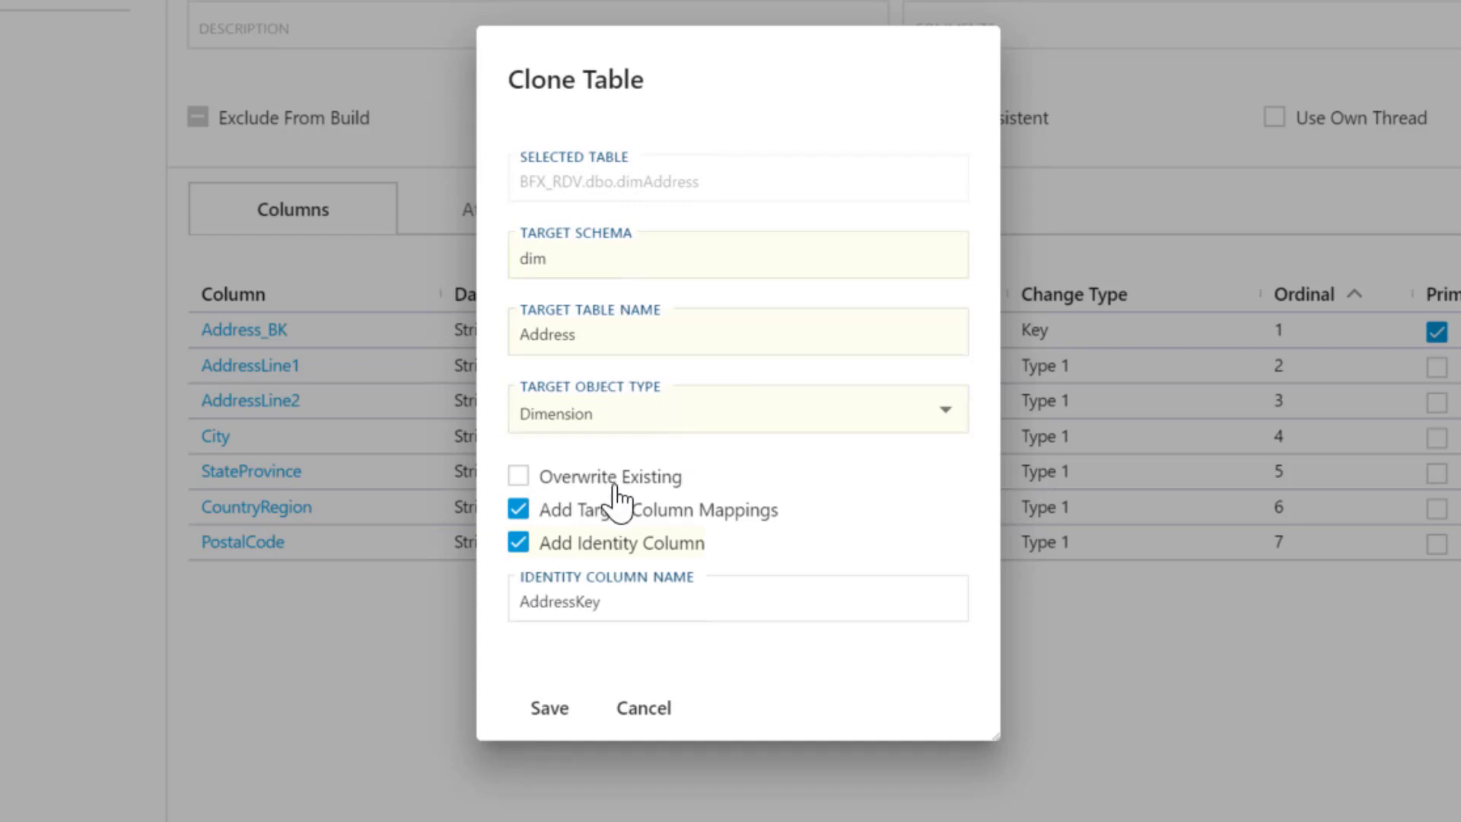
left_click(554, 717)
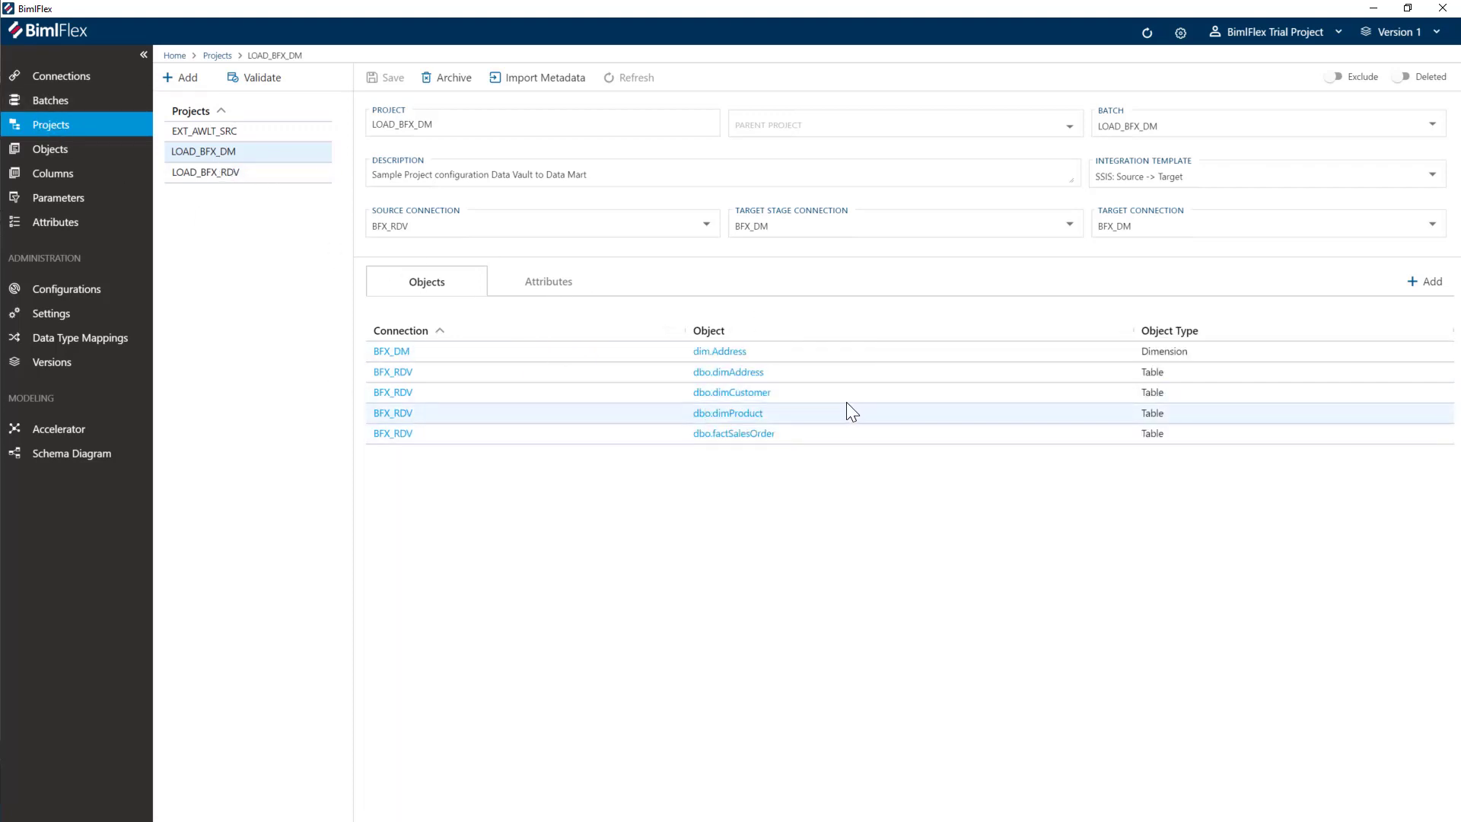
- Refresh the metadata and, through the LOAD_BFX_DM project, check the target mapping of the AddressLine1 column in dbo.dimAddress
left_click(1149, 33)
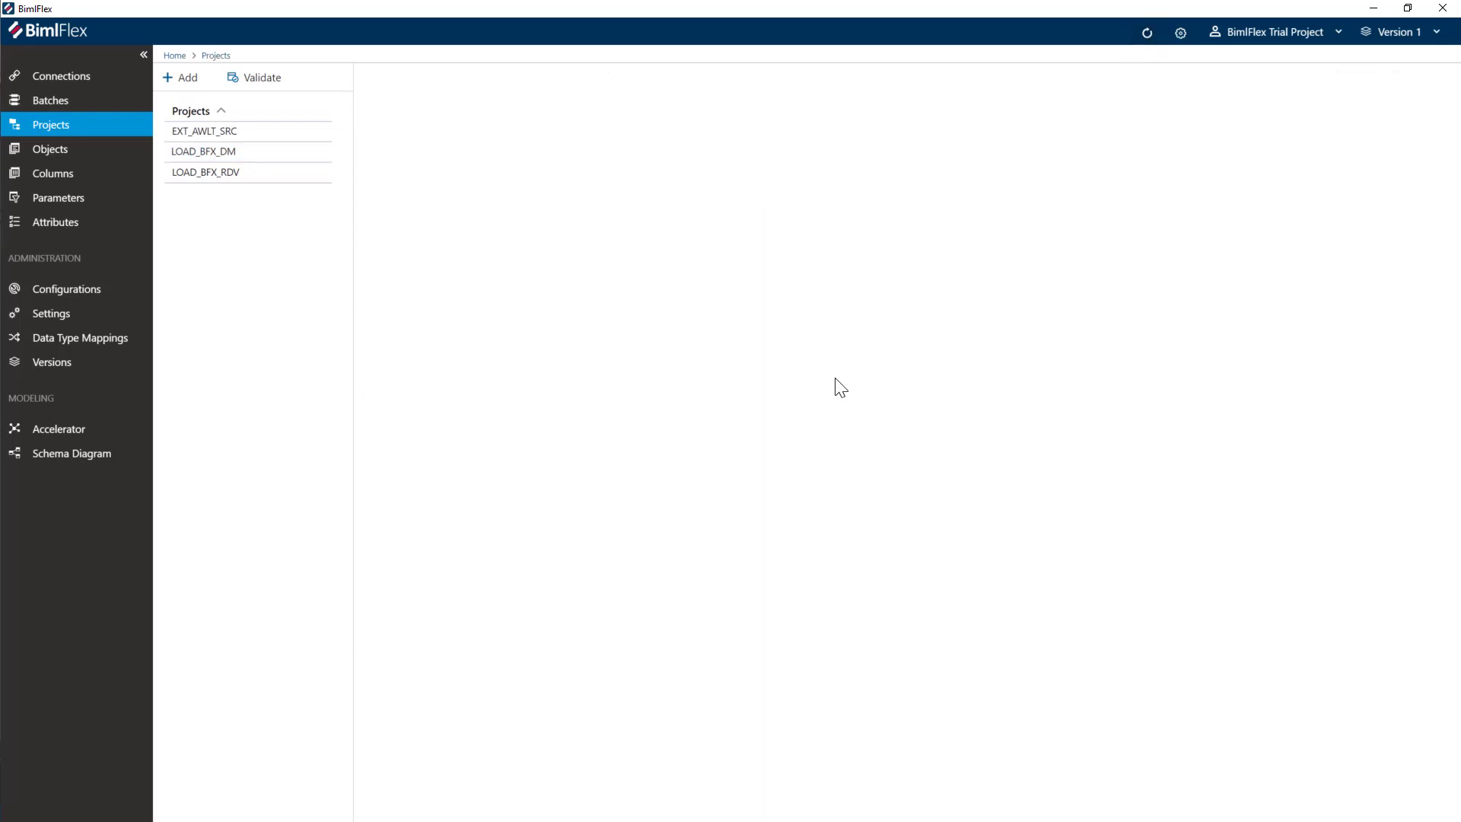
left_click(259, 153)
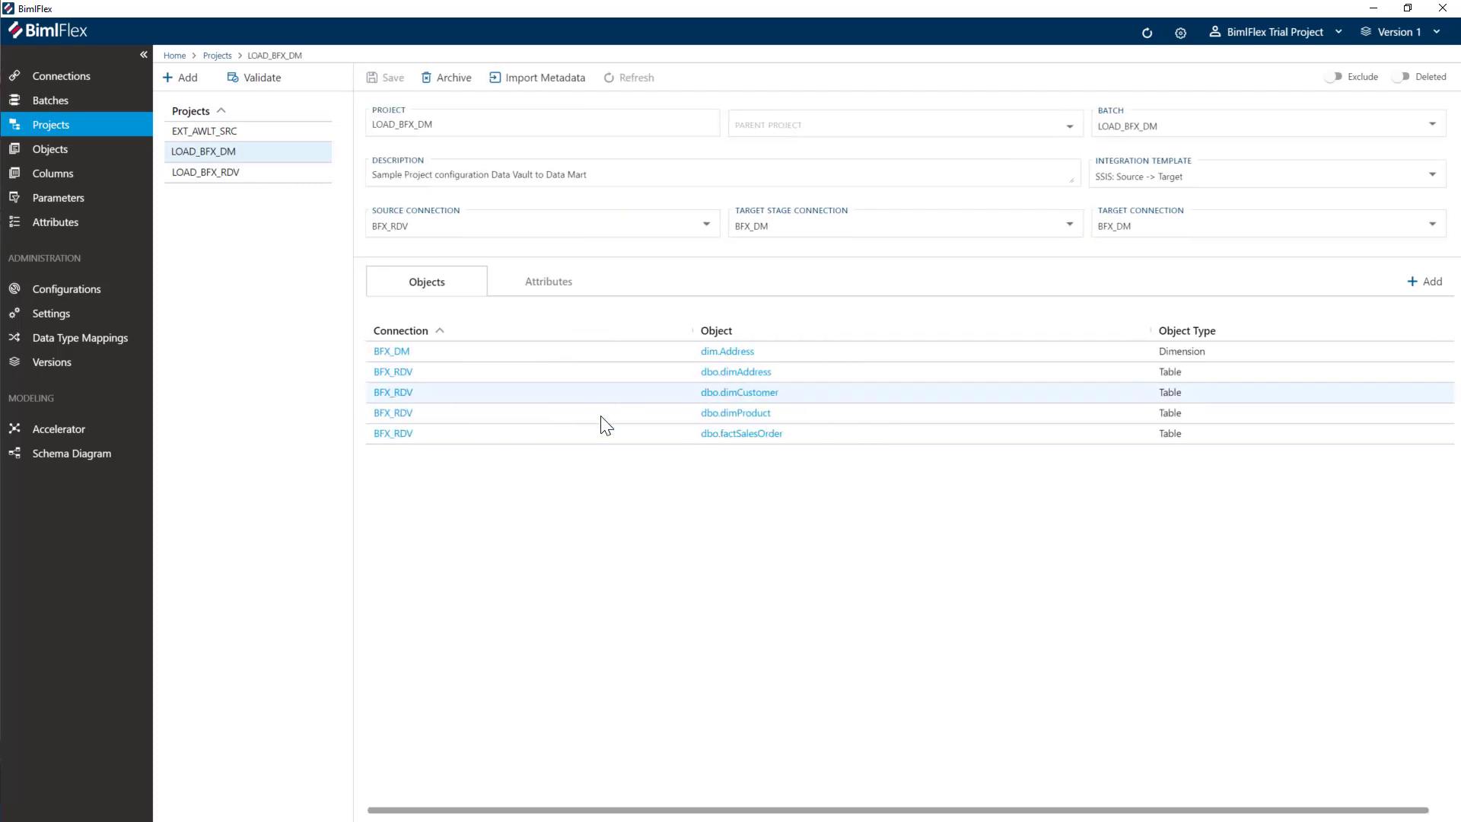
left_click(728, 373)
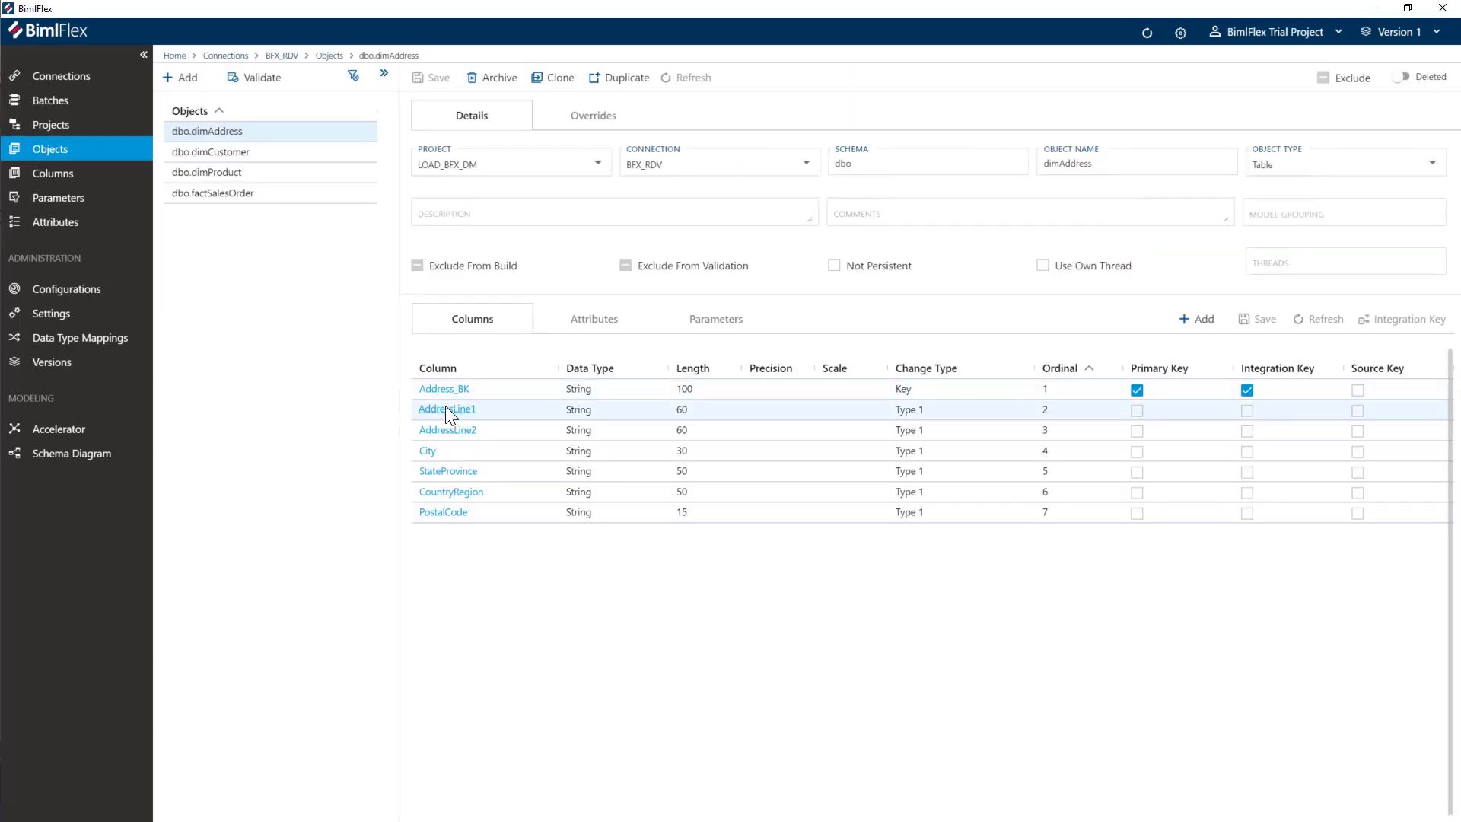
left_click(446, 411)
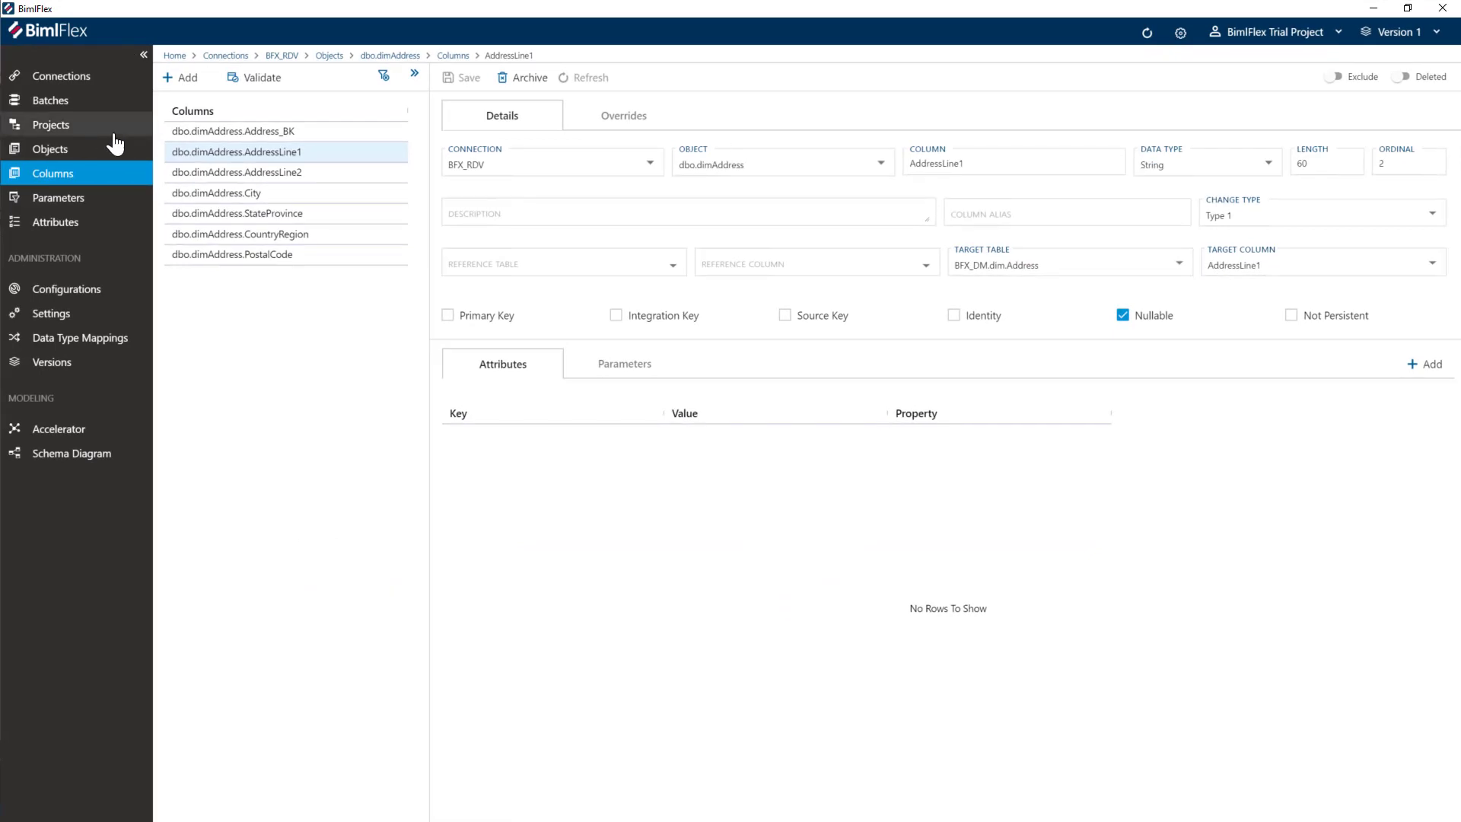
- From the LOAD_BFX_DM project, clone dbo.dimCustomer to schema dim as Customer, with object type Dimension and an identity column
left_click(52, 155)
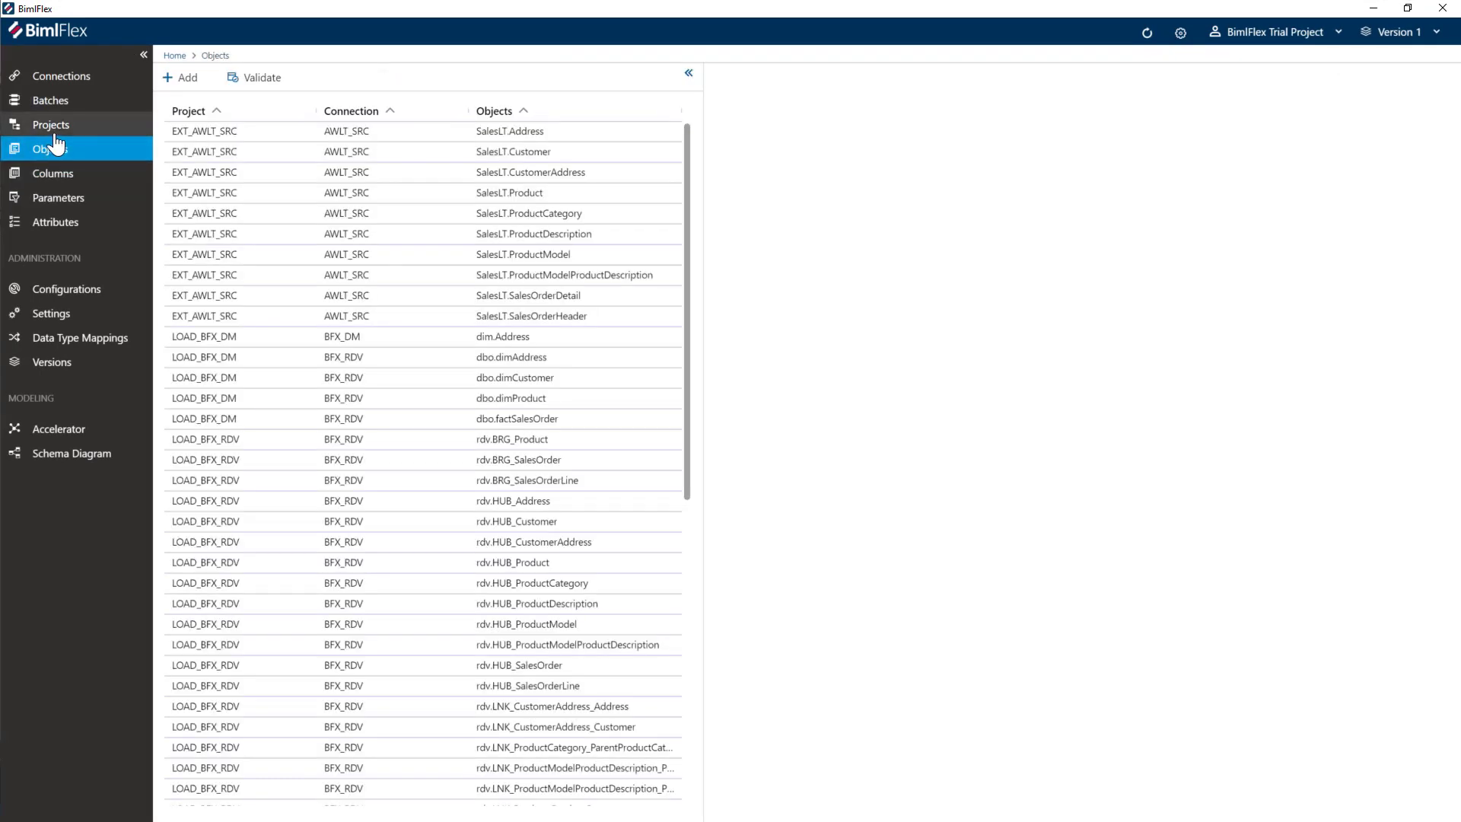
left_click(50, 128)
left_click(222, 152)
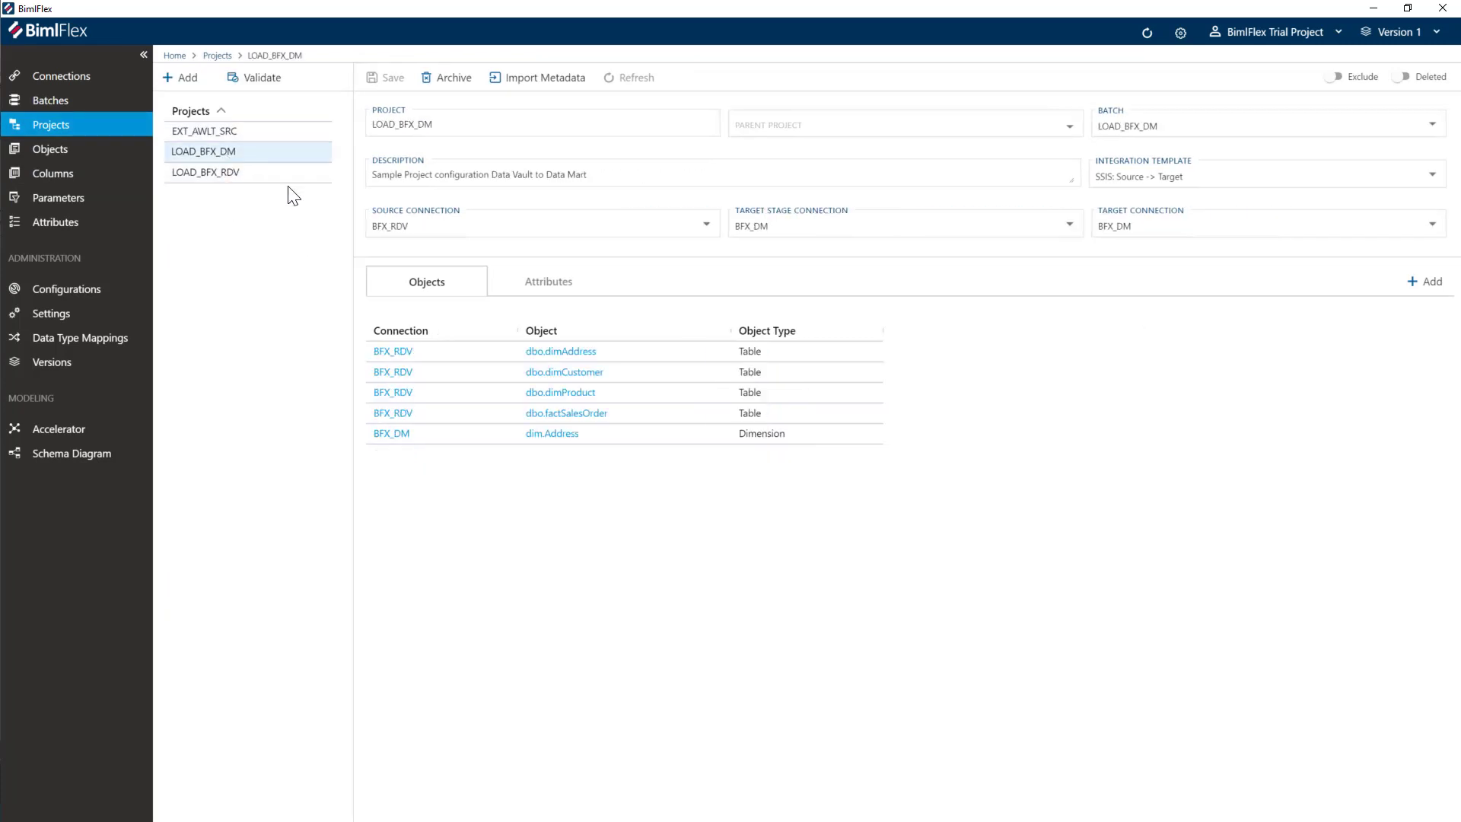
left_click(727, 392)
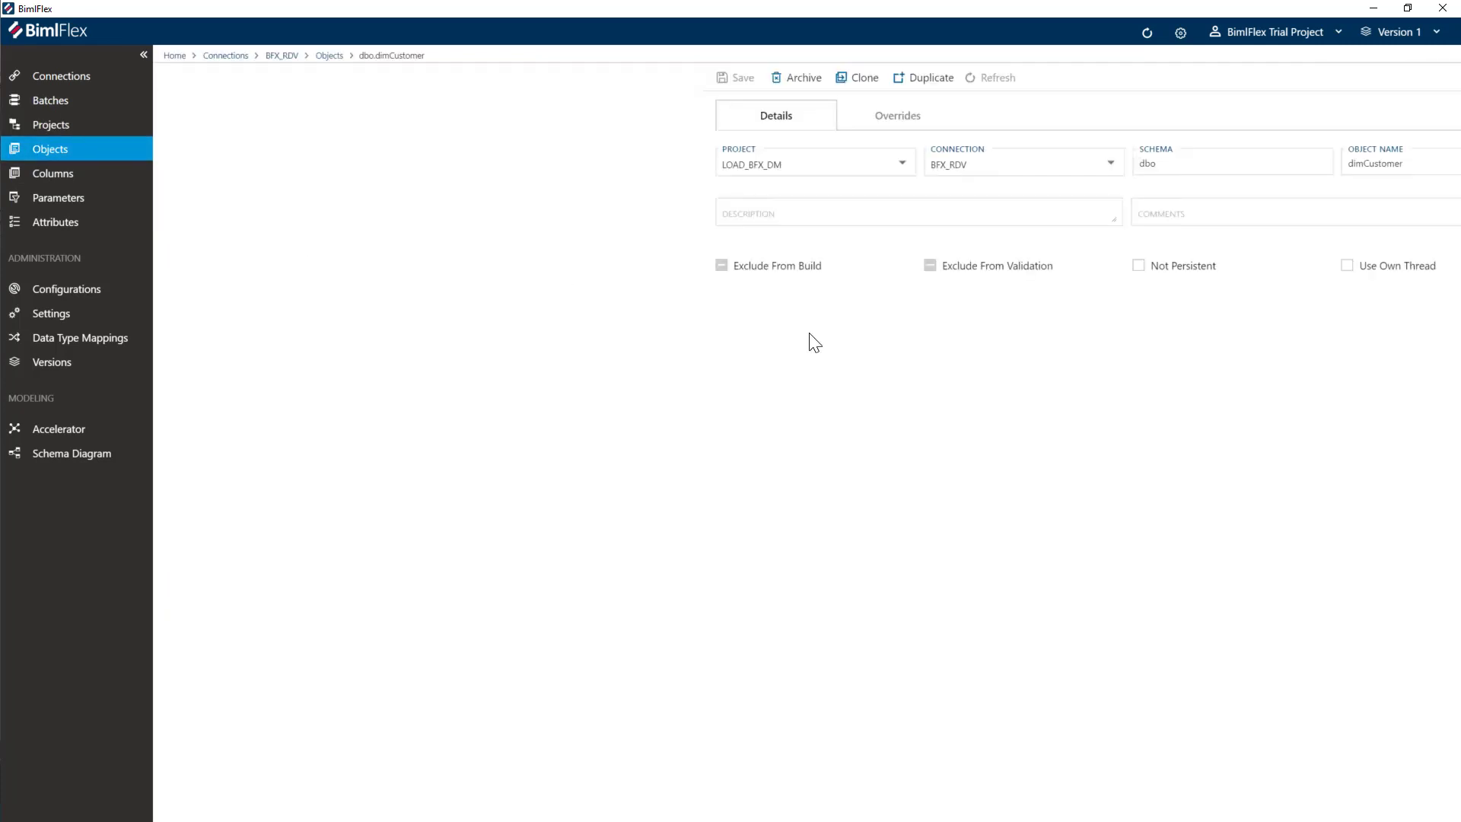
left_click(550, 79)
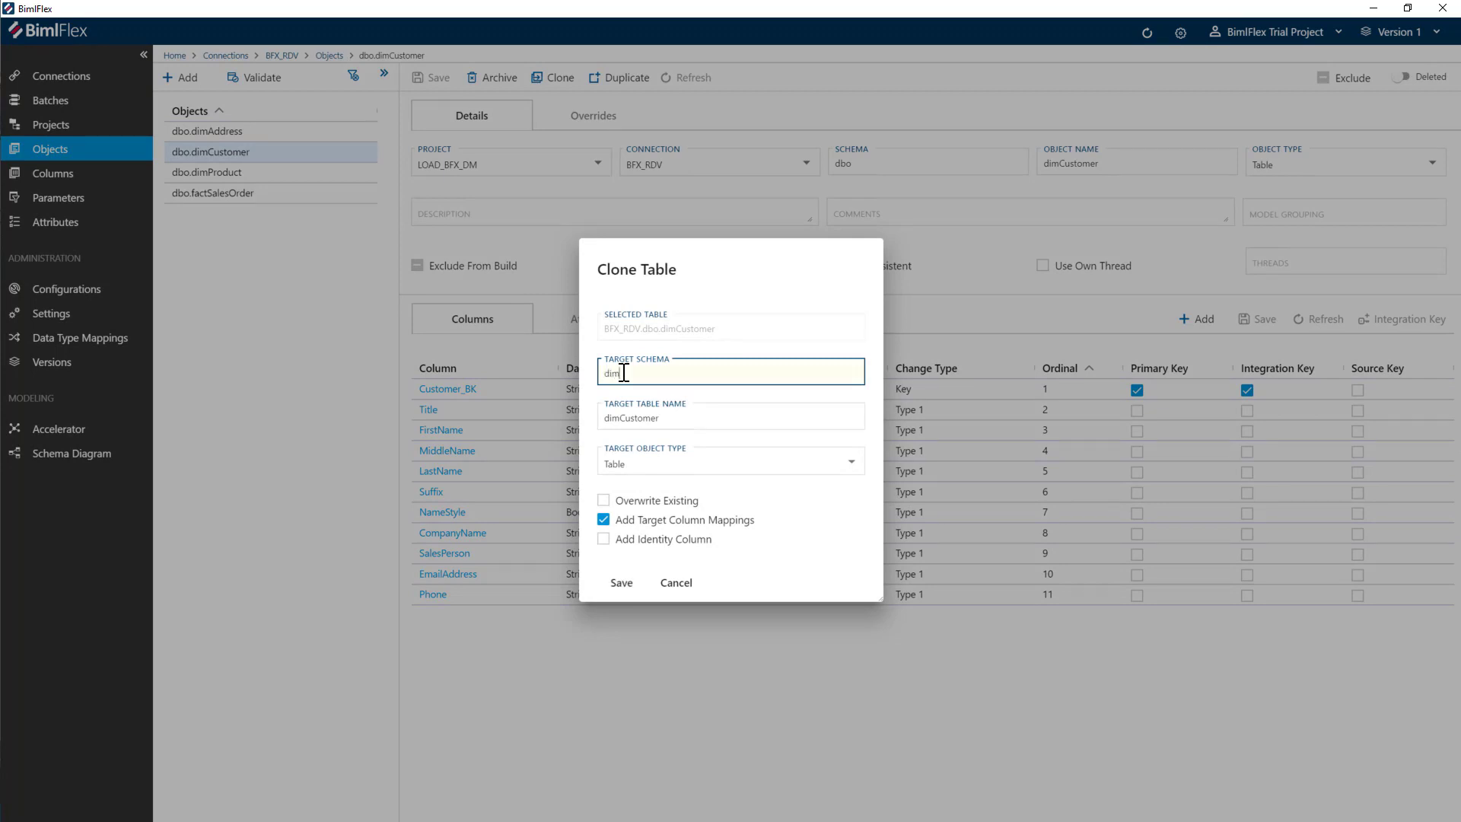
left_click_drag(620, 416, 542, 430)
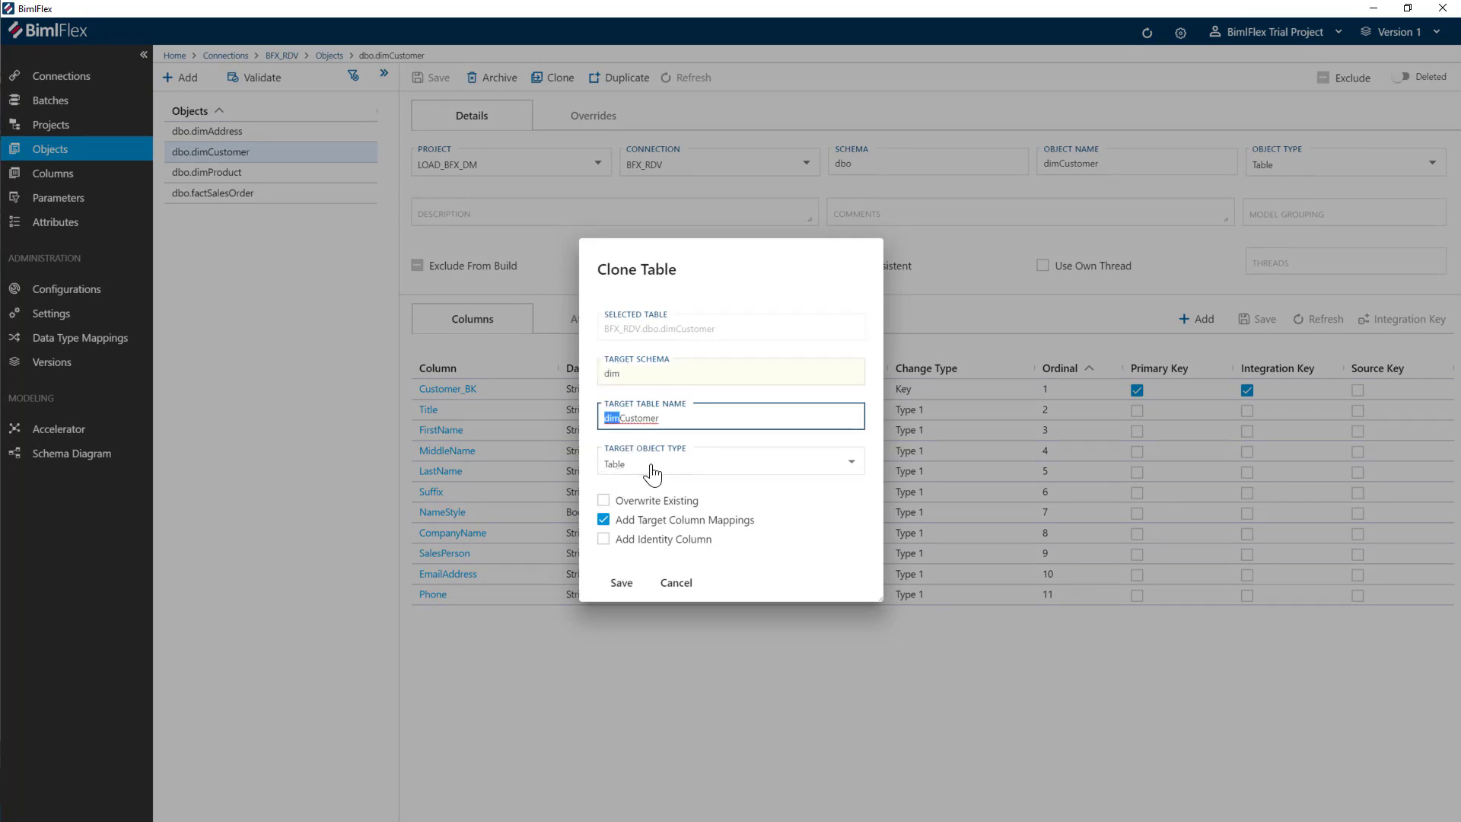
key("BackSpace")
left_click(840, 472)
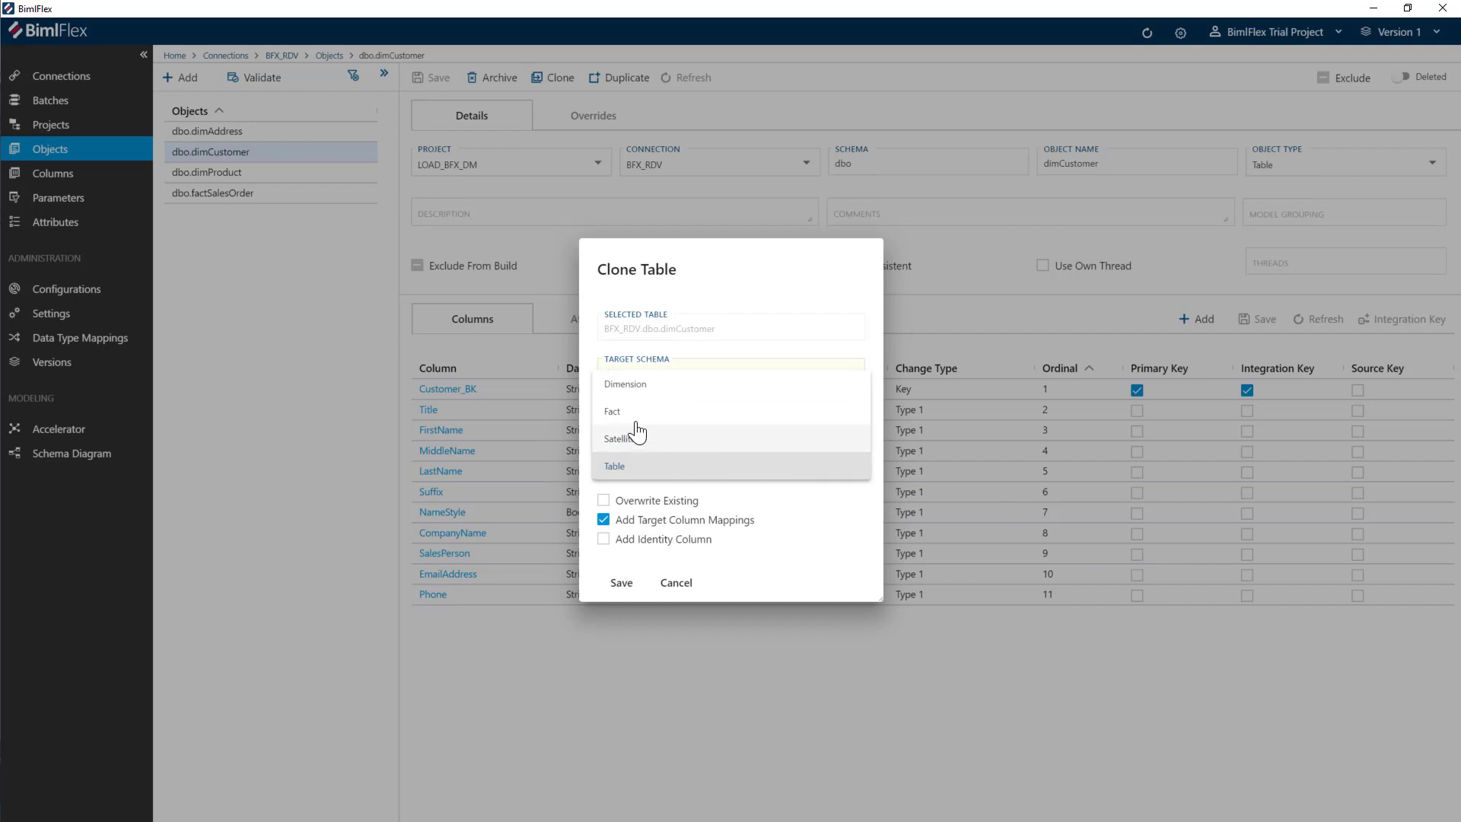
left_click(640, 394)
left_click(608, 540)
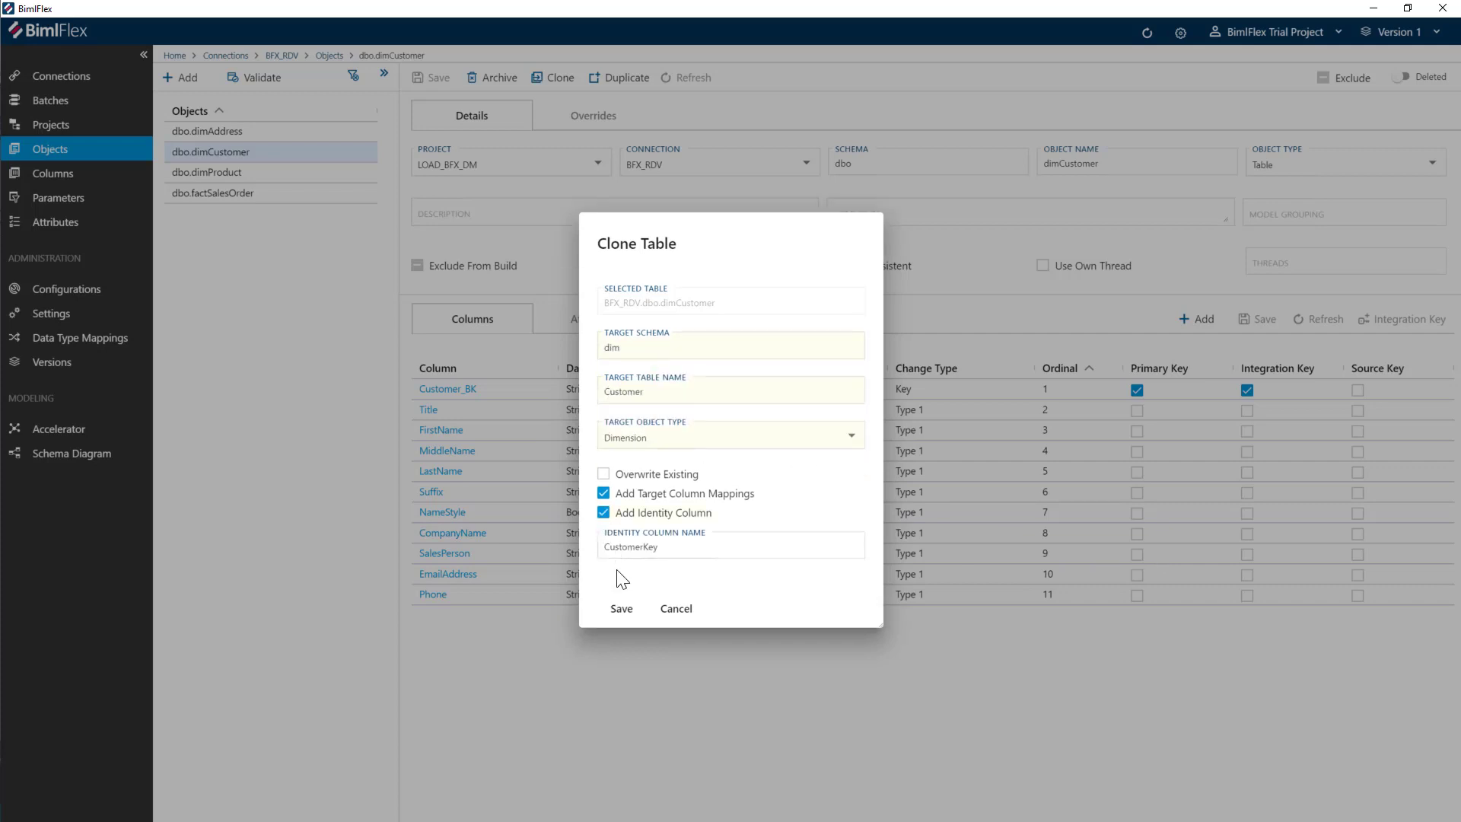
left_click(621, 609)
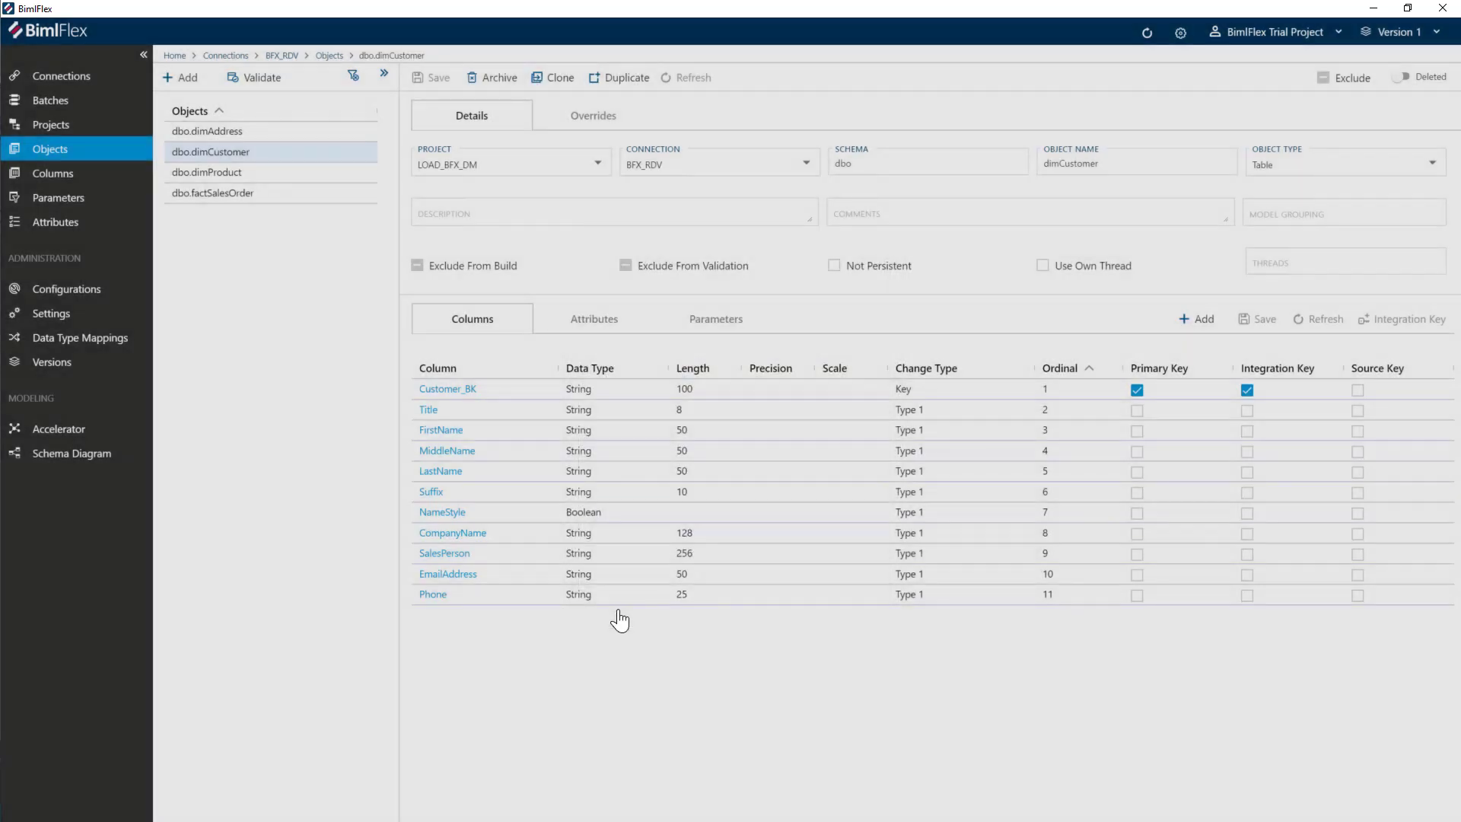
- Clone dbo.dimProduct to schema dim as Product, with object type Dimension and an identity column
left_click(210, 177)
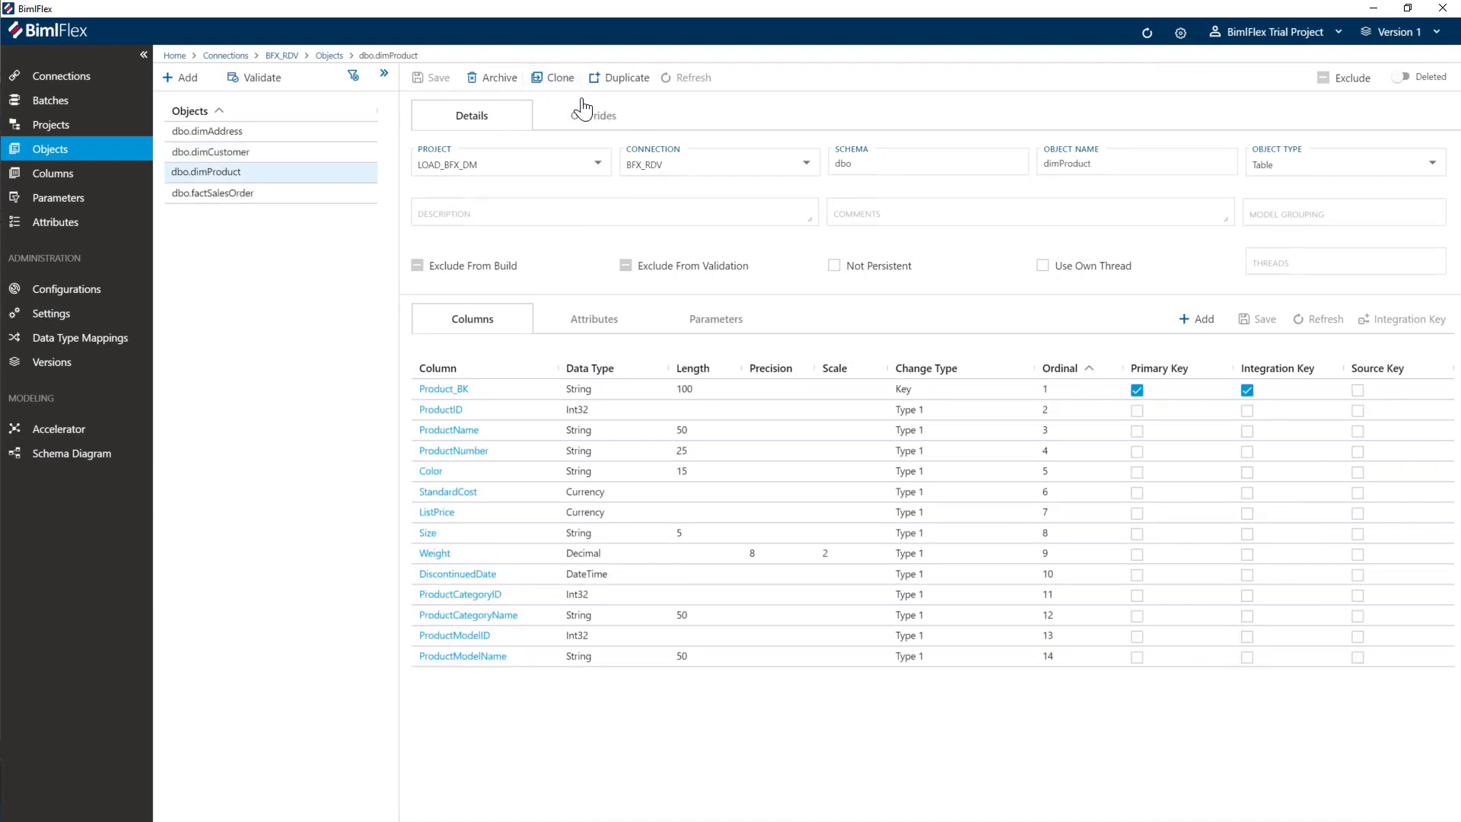
left_click(554, 77)
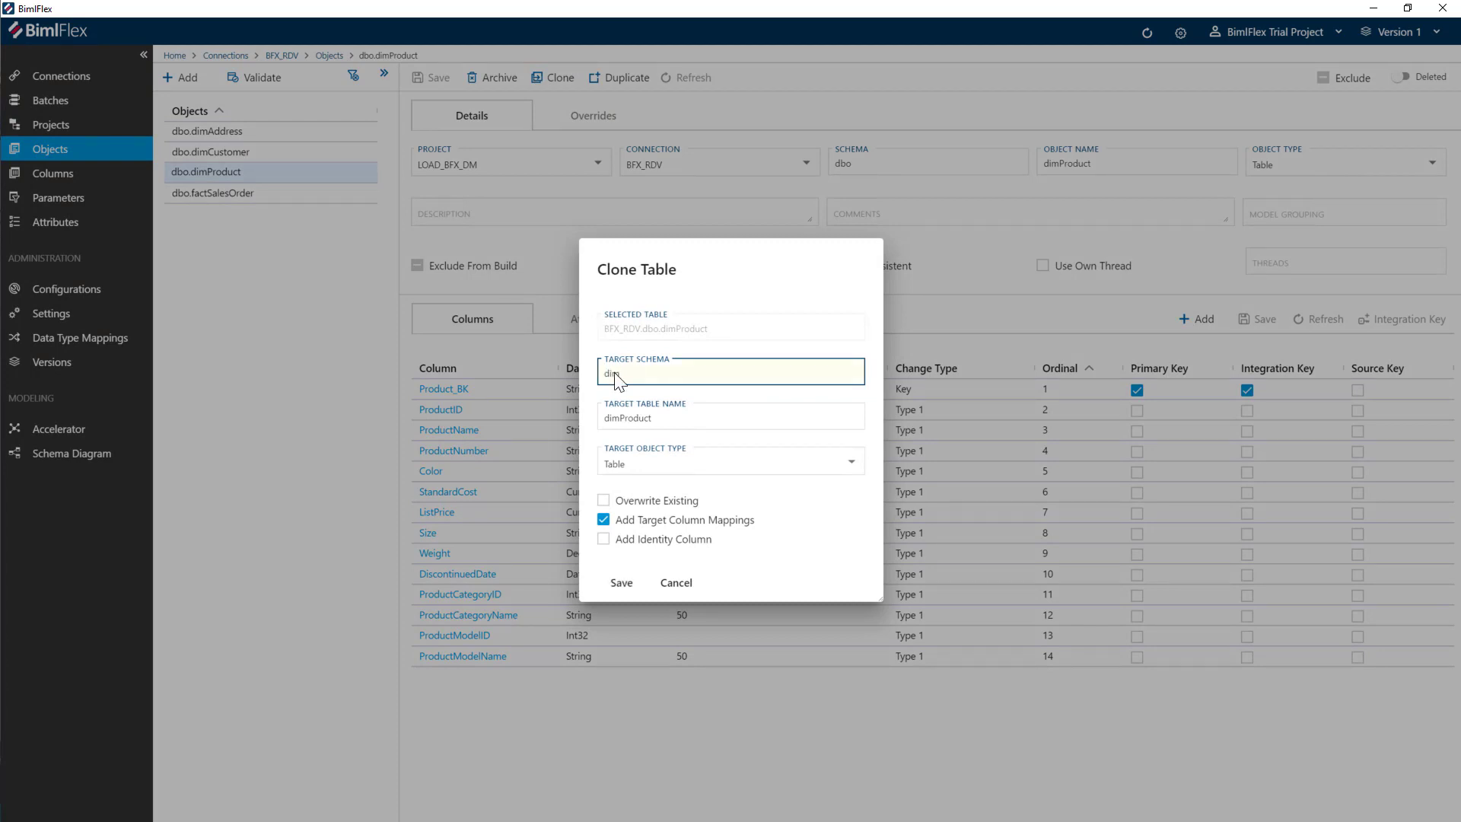
left_click(662, 418)
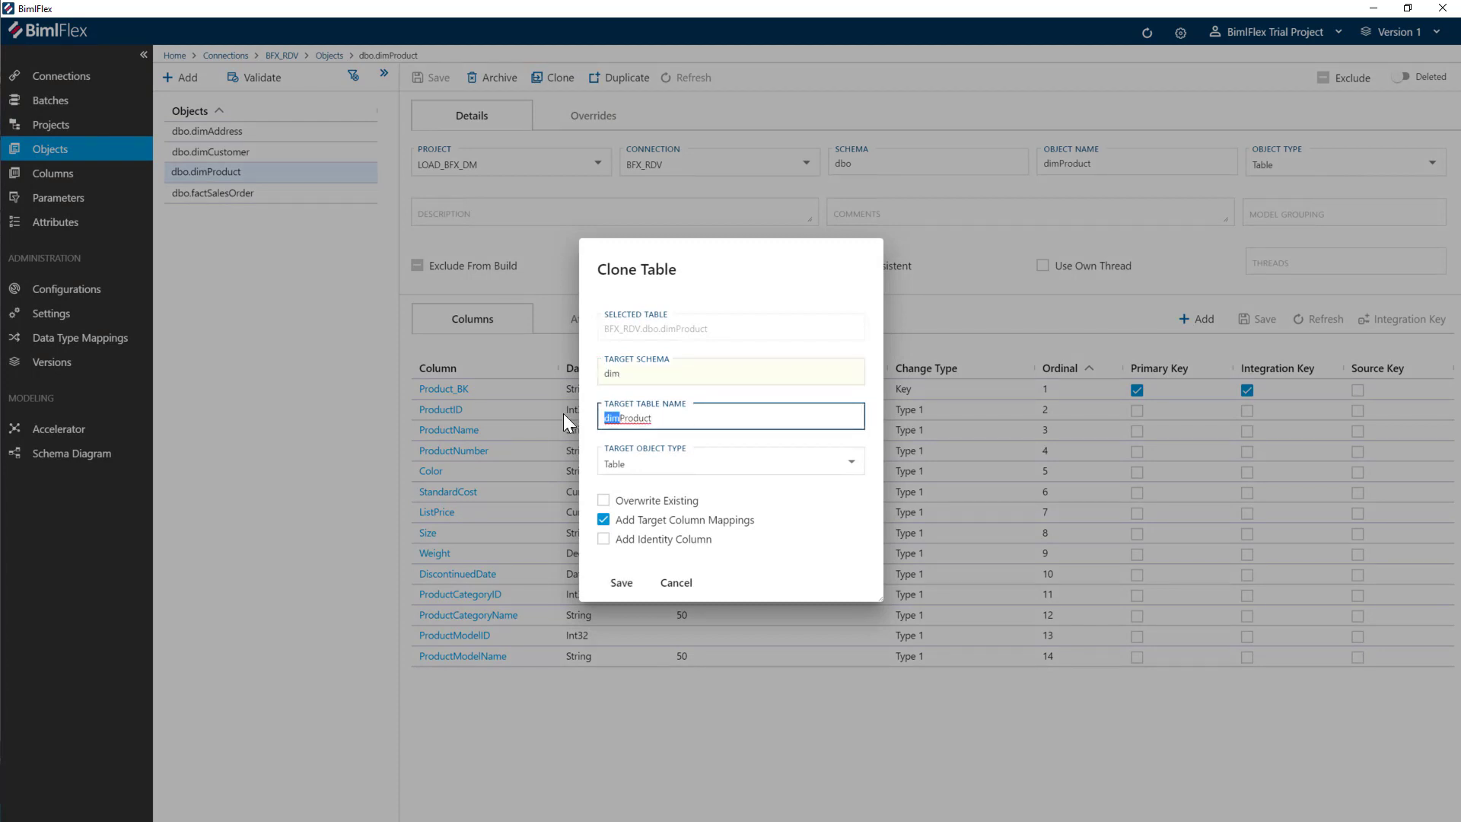
key("BackSpace")
left_click(632, 468)
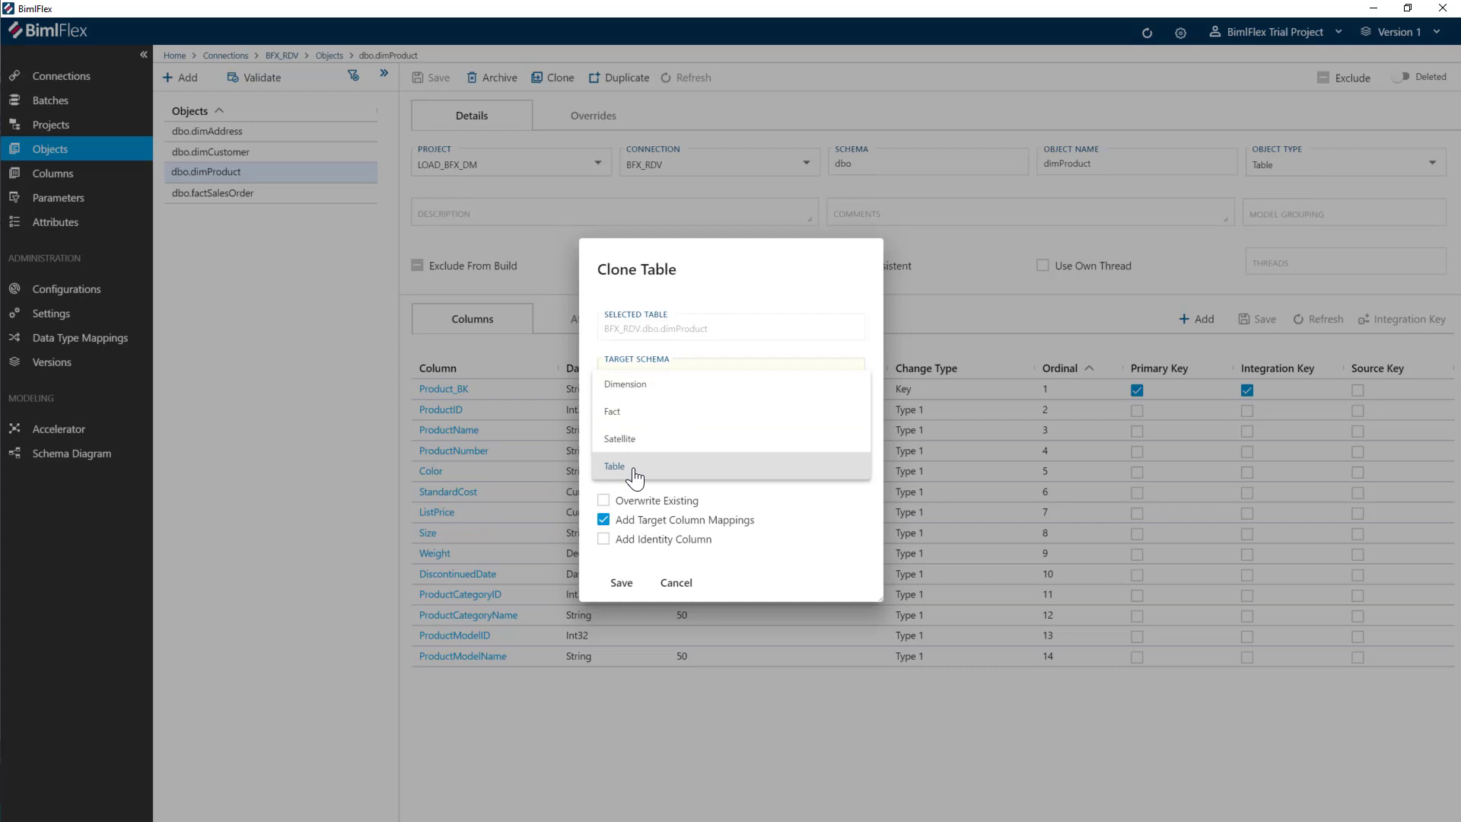
left_click(633, 391)
left_click(608, 542)
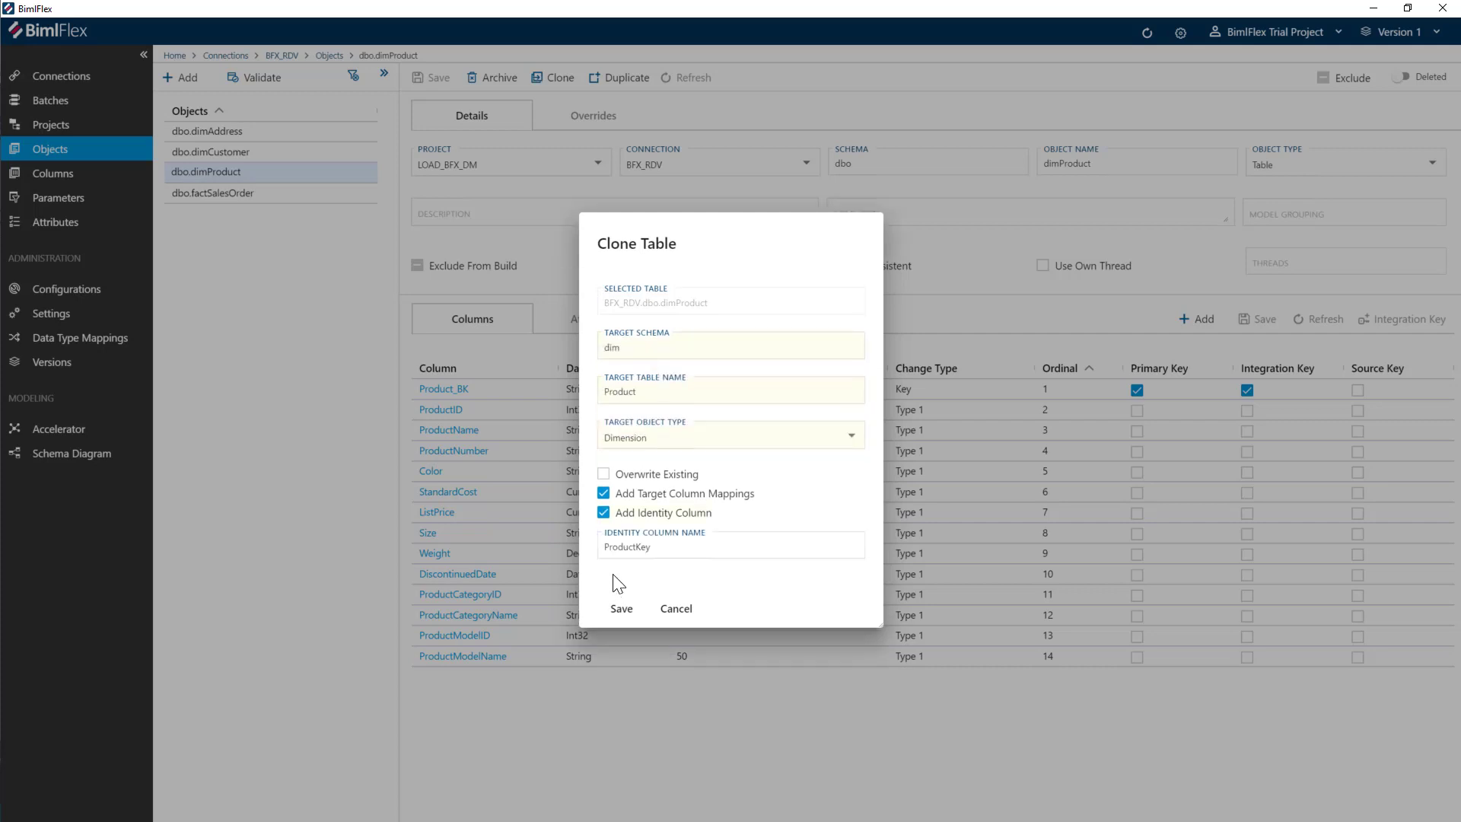
left_click(621, 611)
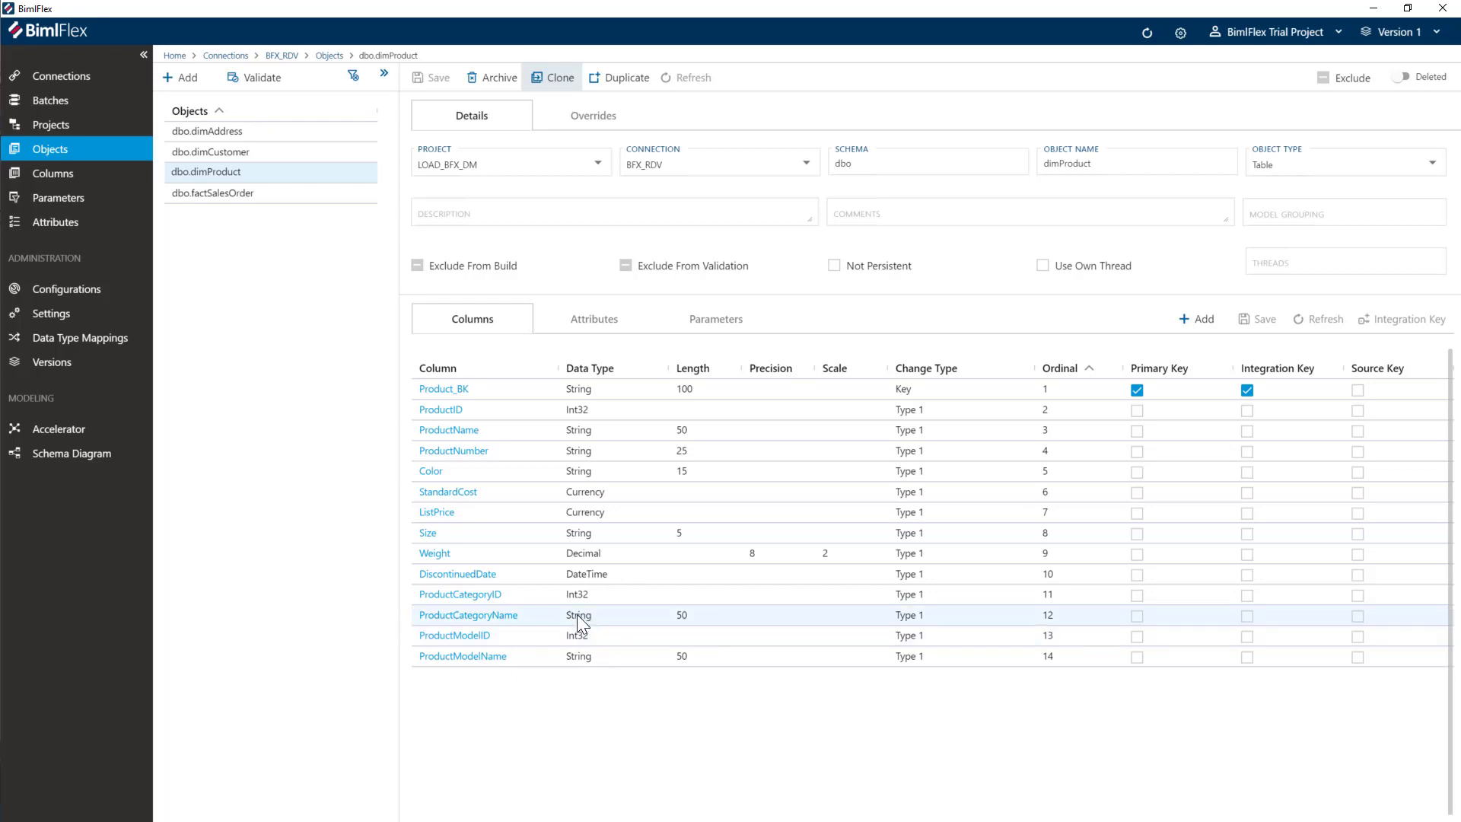
- Clone dbo.factSalesOrder to schema fact as SalesOrder, with object type Fact and no identity column
left_click(217, 195)
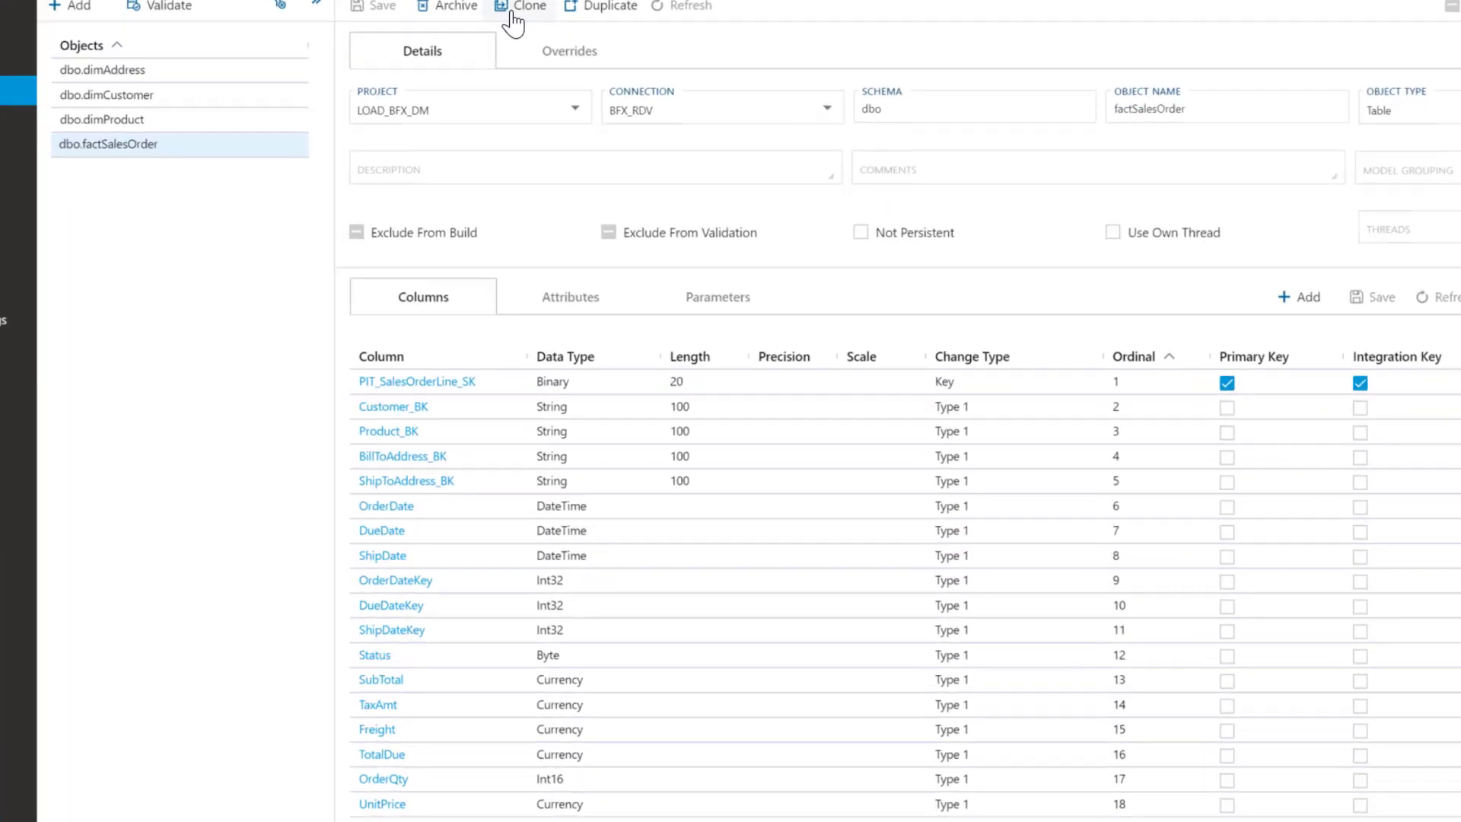
left_click(545, 83)
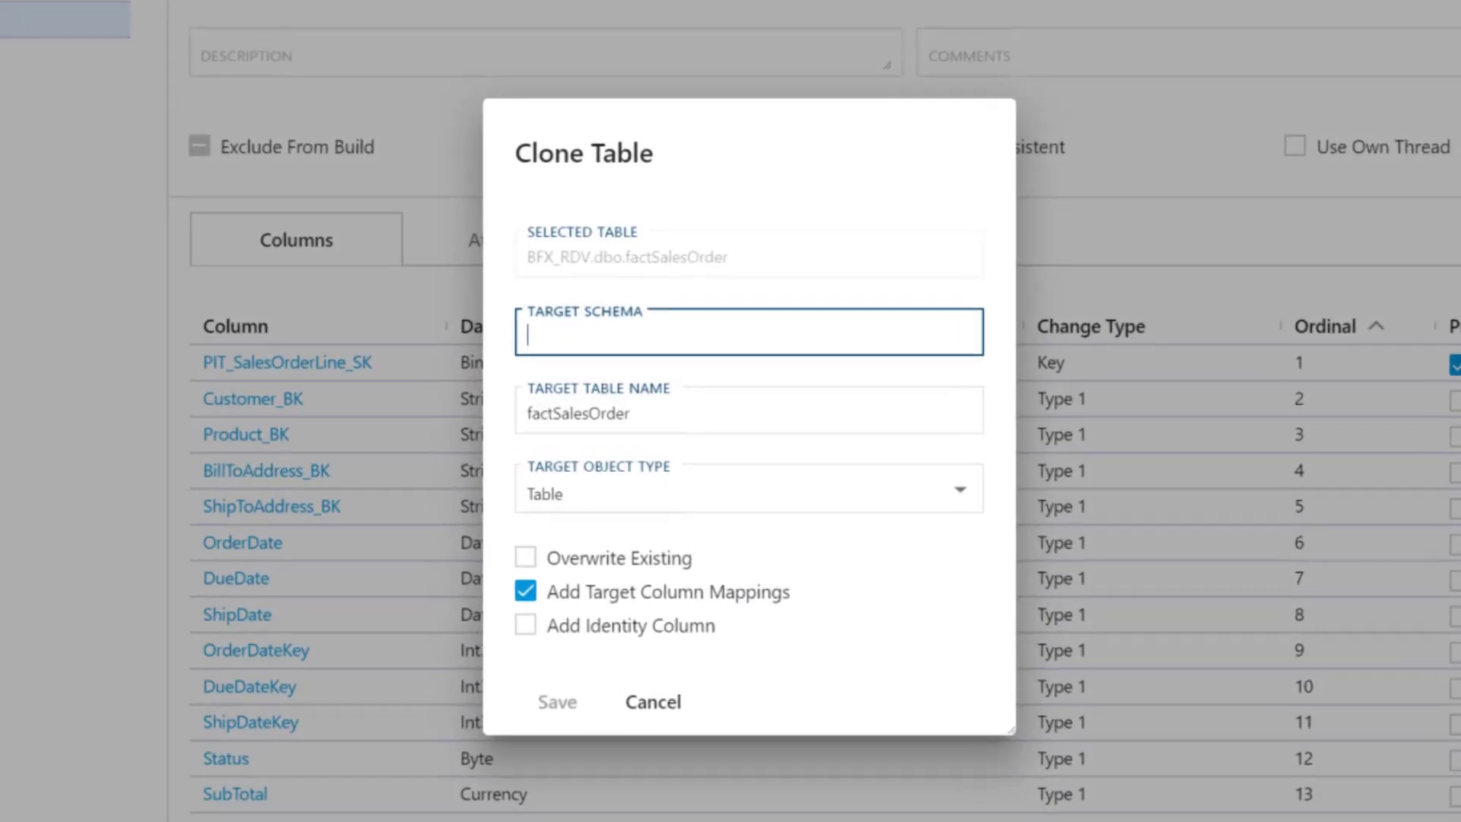
type("fact")
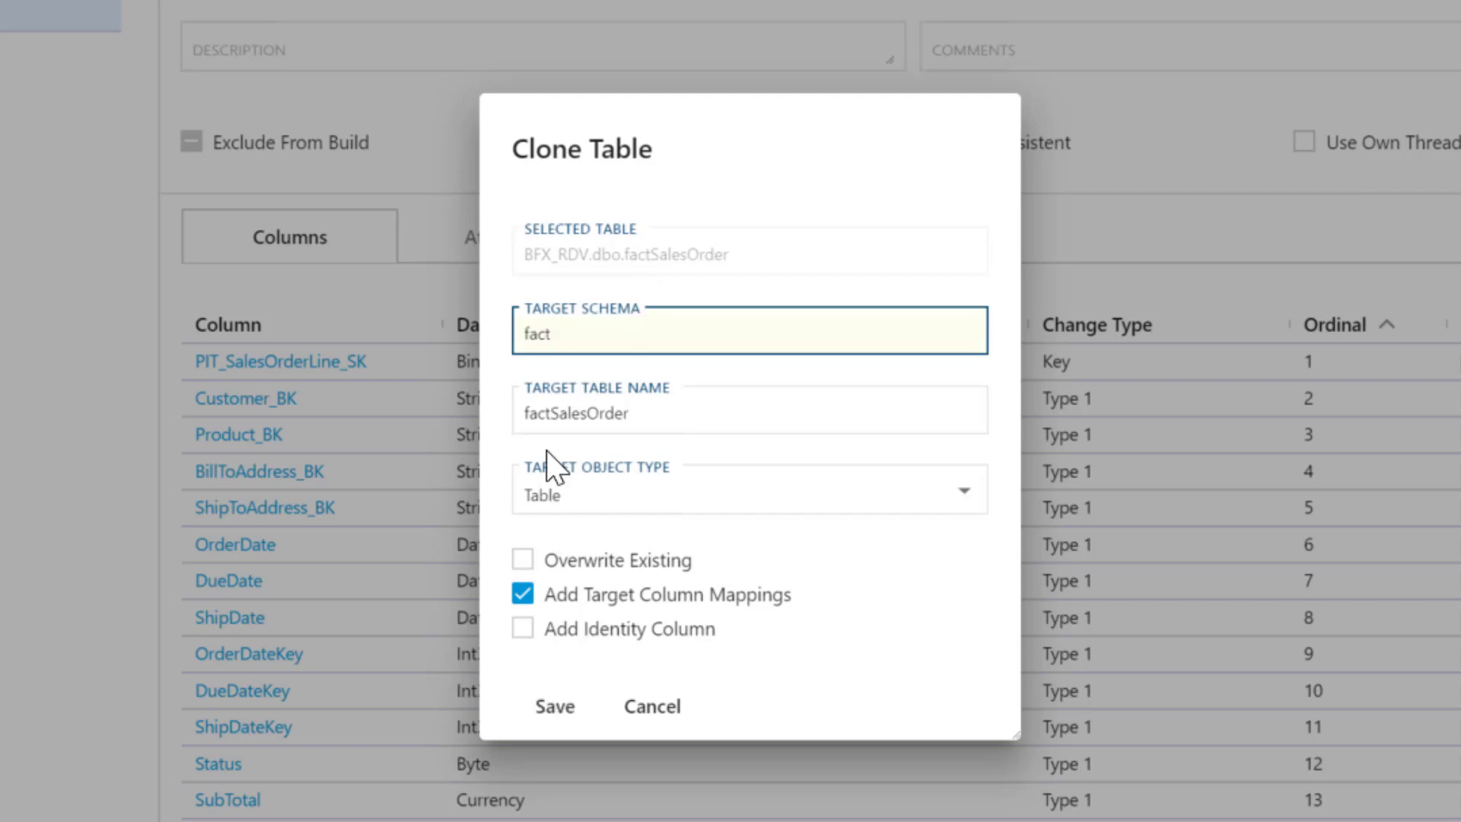
left_click(550, 413)
key("shift+Home")
key("BackSpace")
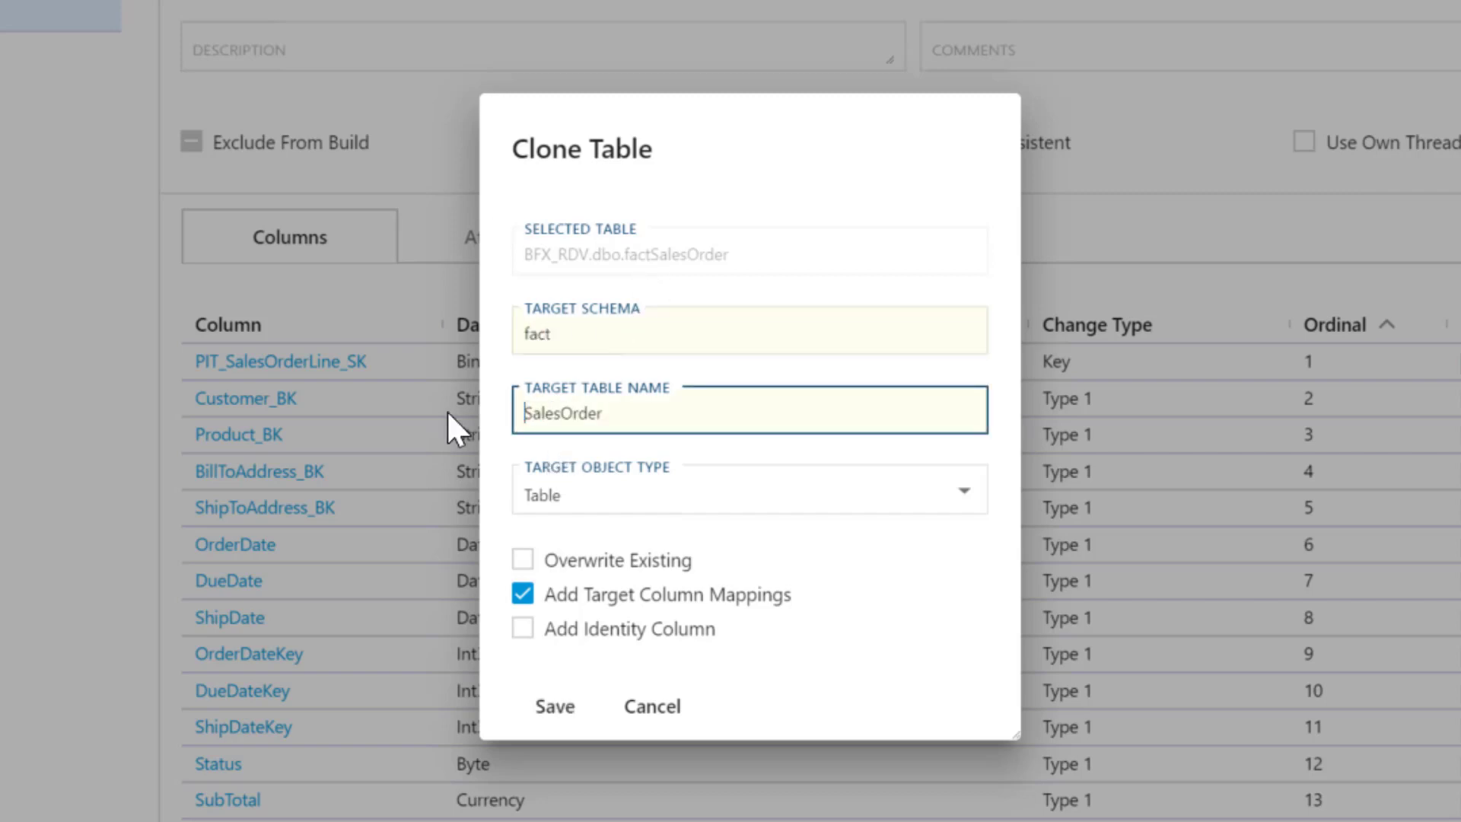
left_click(619, 490)
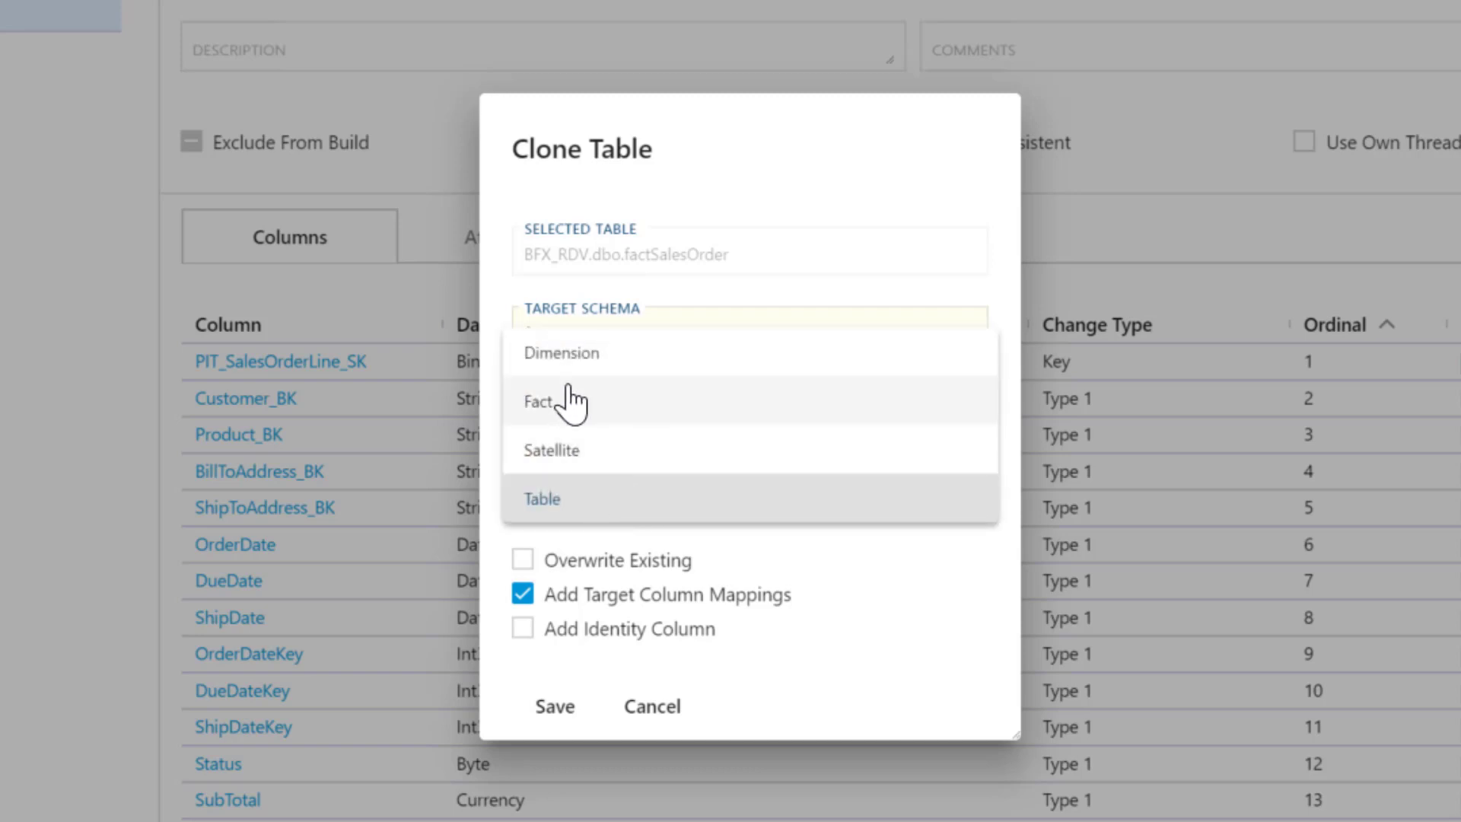
left_click(619, 398)
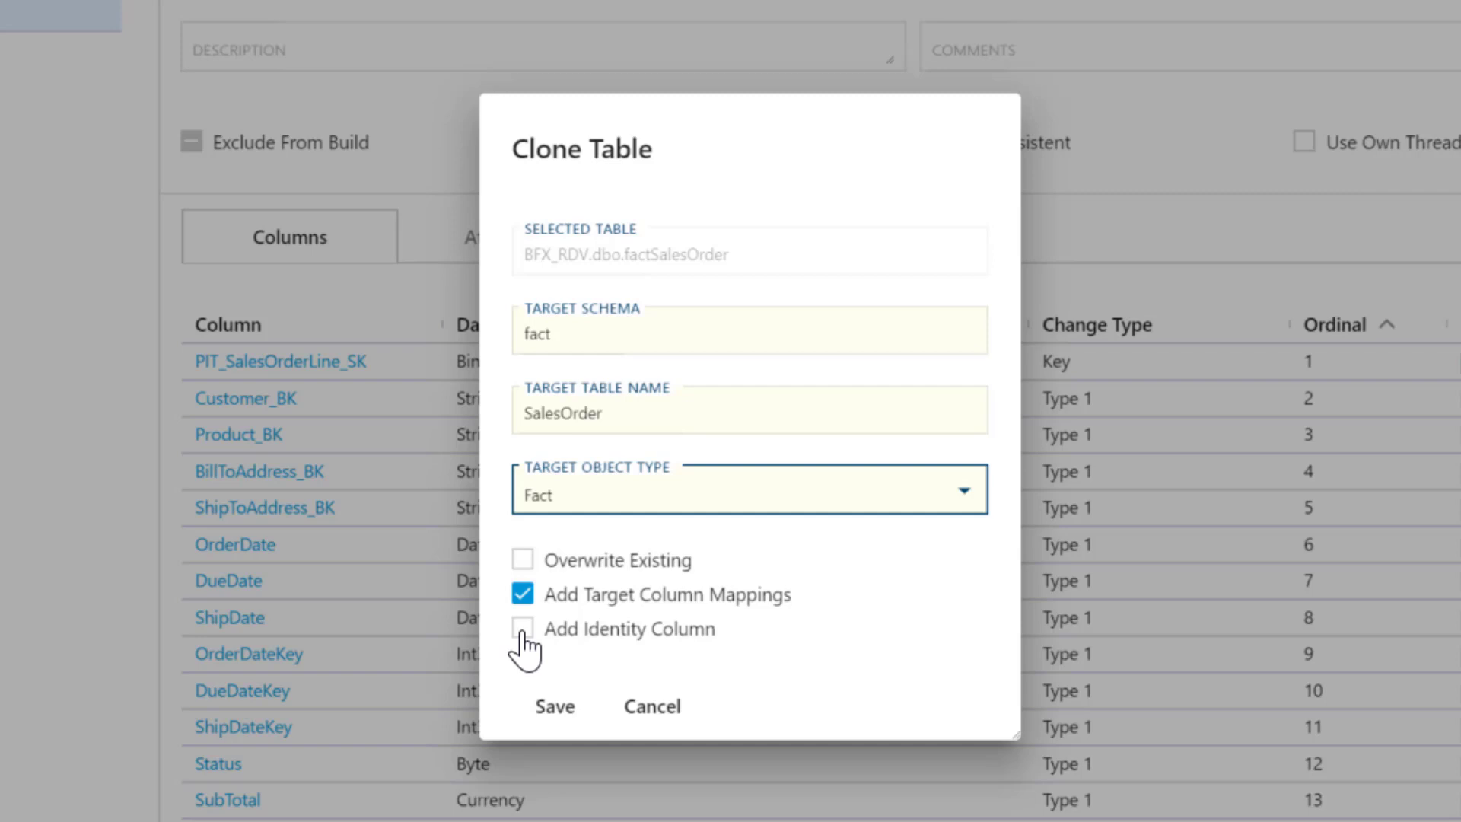
left_click(524, 632)
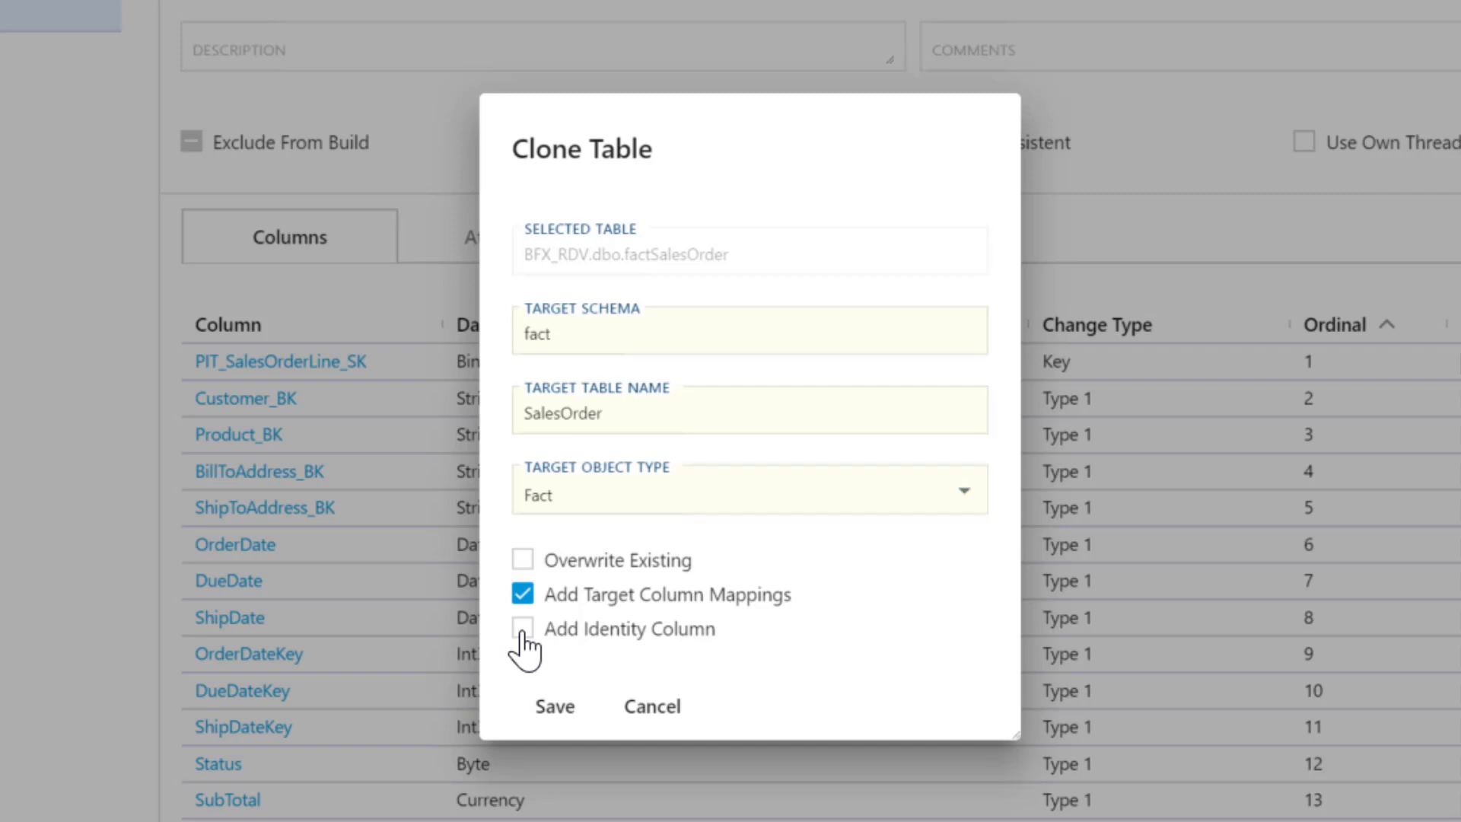
left_click(520, 592)
left_click(543, 713)
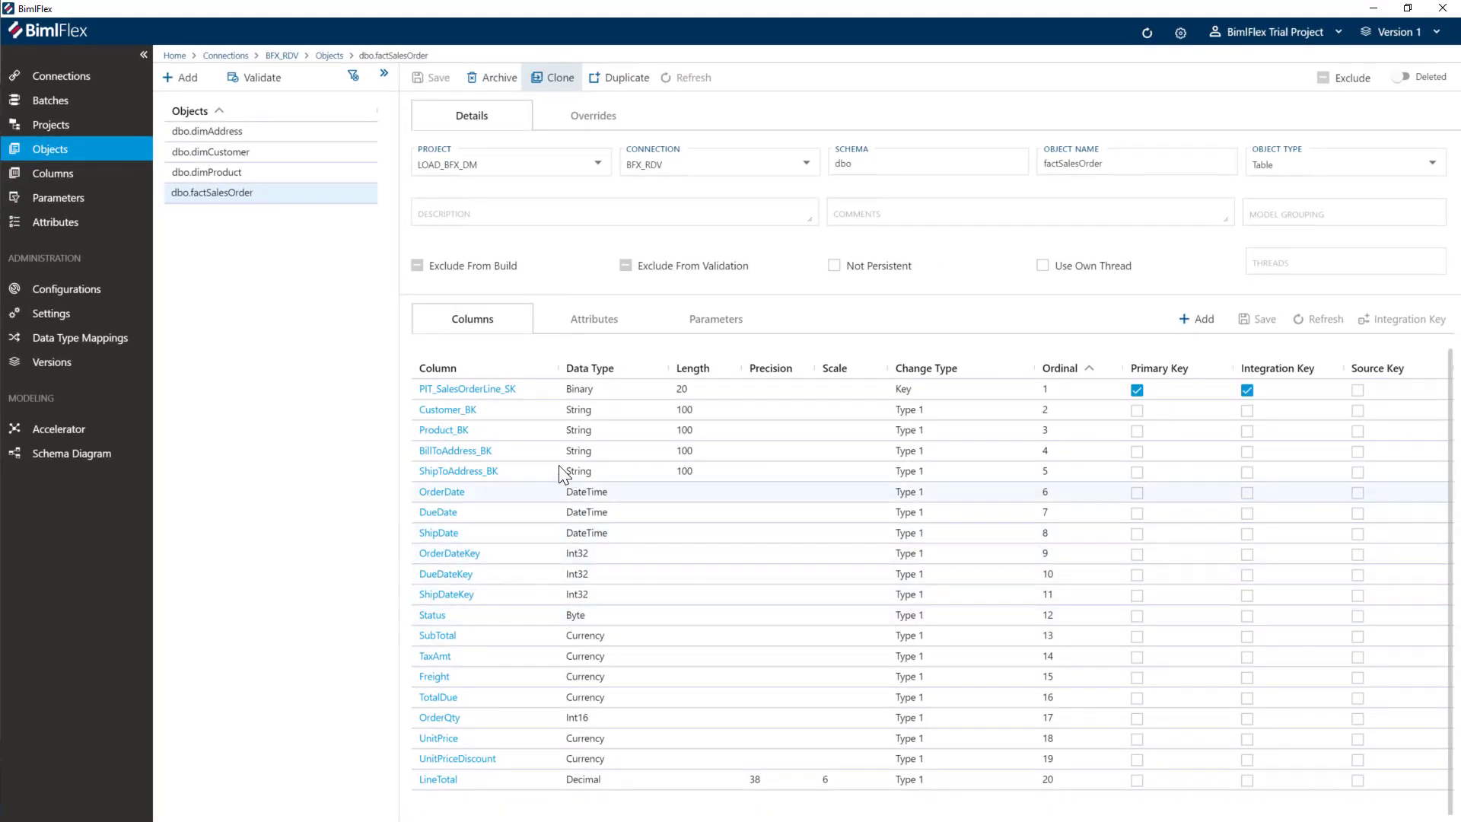
- Refresh the metadata and review the objects listed in the LOAD_BFX_DM project
left_click(1147, 35)
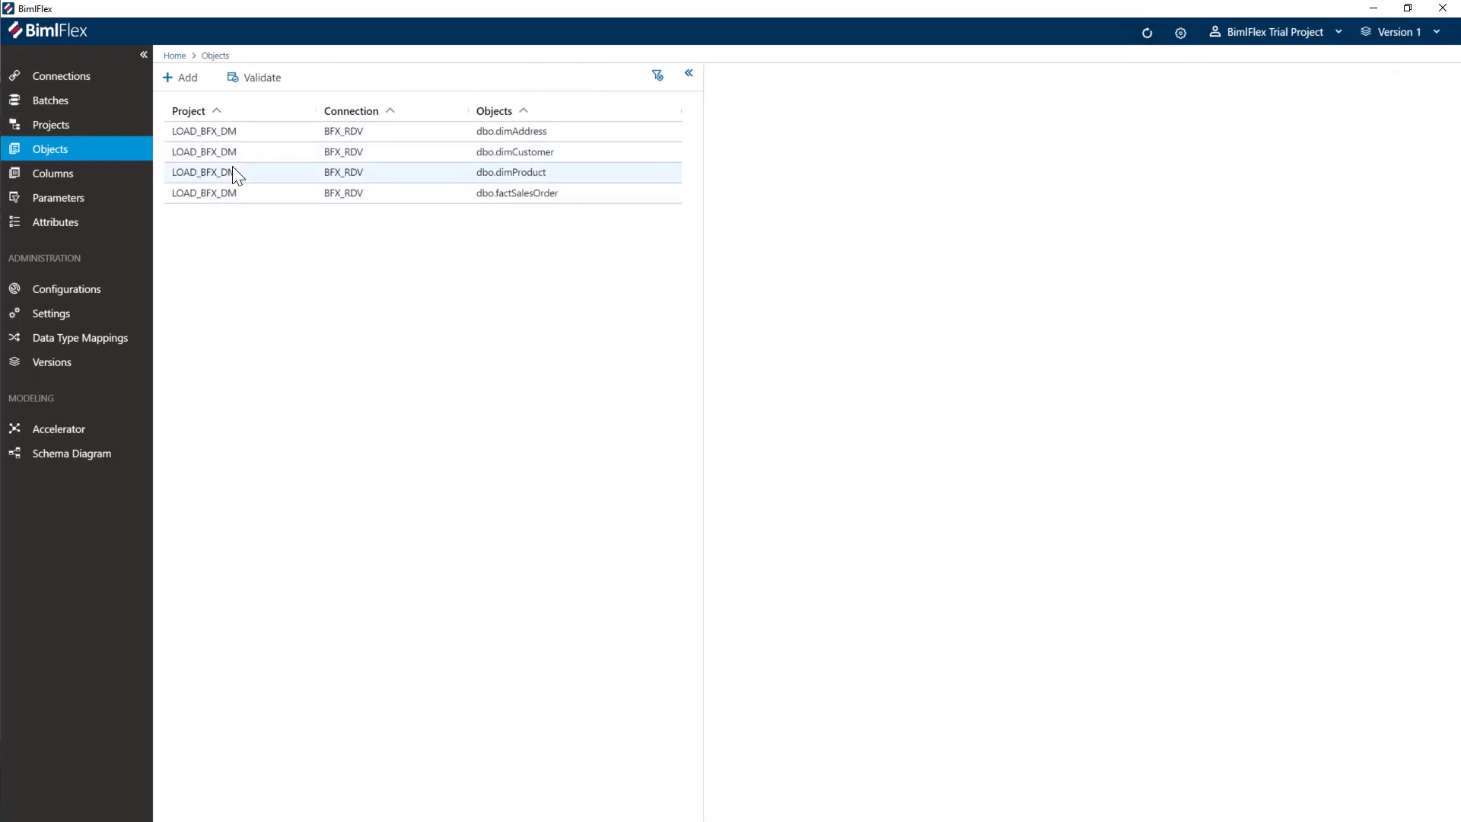
left_click(51, 126)
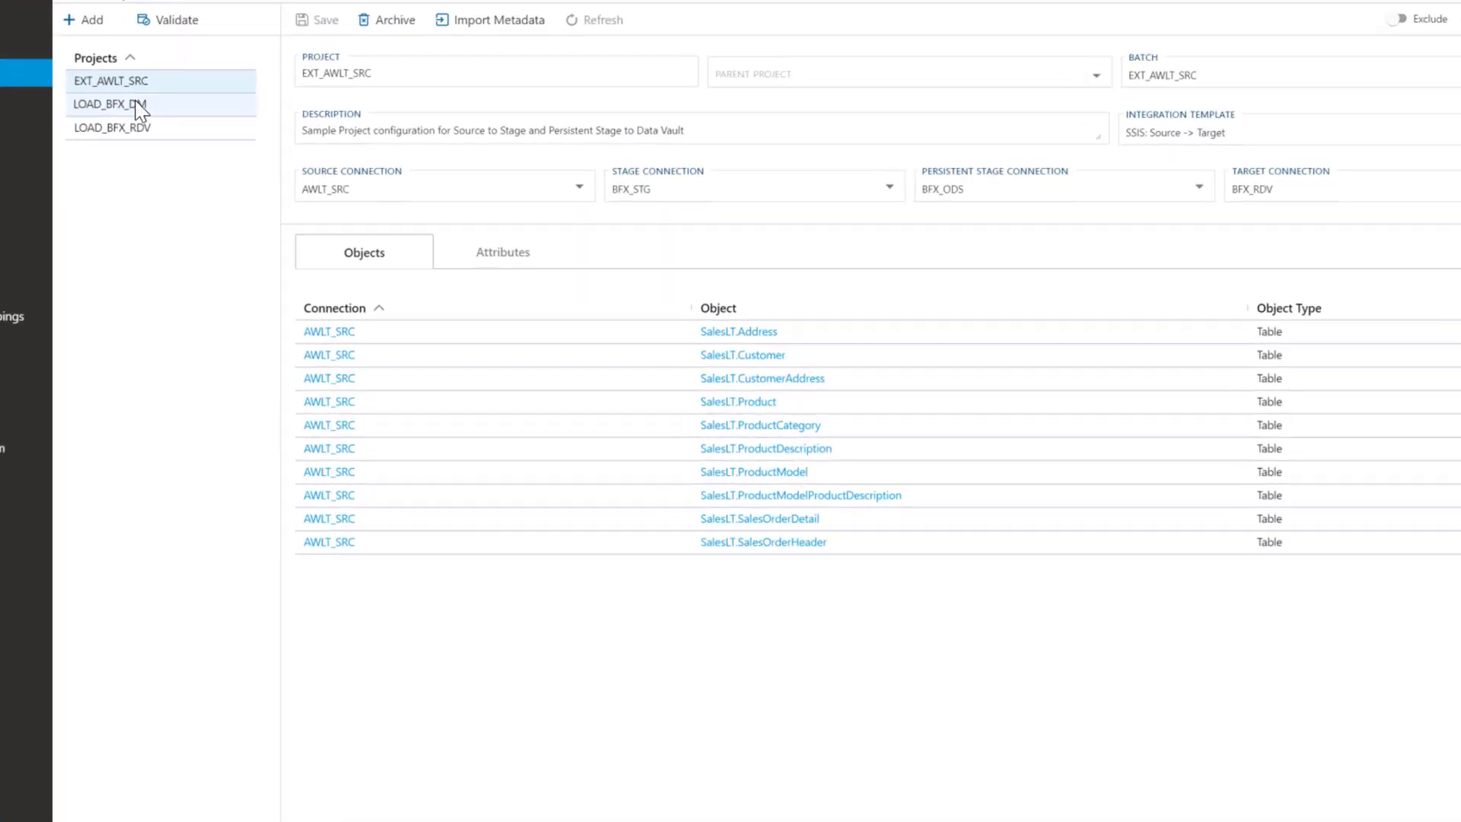
left_click(139, 107)
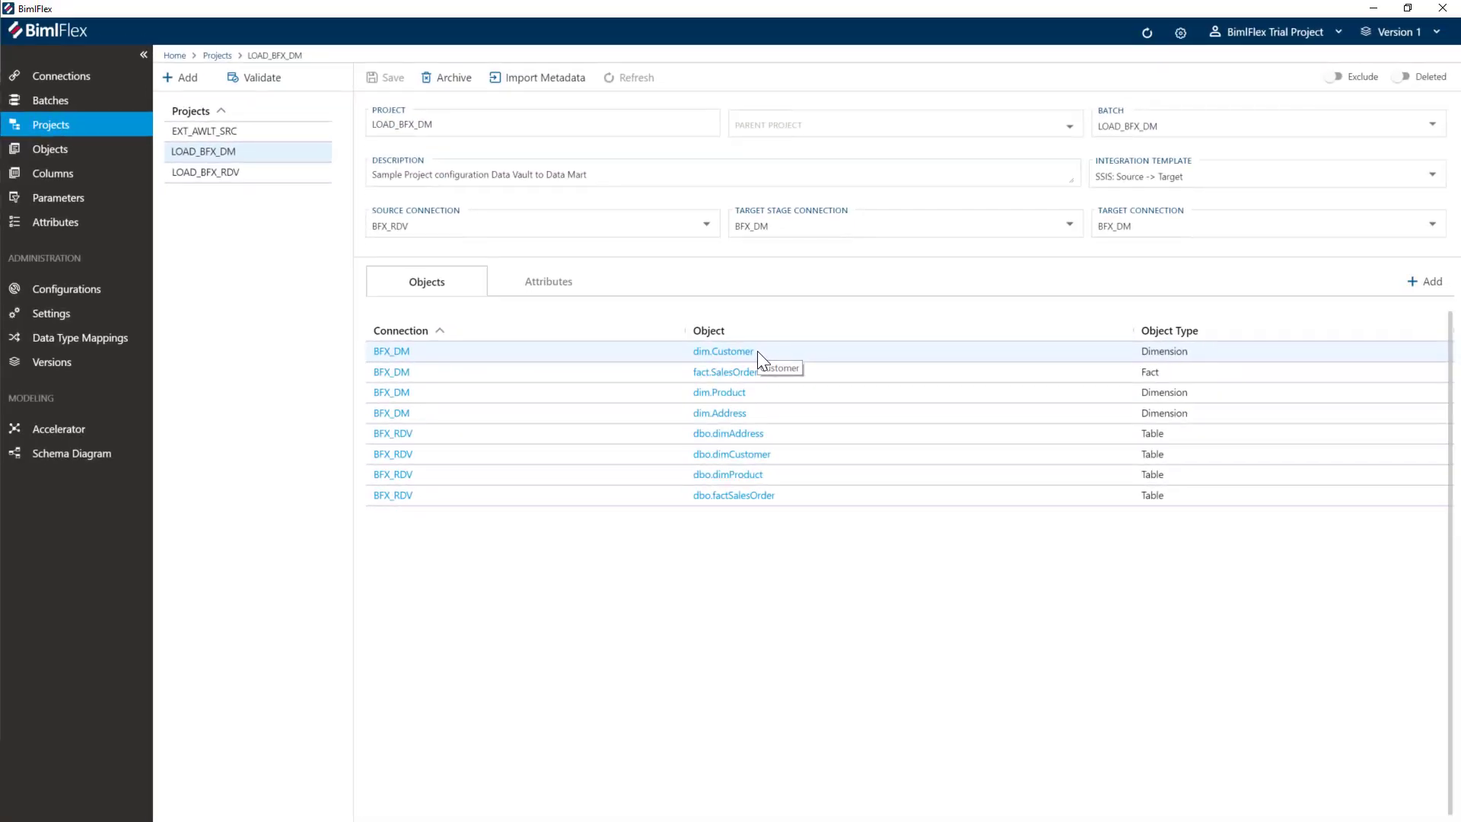
- Open the schema diagram for the Data Mart integration stage and include all dimensions and facts
left_click(45, 457)
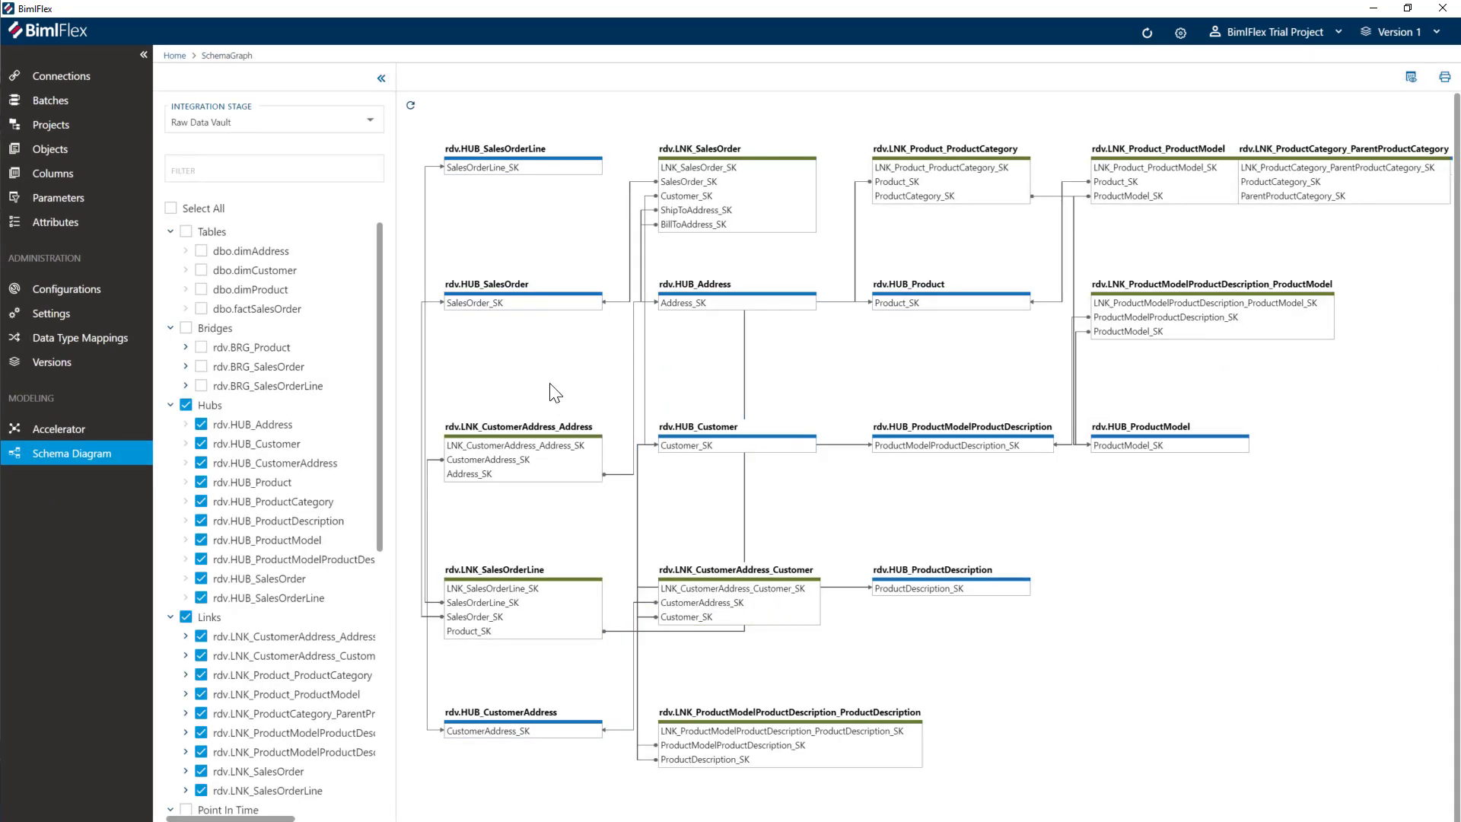
left_click(224, 126)
left_click(204, 101)
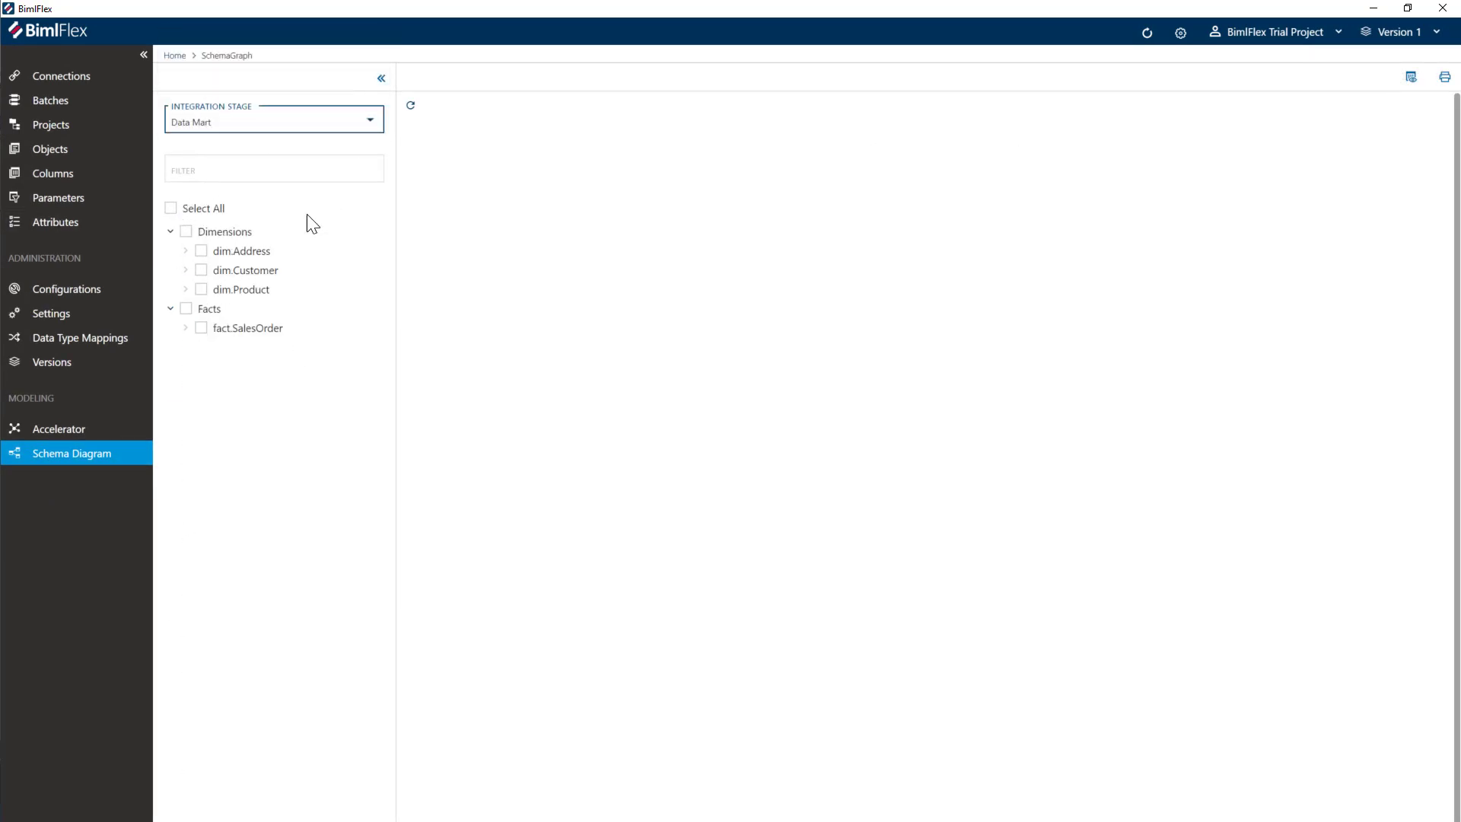
left_click(186, 232)
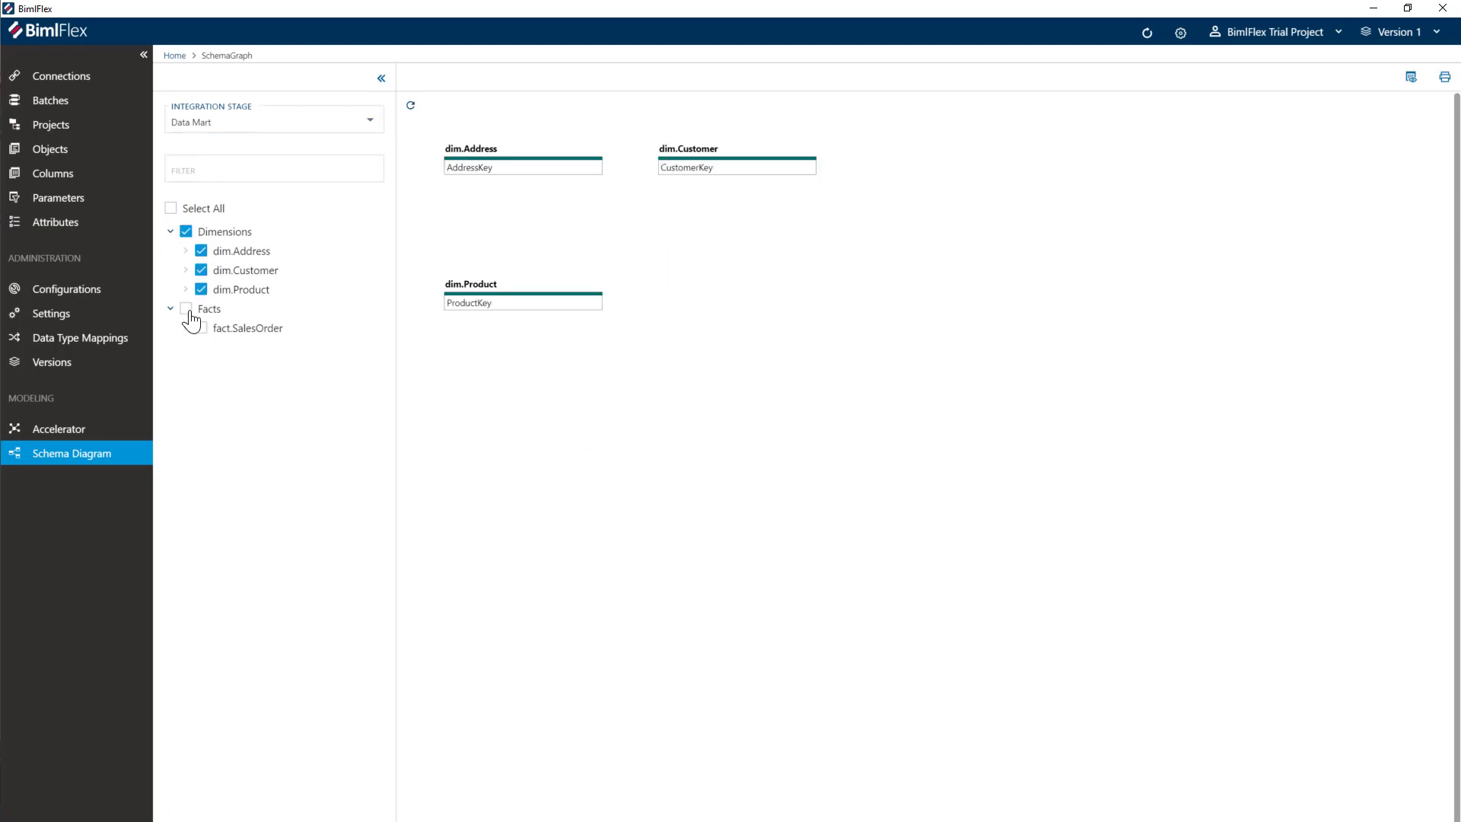
left_click(186, 309)
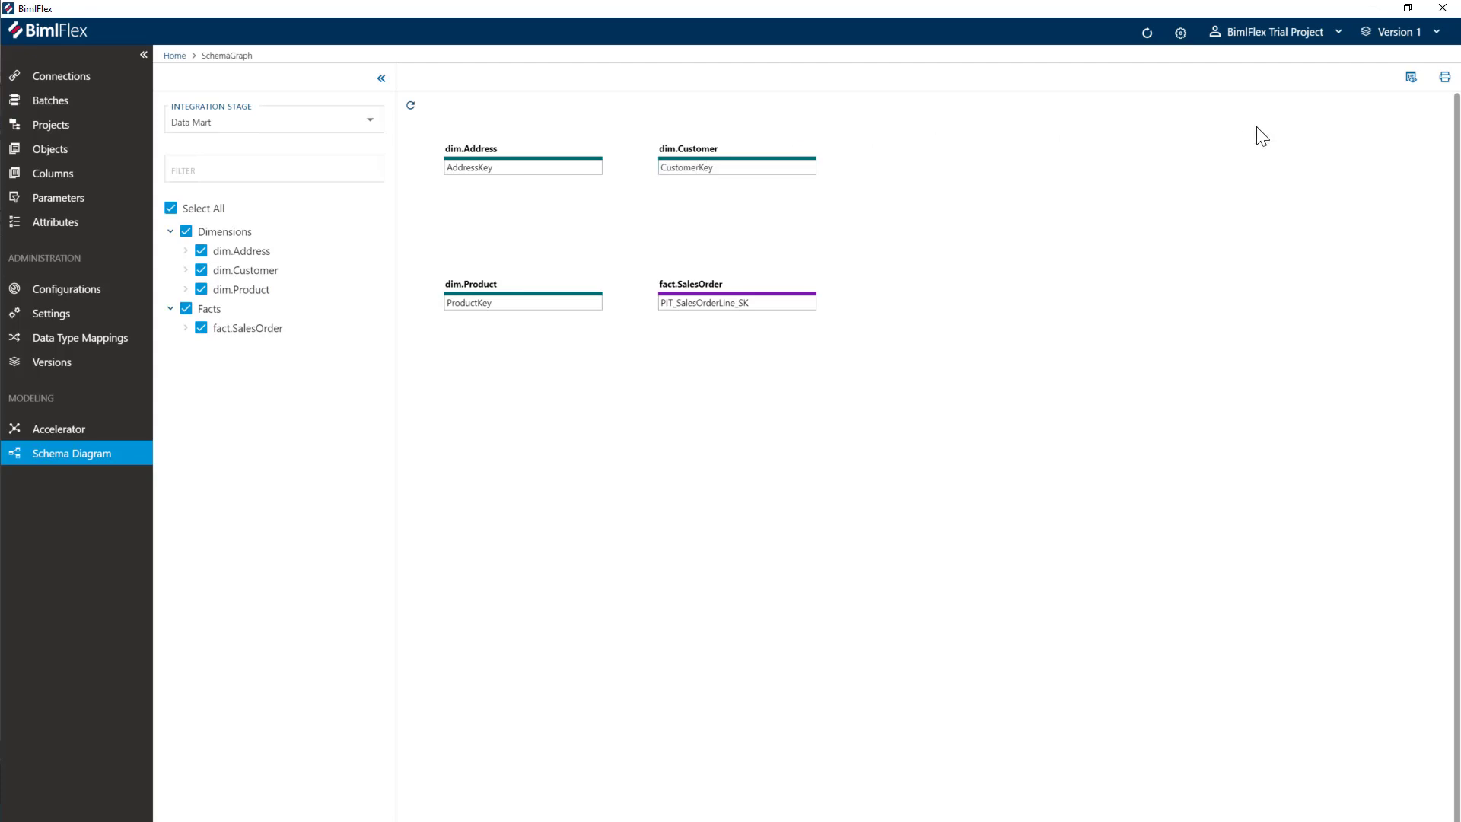
- Show the table columns in the schema diagram and refresh its layout
left_click(1410, 80)
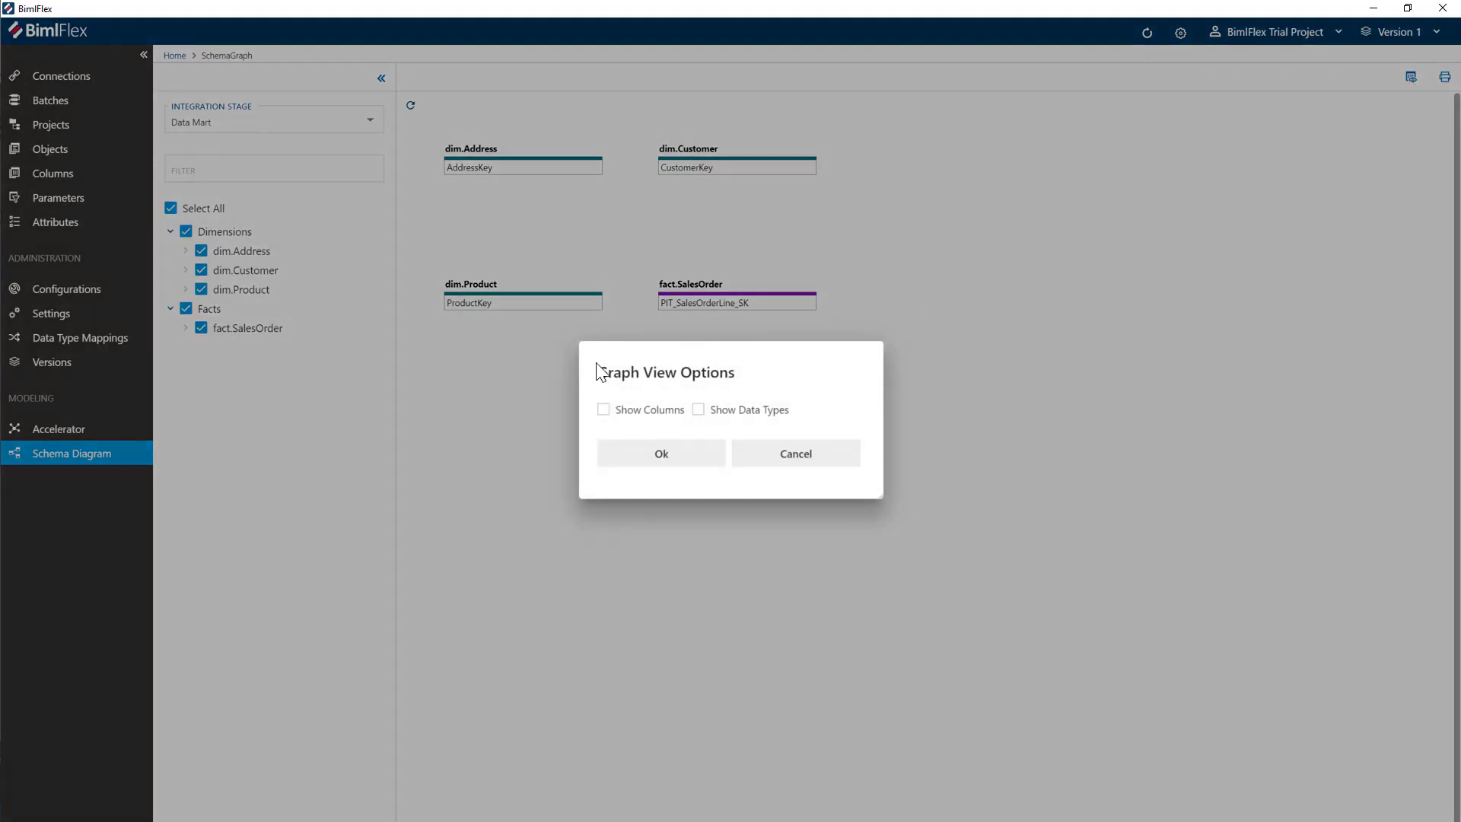
left_click(630, 463)
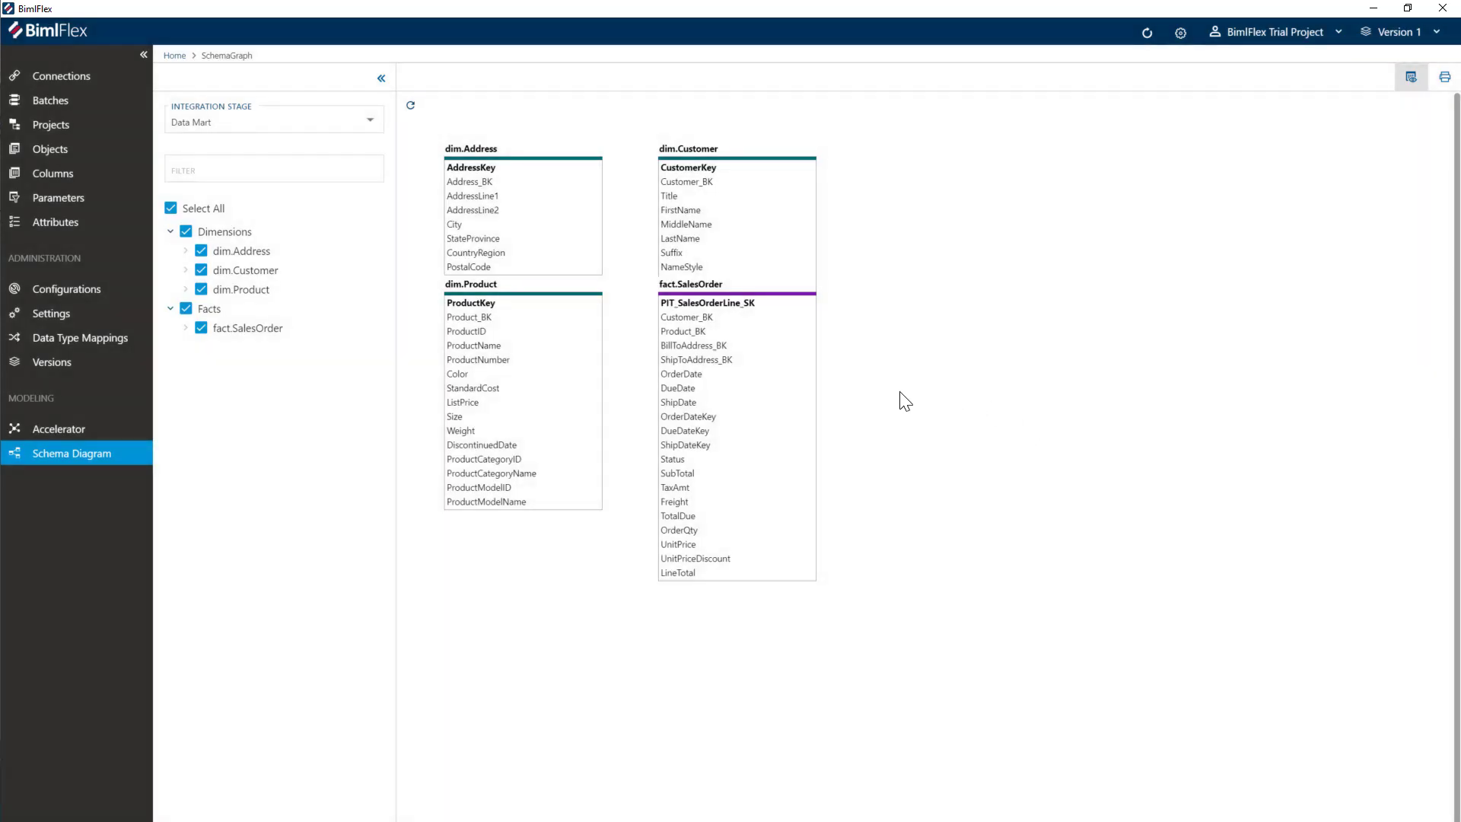
left_click(410, 106)
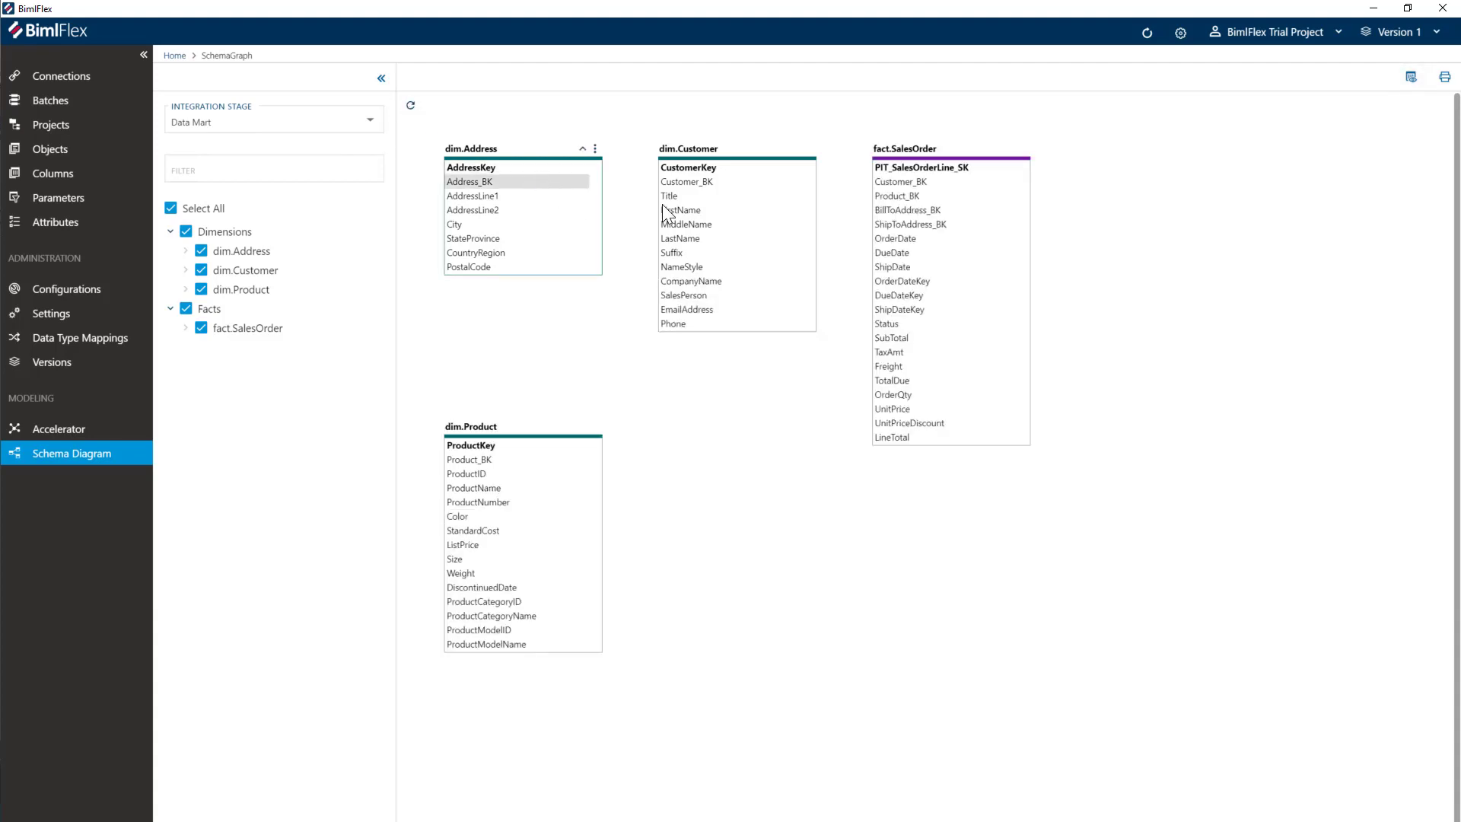
- Rearrange the diagram so fact.SalesOrder sits between dim.Address and dim.Customer
left_click_drag(716, 151, 1124, 172)
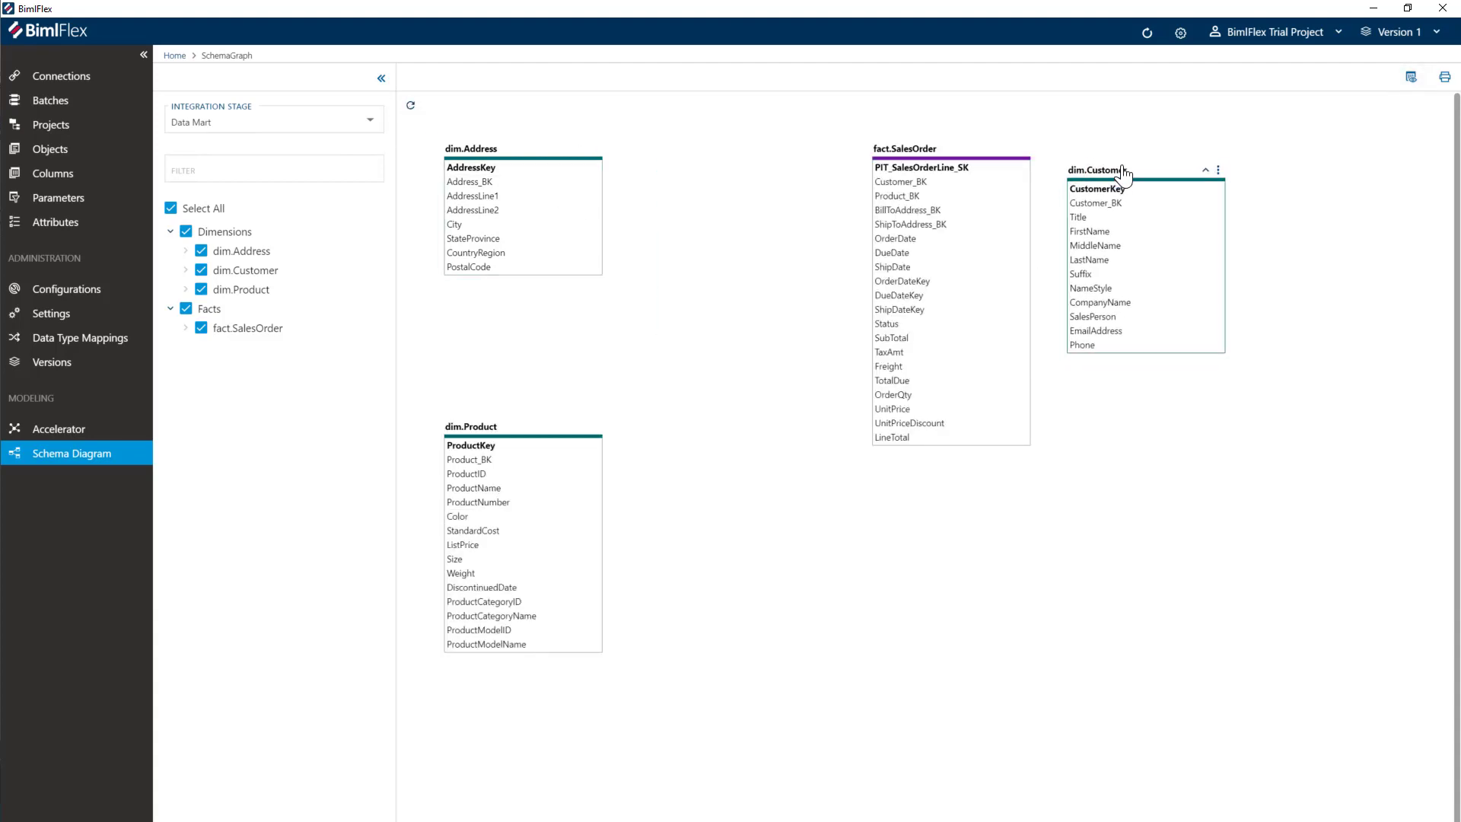
left_click_drag(985, 178, 831, 170)
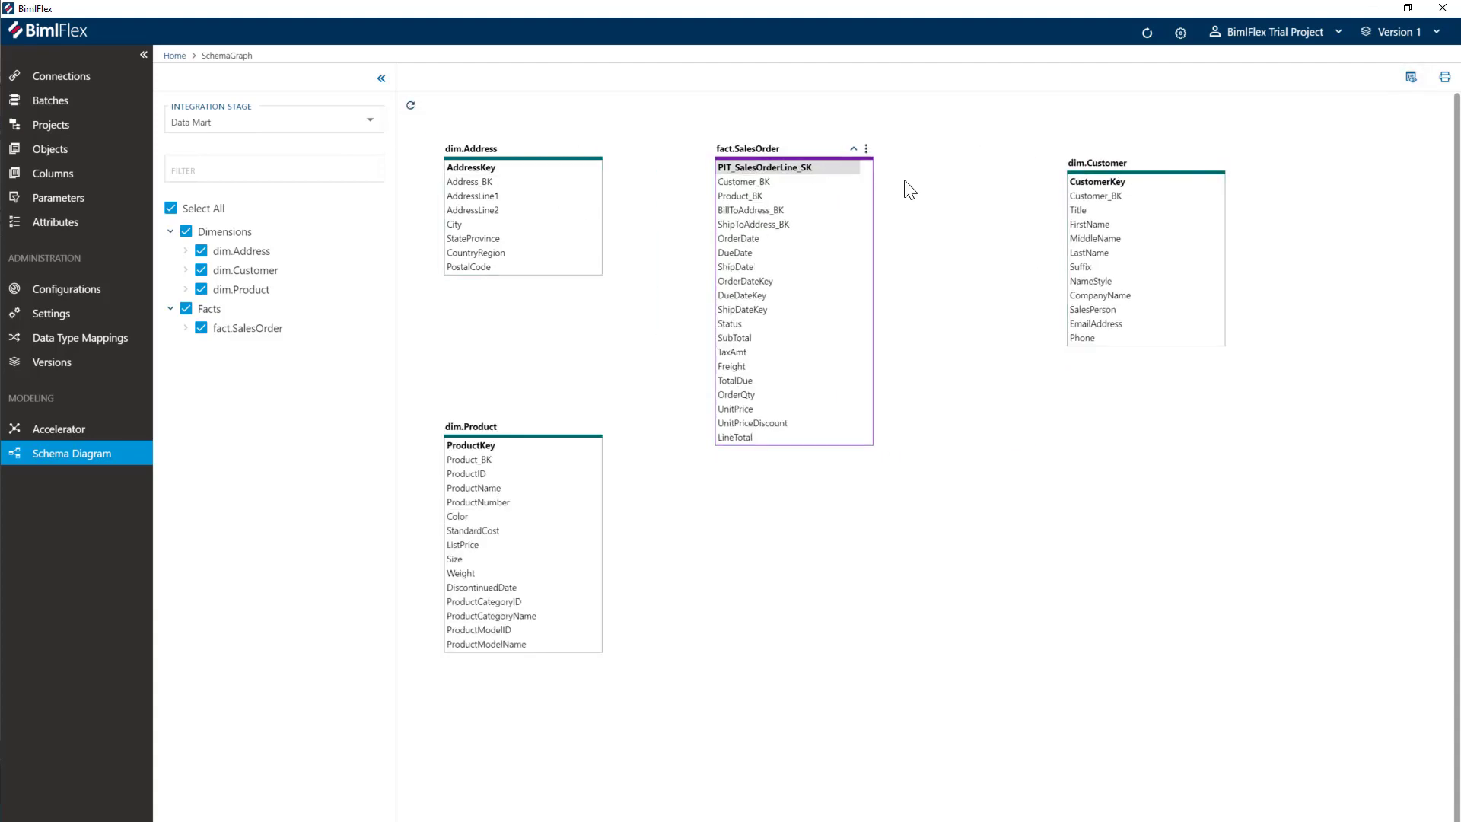
left_click_drag(1089, 179, 1015, 165)
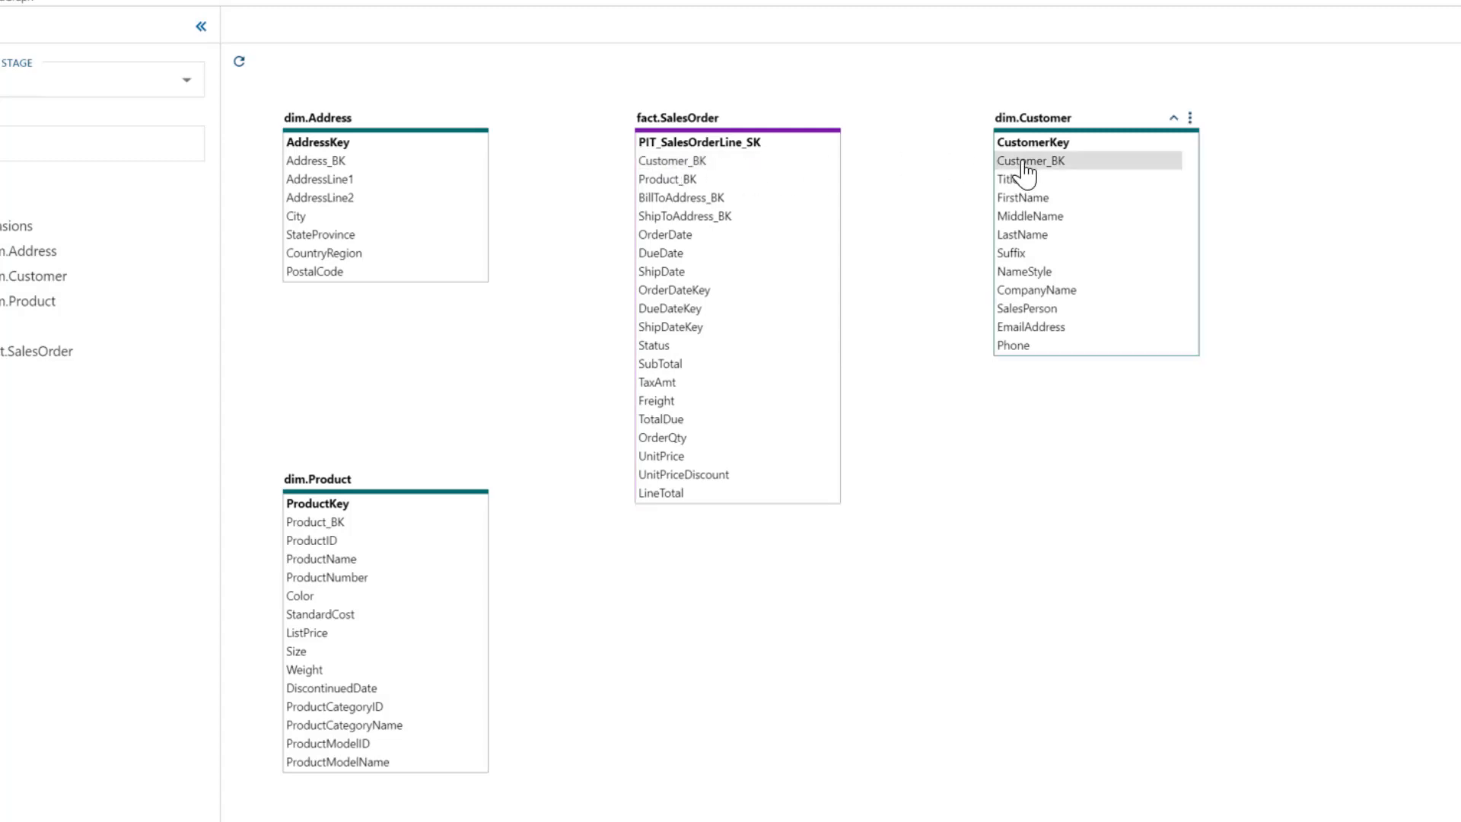
- Add a reference from Customer_BK in fact.SalesOrder to dim.Customer, accepting the column rename to CustomerKey
left_click(719, 162)
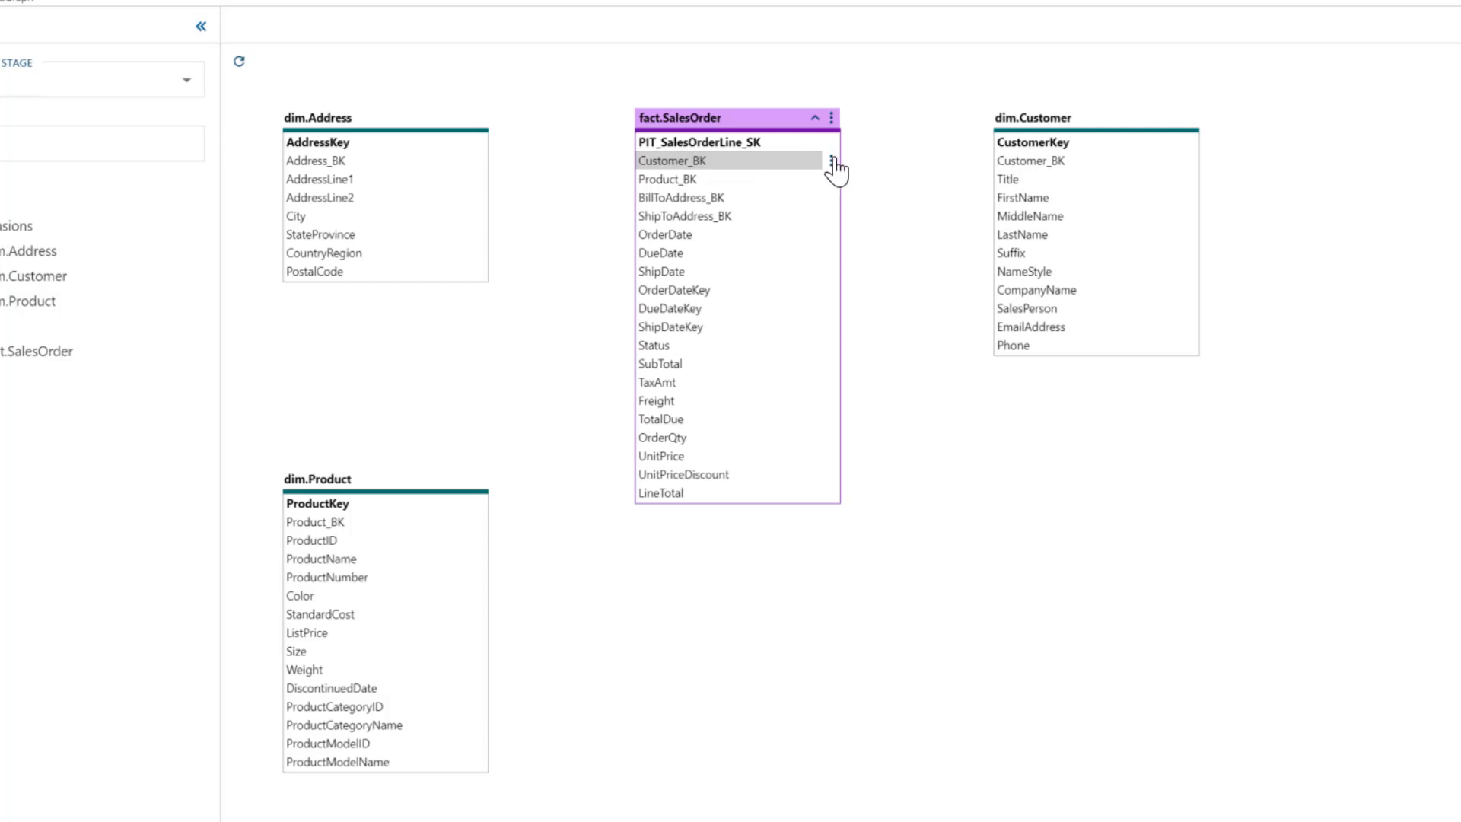
left_click(832, 160)
left_click(915, 230)
left_click(1046, 183)
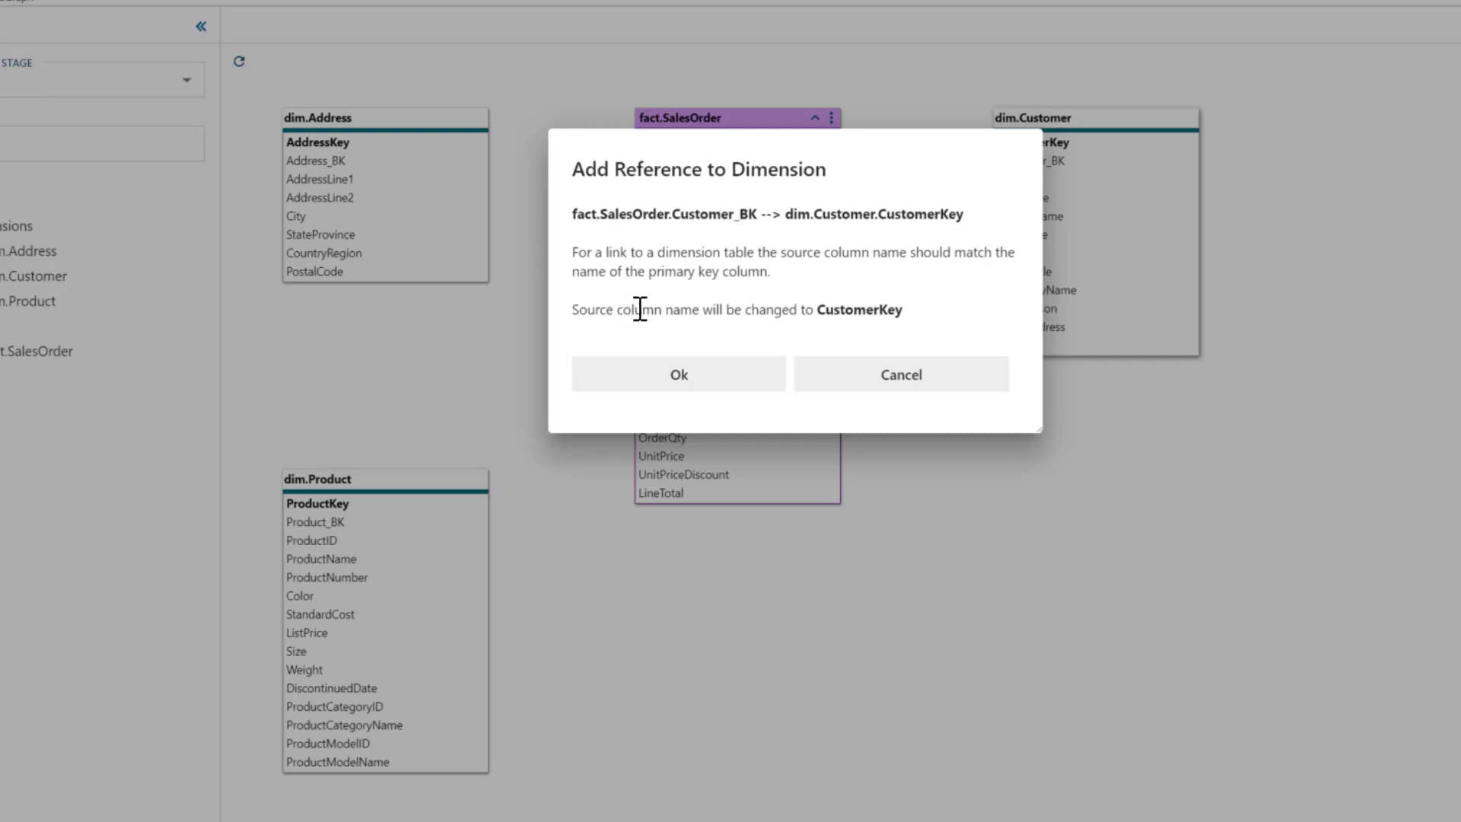
left_click(682, 376)
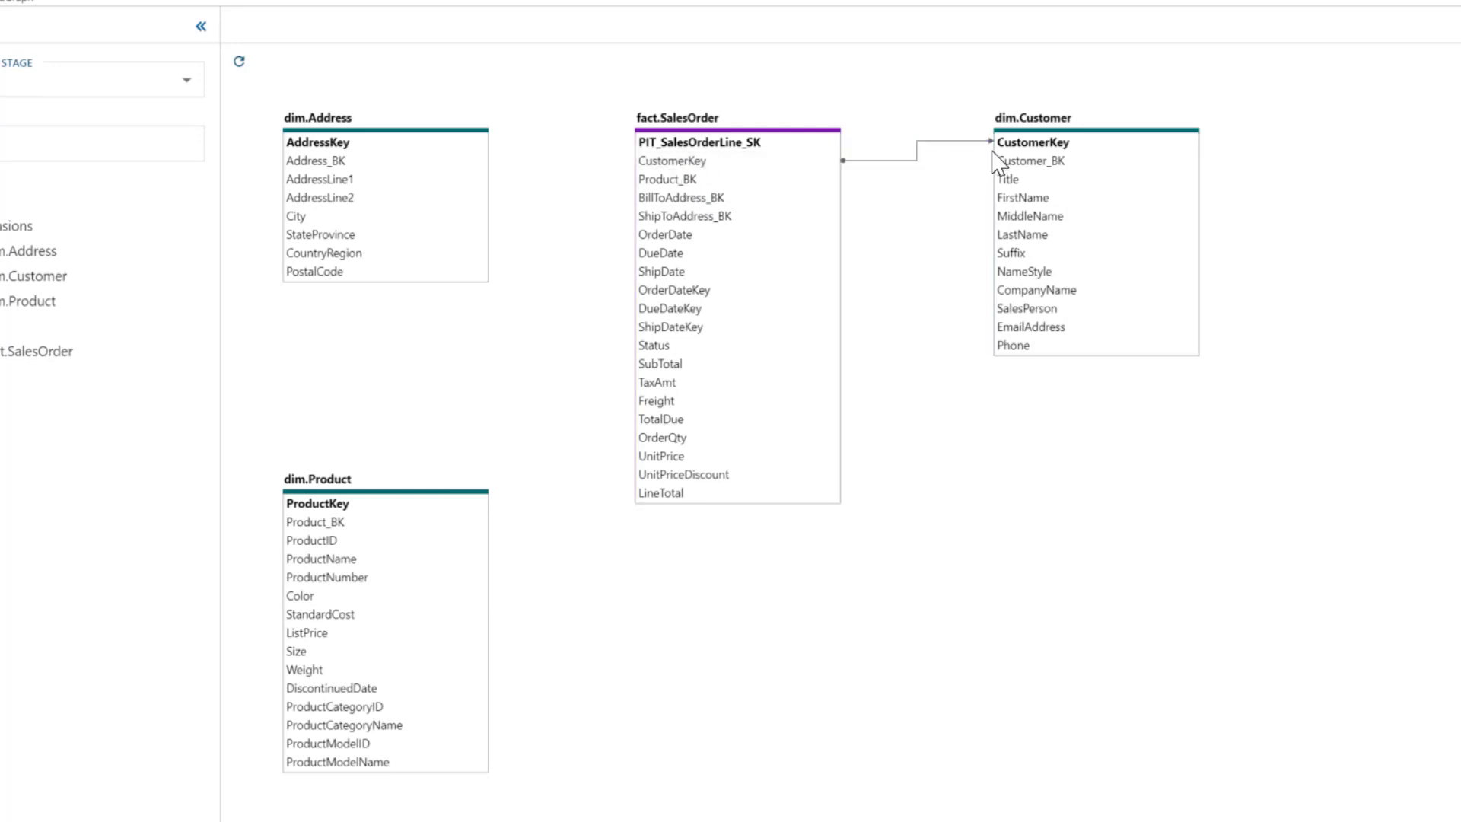
- Add a reference from Product_BK in fact.SalesOrder to dim.Product, accepting the column rename to ProductKey
left_click(734, 181)
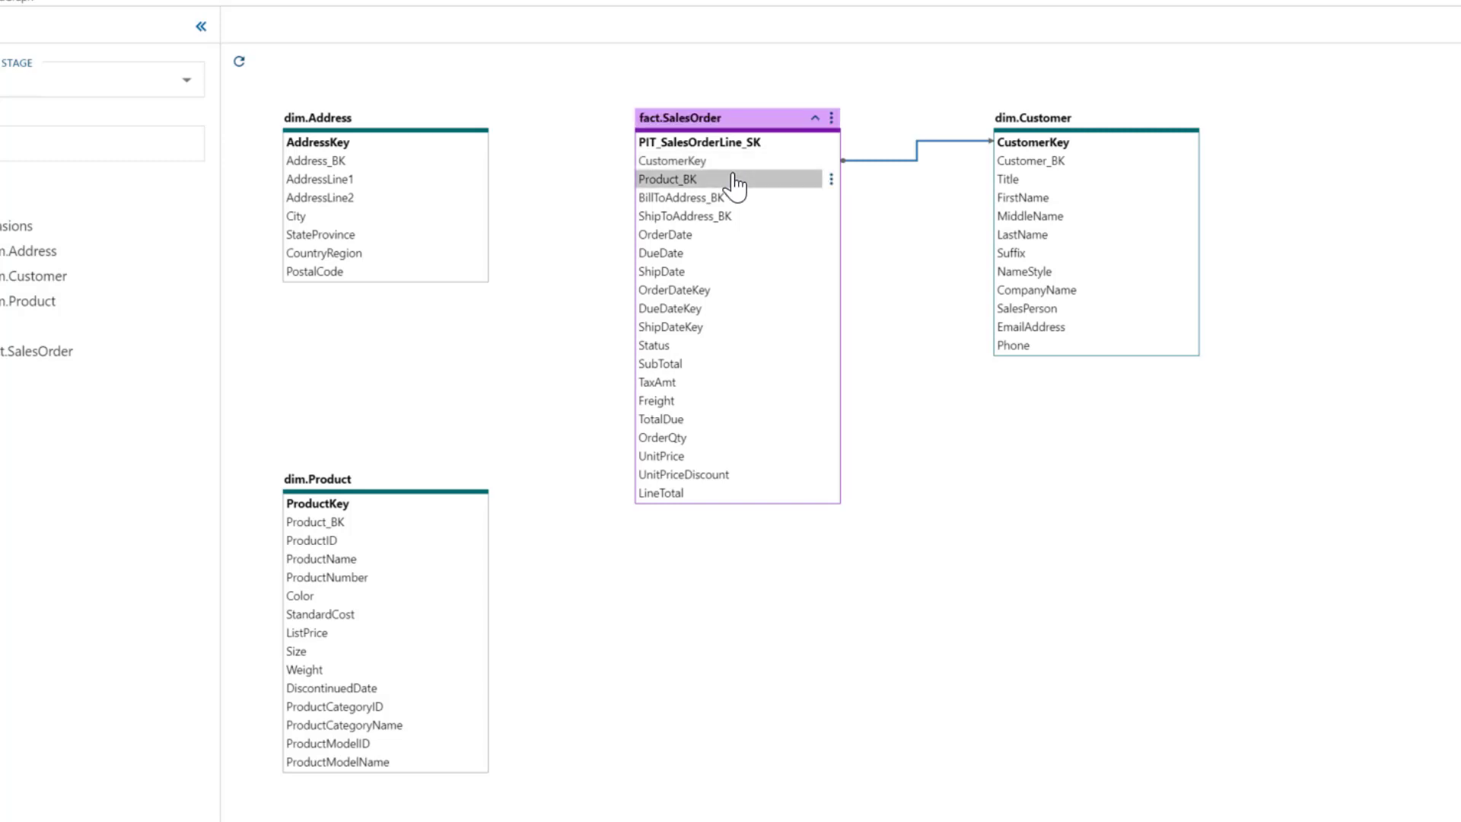
left_click(831, 180)
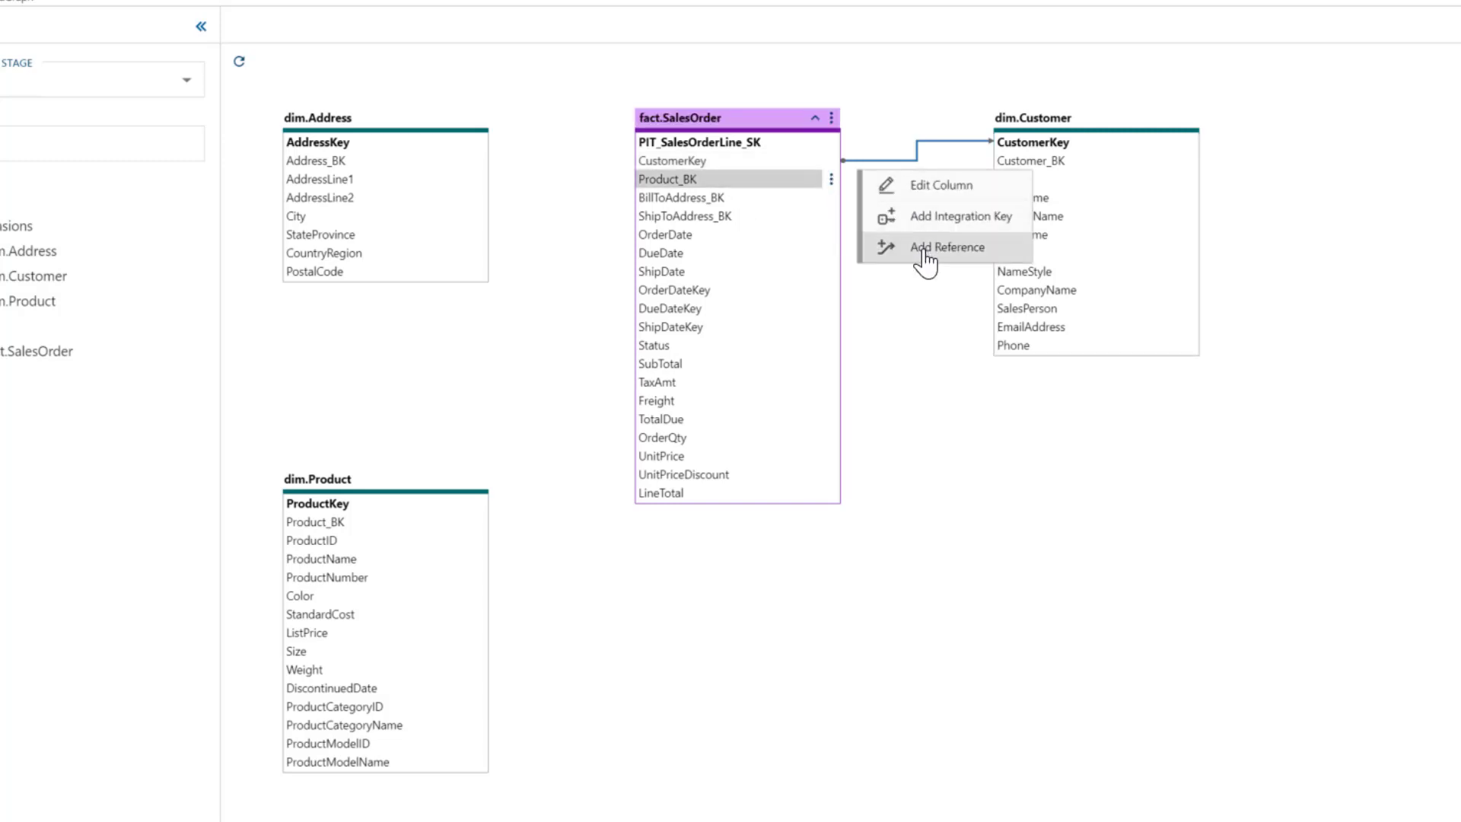
left_click(925, 248)
left_click(367, 566)
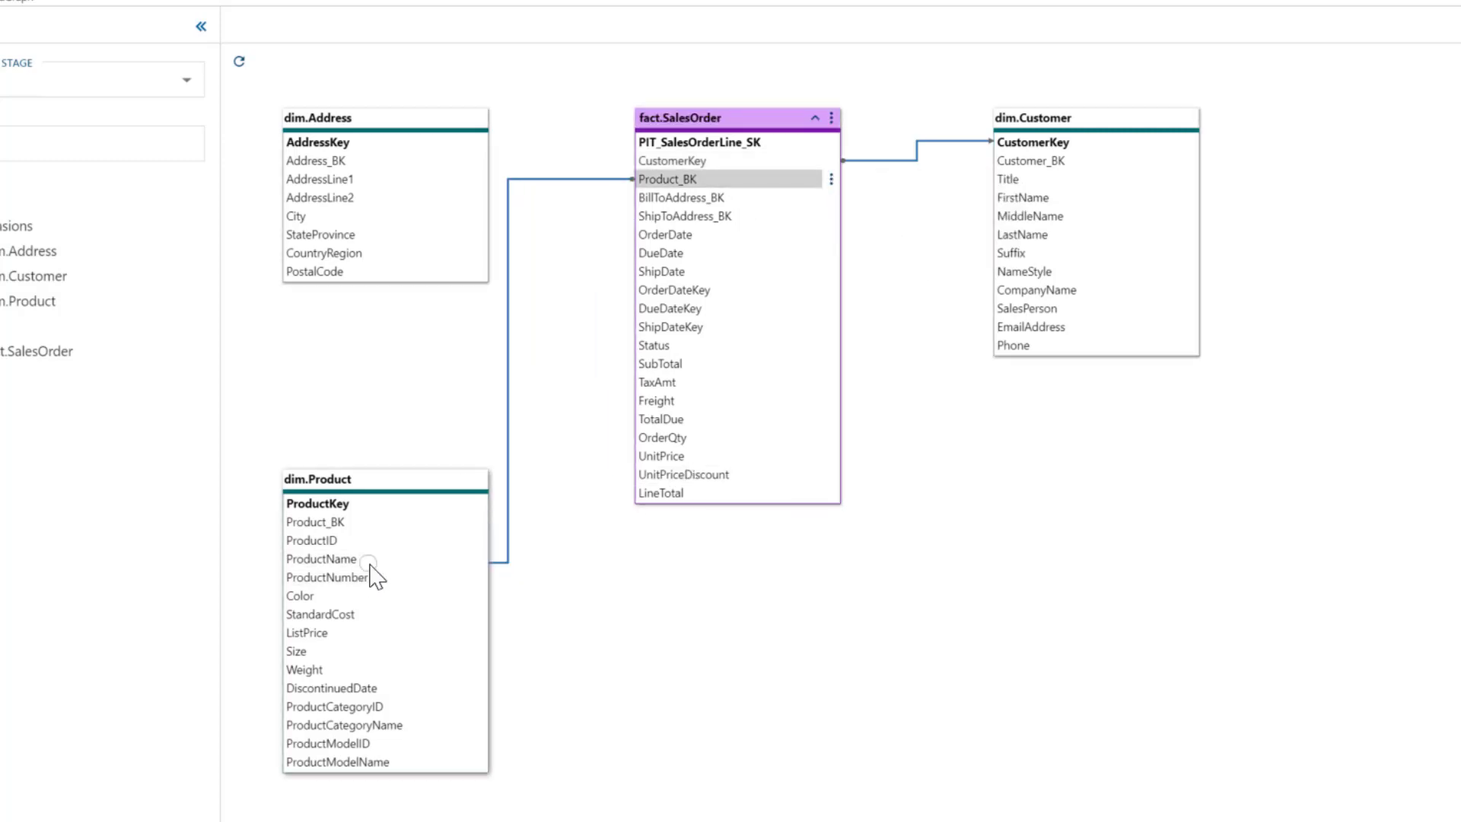
left_click(584, 576)
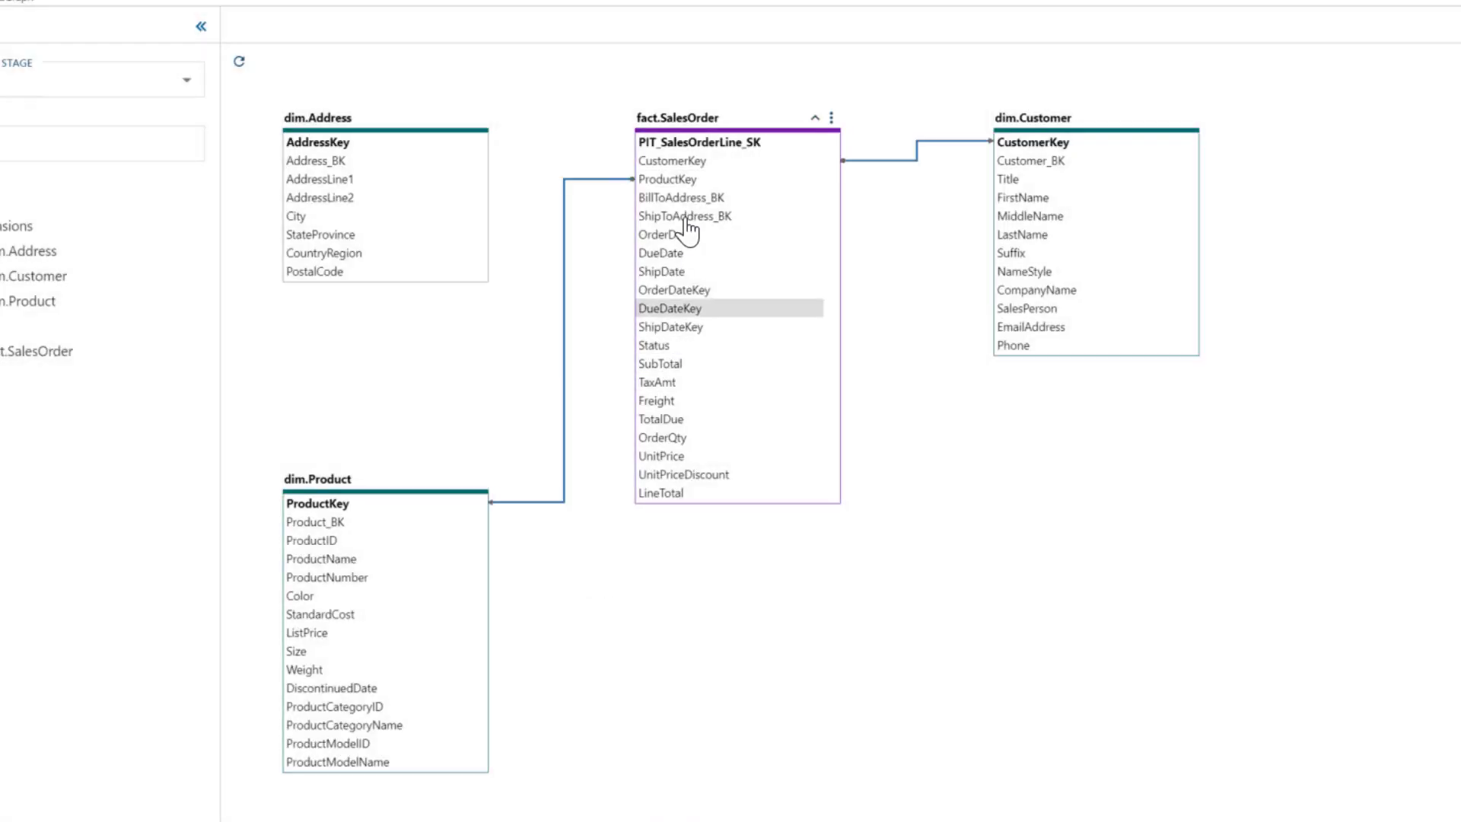
- Add a reference from BillToAddress_BK in fact.SalesOrder to dim.Address, accepting the column rename to AddressKey
left_click(831, 198)
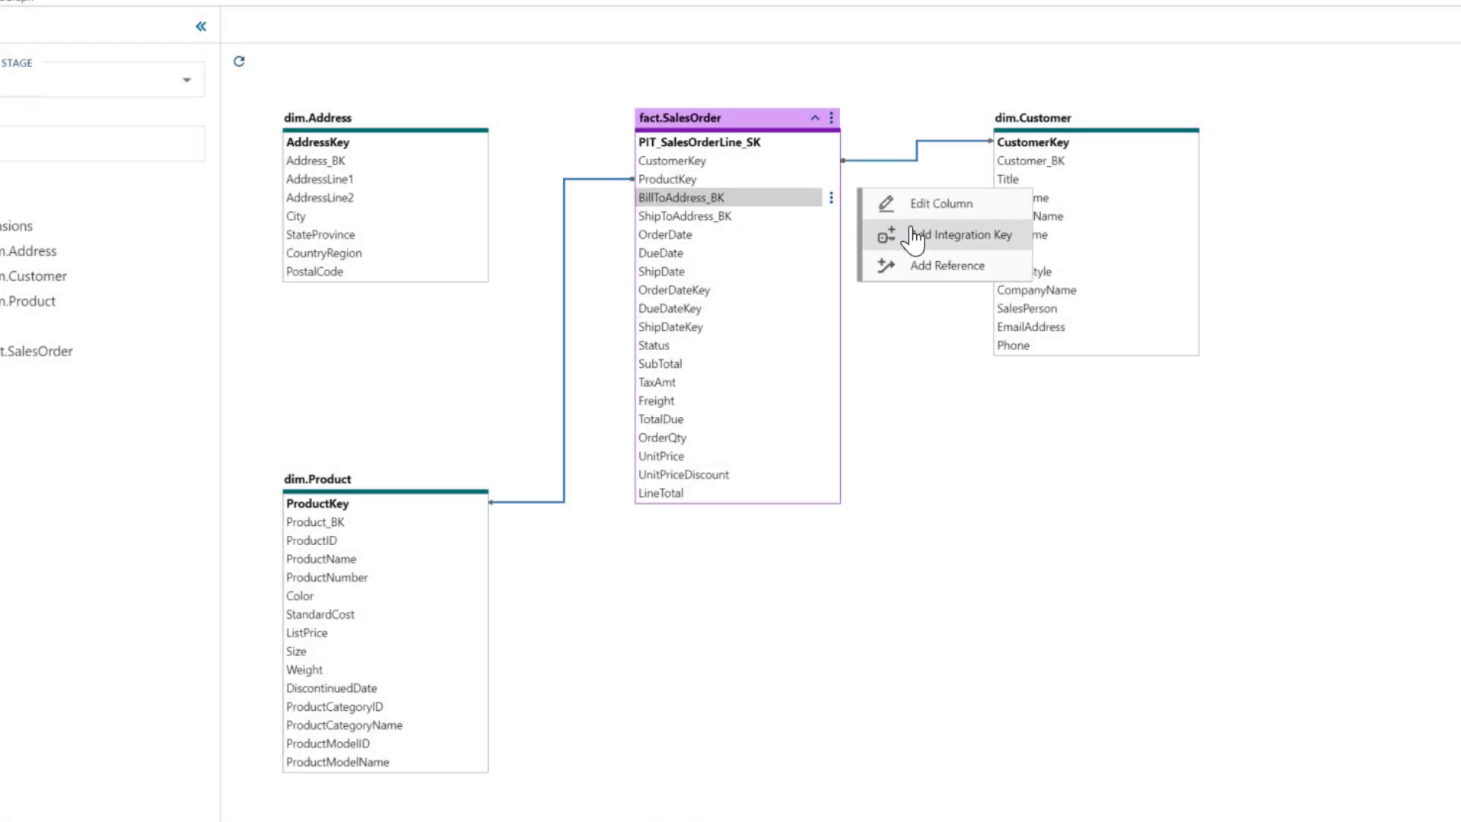
left_click(915, 268)
left_click_drag(882, 179, 372, 211)
left_click(573, 585)
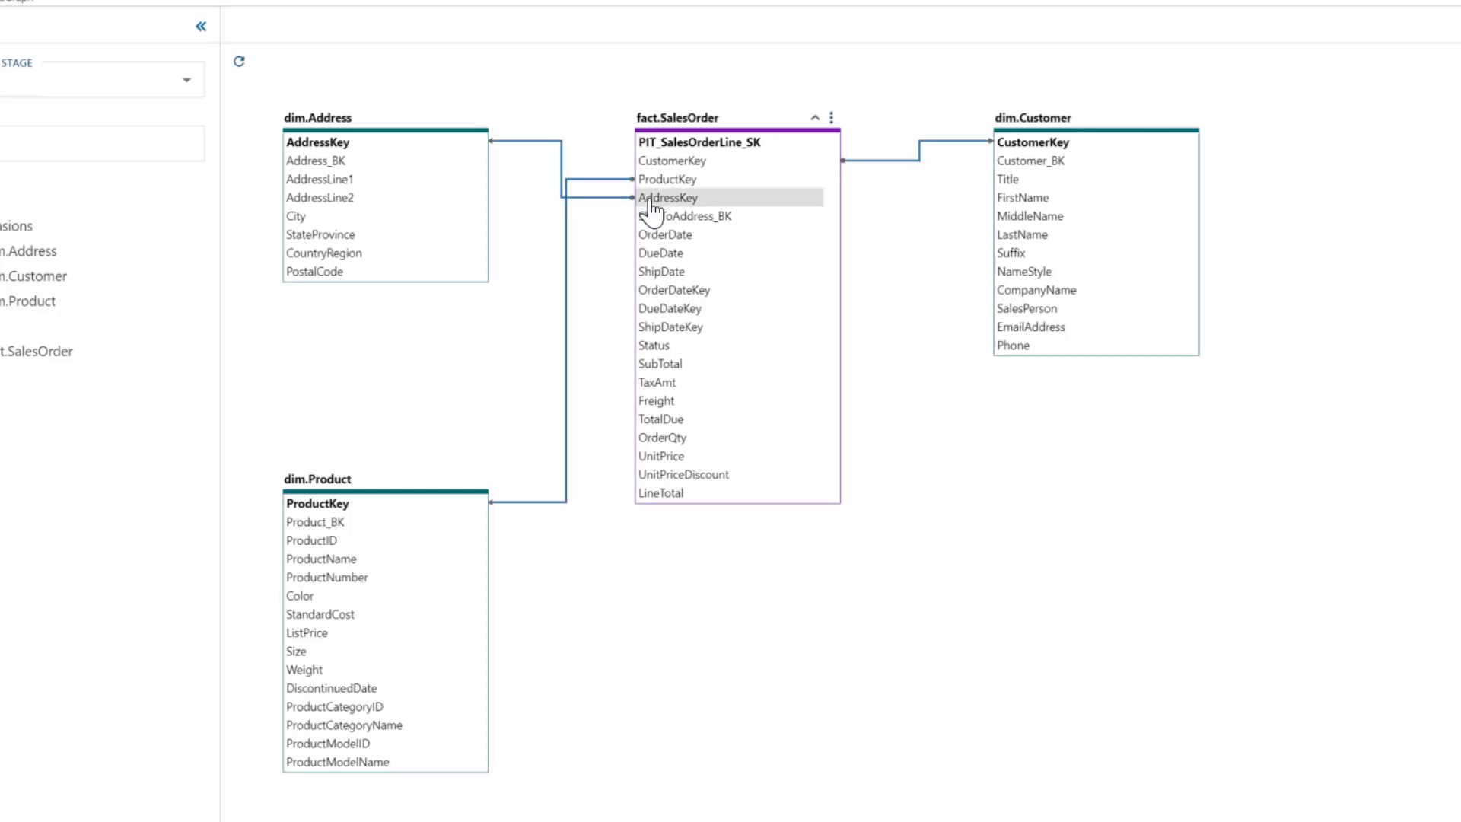
- Rename the new AddressKey column in fact.SalesOrder to BillToAddressKey and save it
left_click(831, 199)
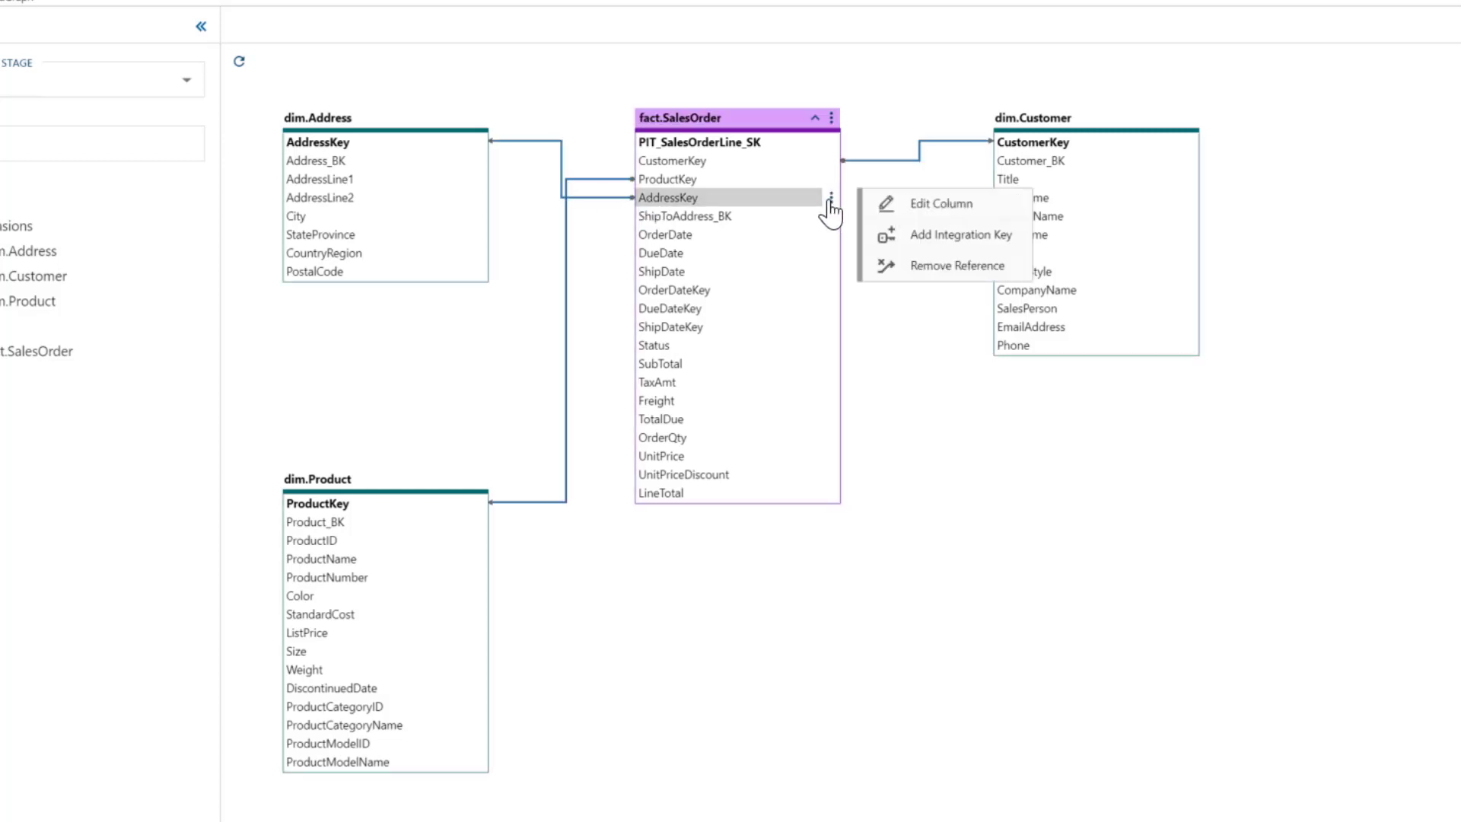
left_click(931, 207)
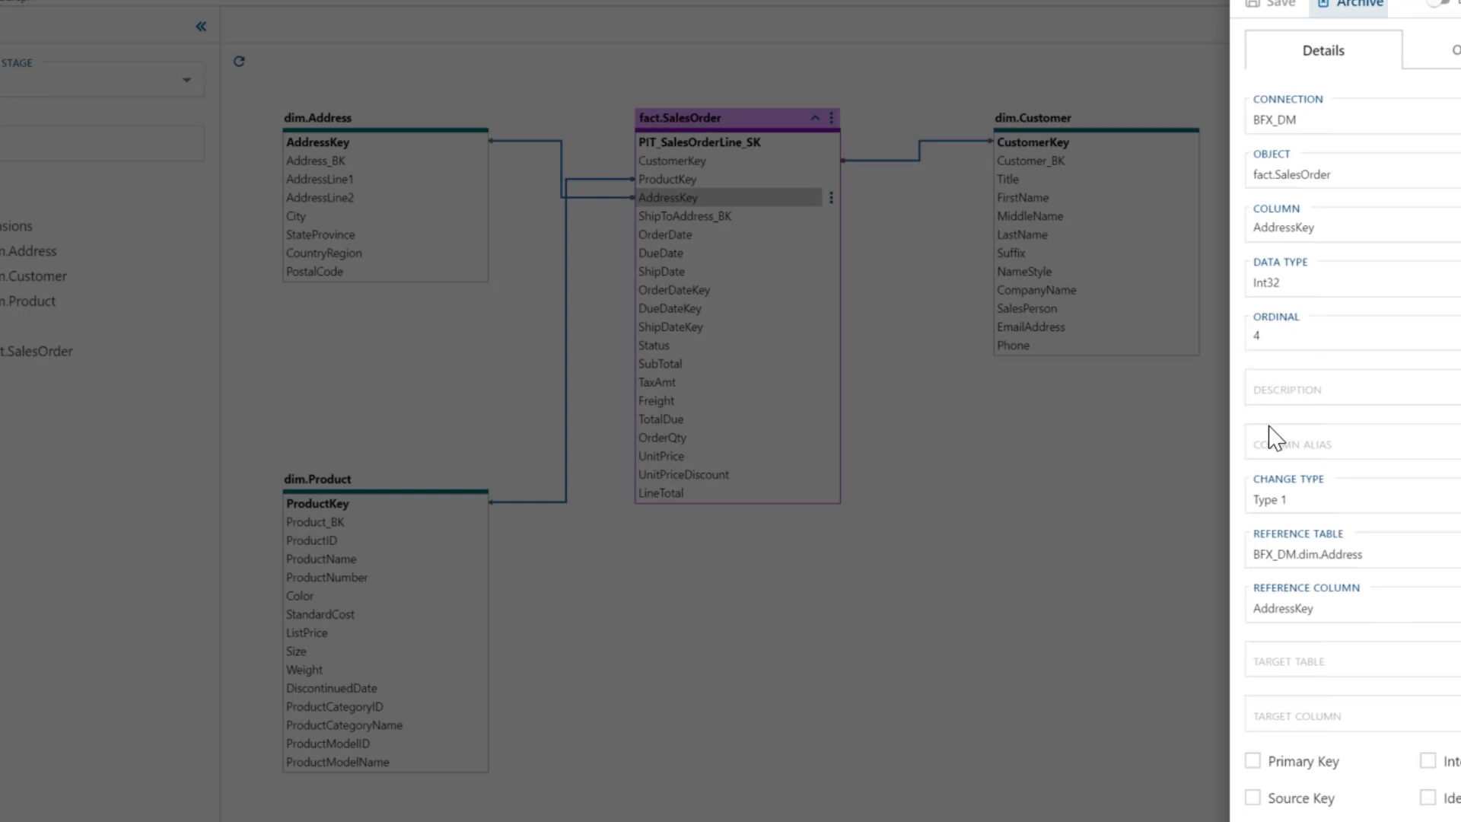
left_click(1259, 227)
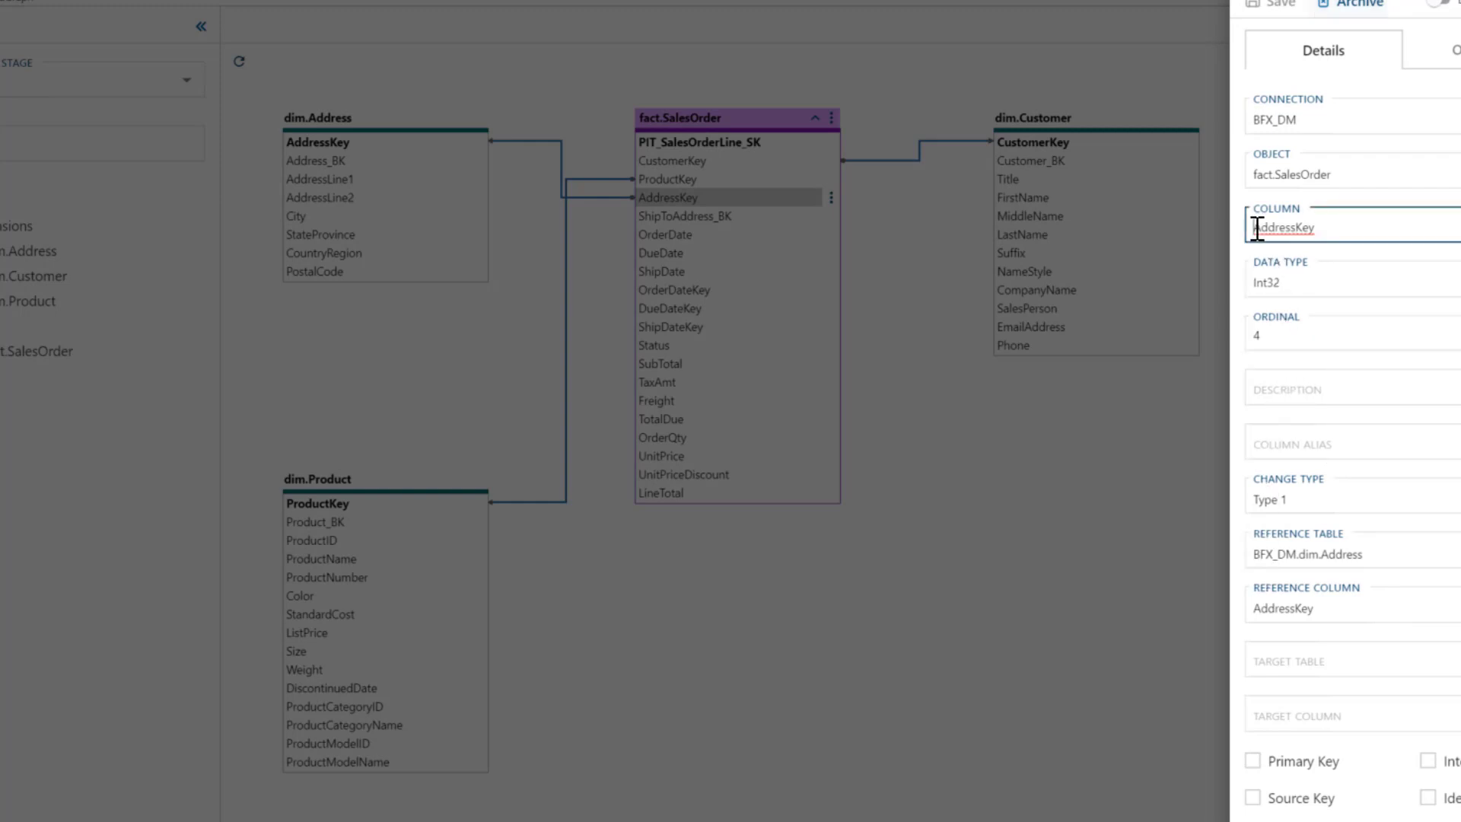
type("BillTo")
left_click(1278, 8)
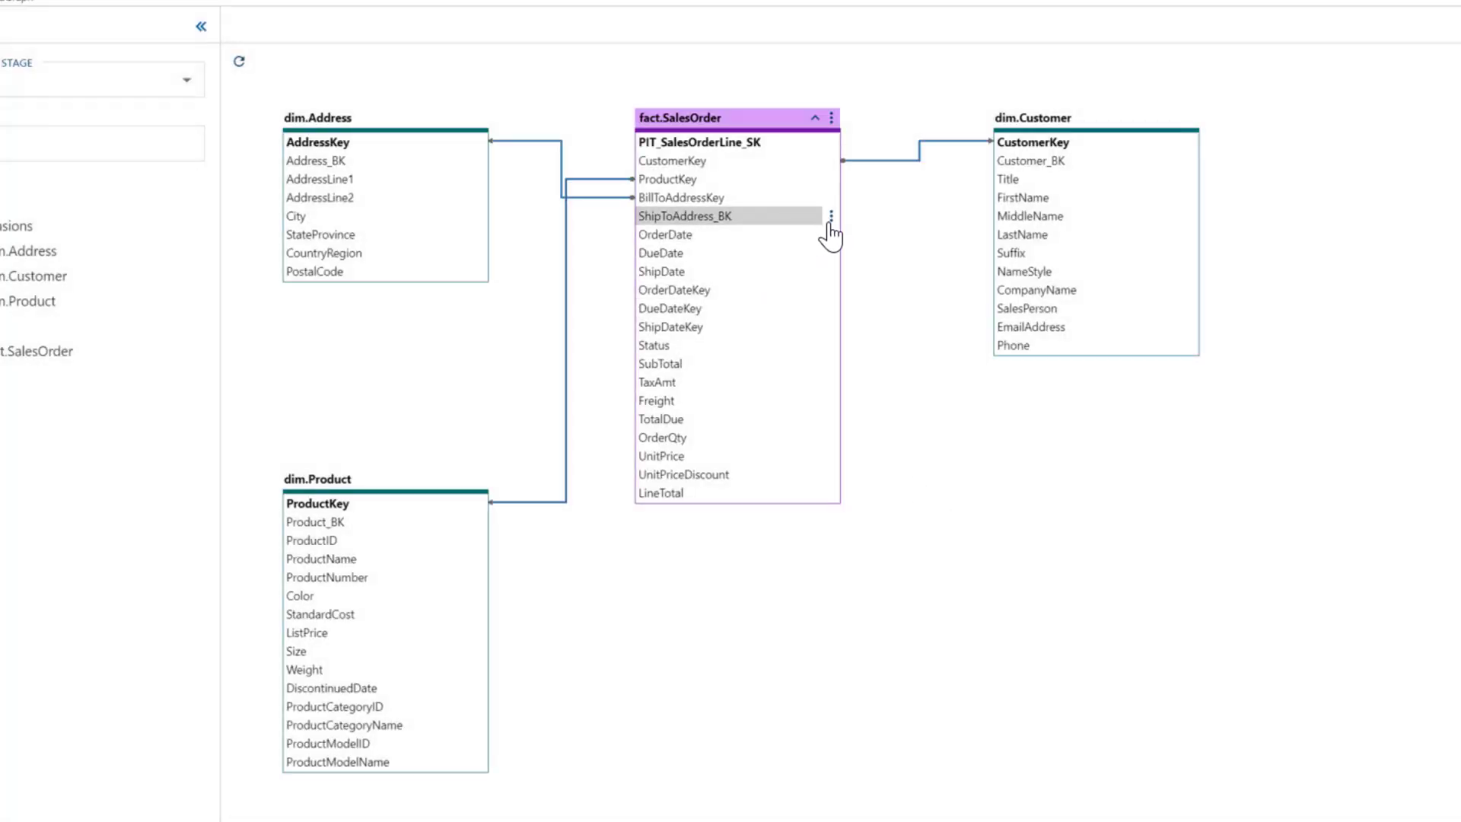
- Add a reference from ShipToAddress_BK in fact.SalesOrder to dim.Address, accepting the column rename to AddressKey
left_click(831, 217)
left_click(885, 284)
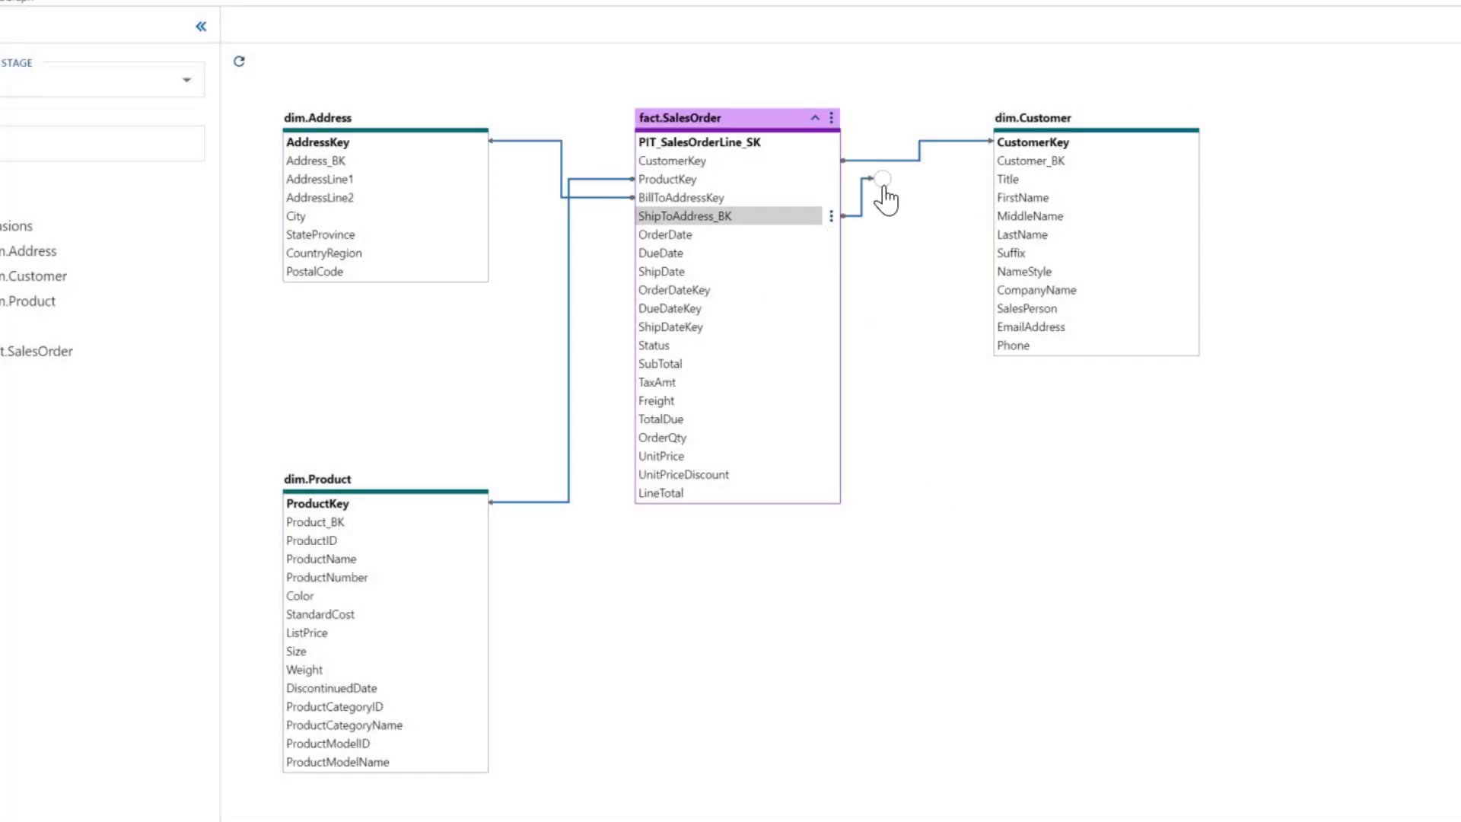
left_click(413, 165)
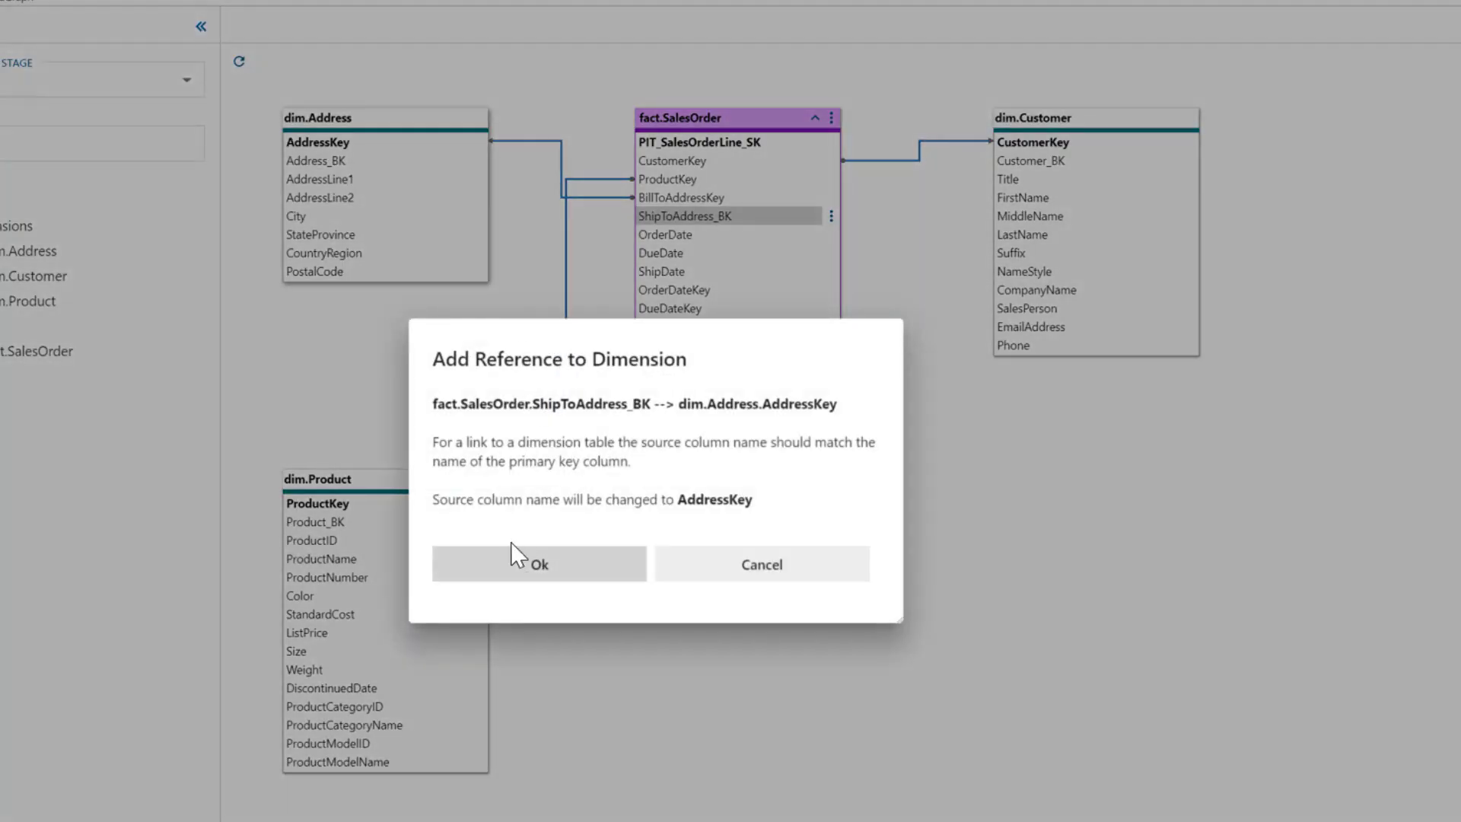
left_click(511, 572)
- Rename the remaining AddressKey column in fact.SalesOrder to ShipToAddressKey and save it
left_click(660, 217)
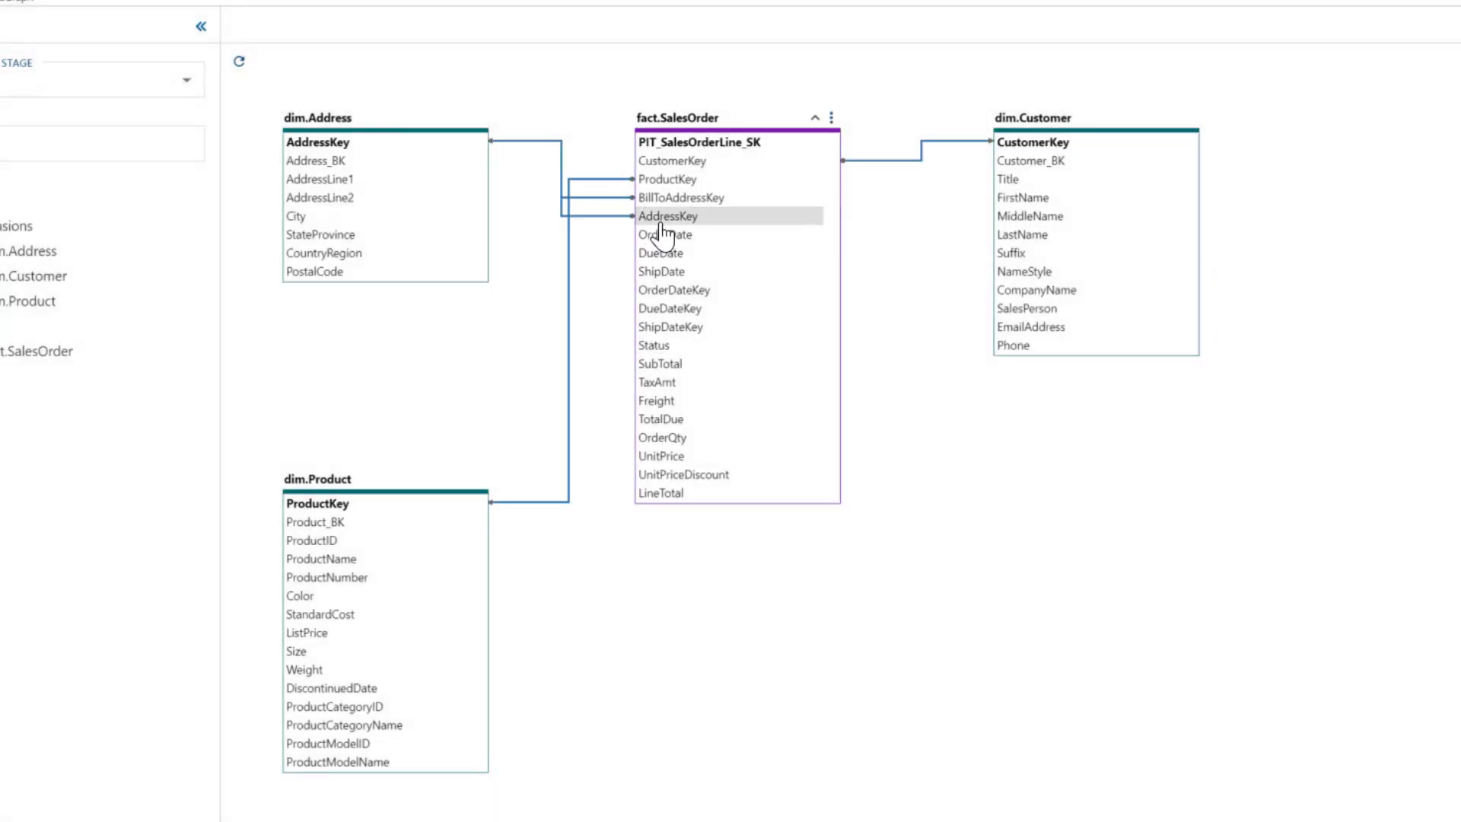
left_click(831, 218)
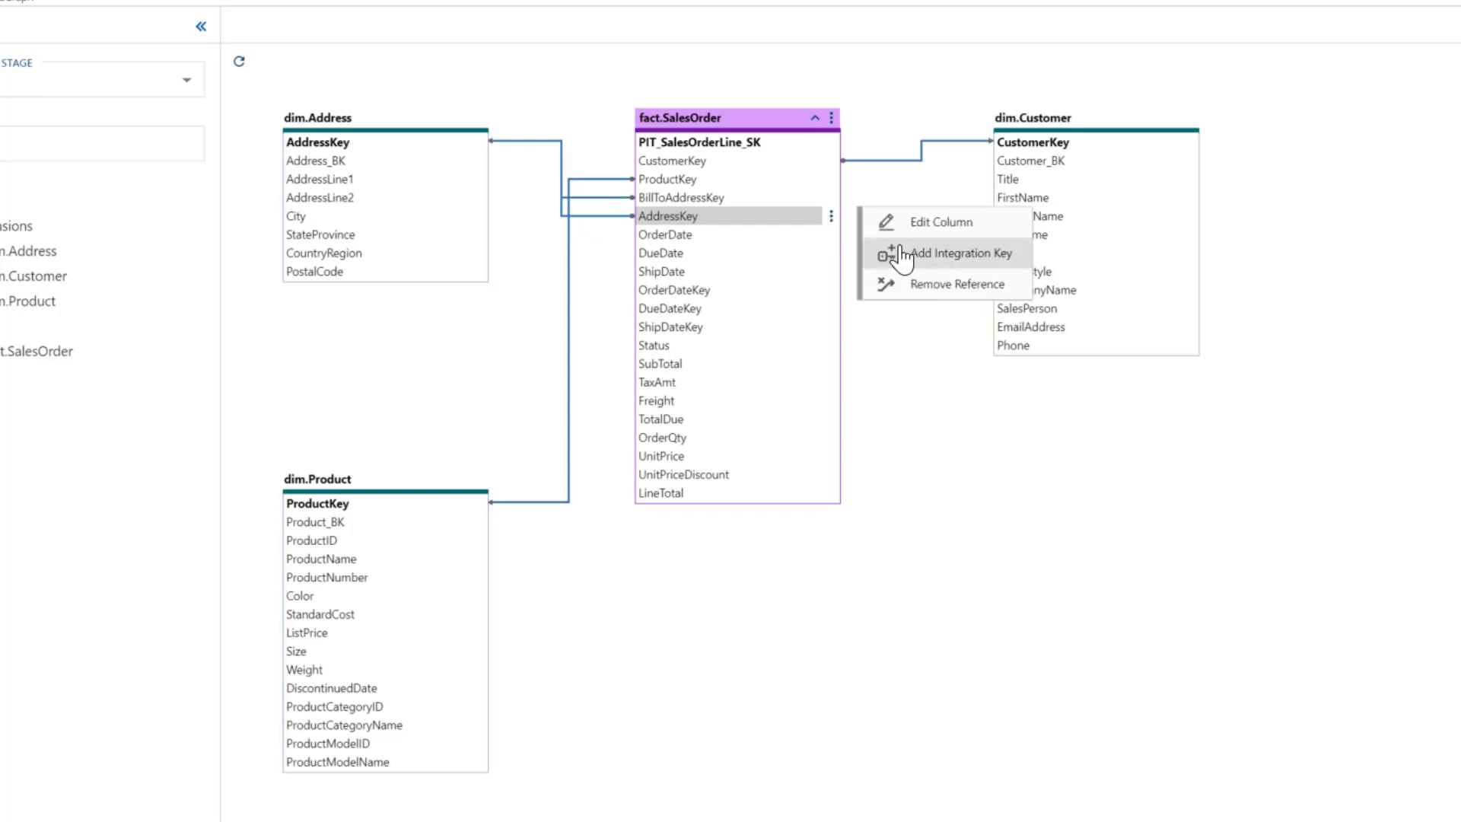
left_click(922, 223)
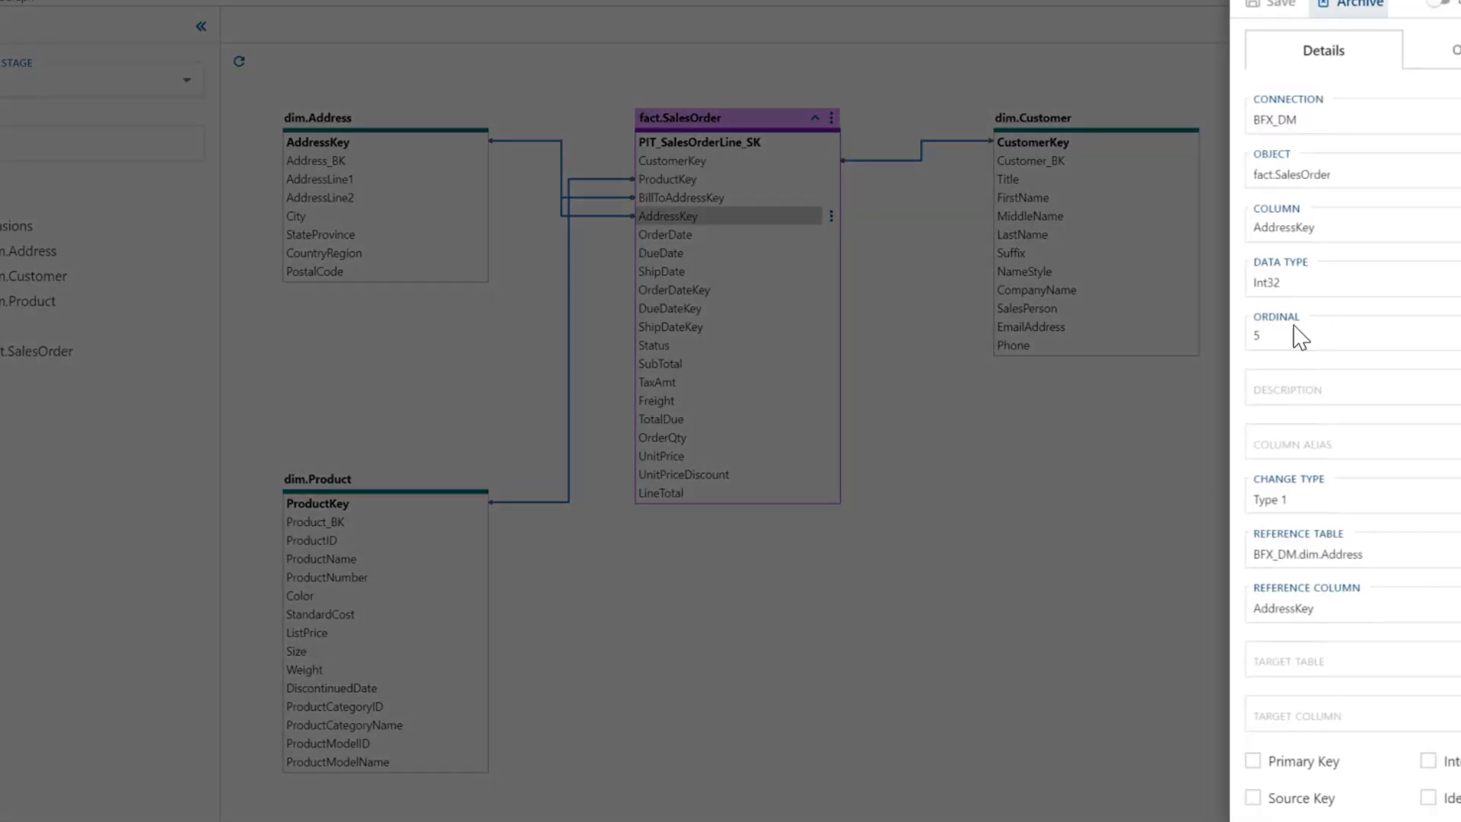
left_click(1258, 226)
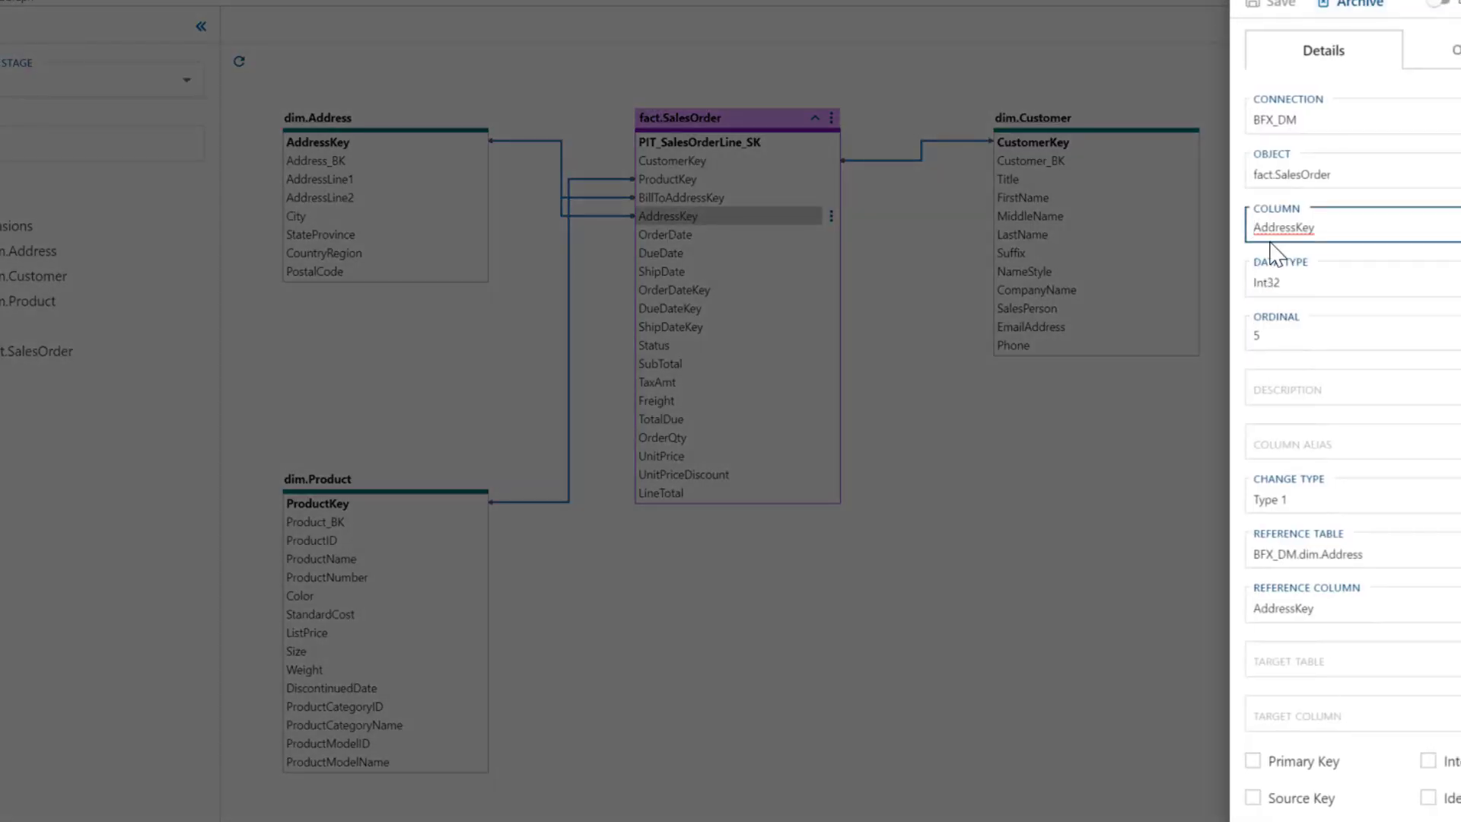
type("ShipTo")
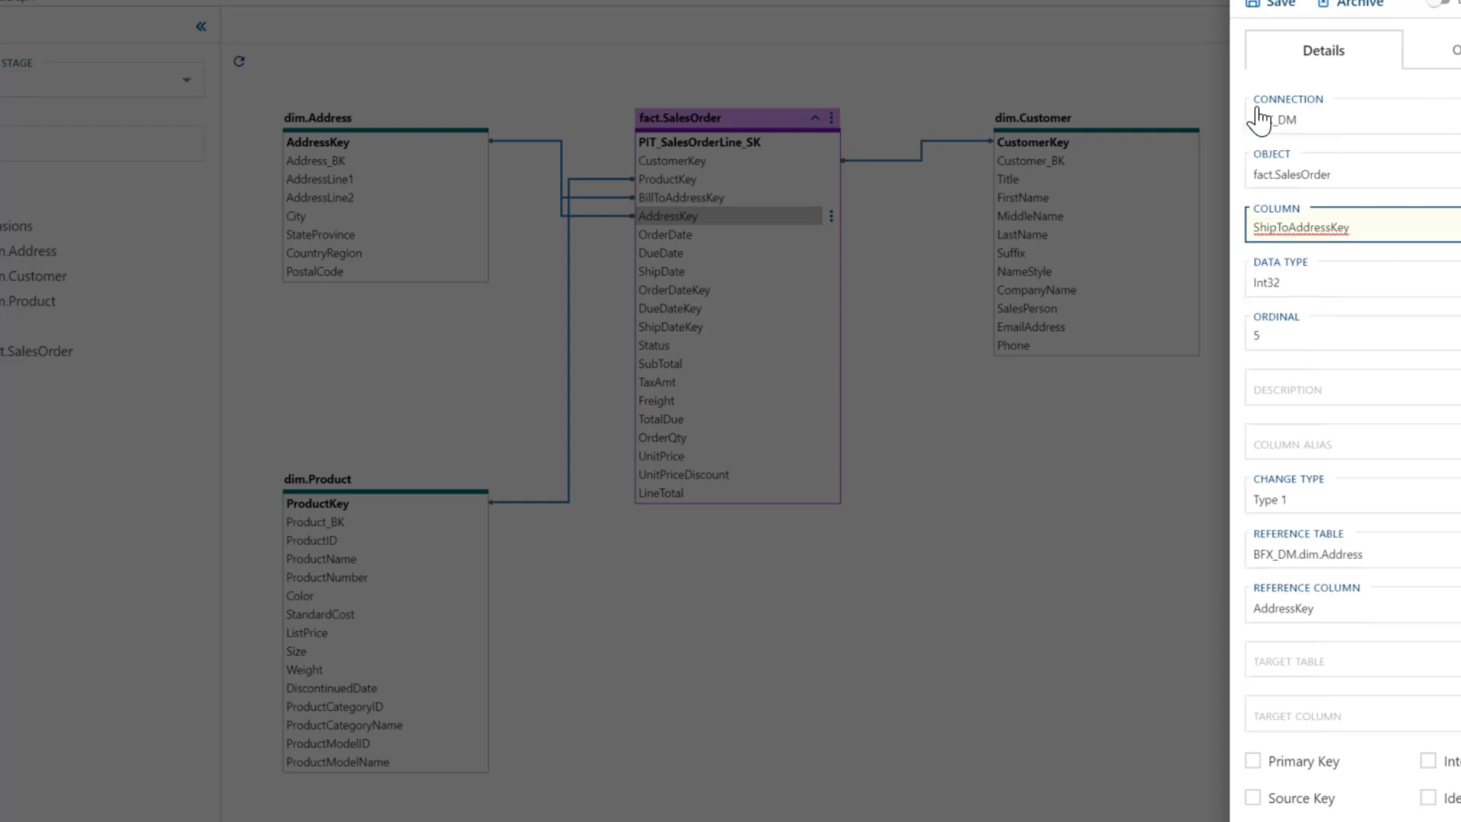
left_click(1267, 6)
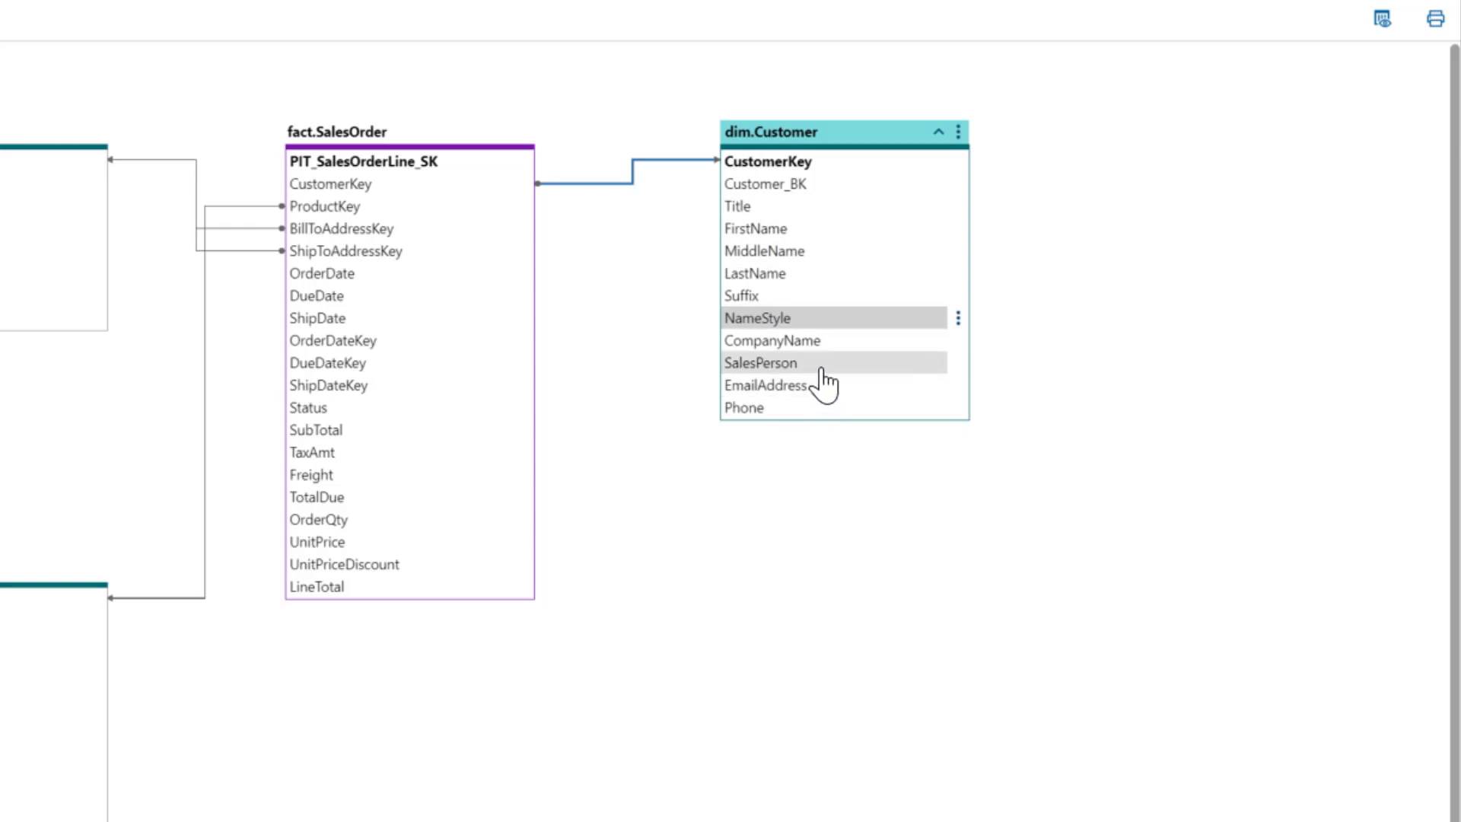
- Bulk edit the CompanyName, SalesPerson, EmailAddress and Phone columns of dim.Customer, setting their change type to Type 2
left_click(778, 368, "ctrl")
left_click(782, 389, "ctrl")
left_click(781, 408, "ctrl")
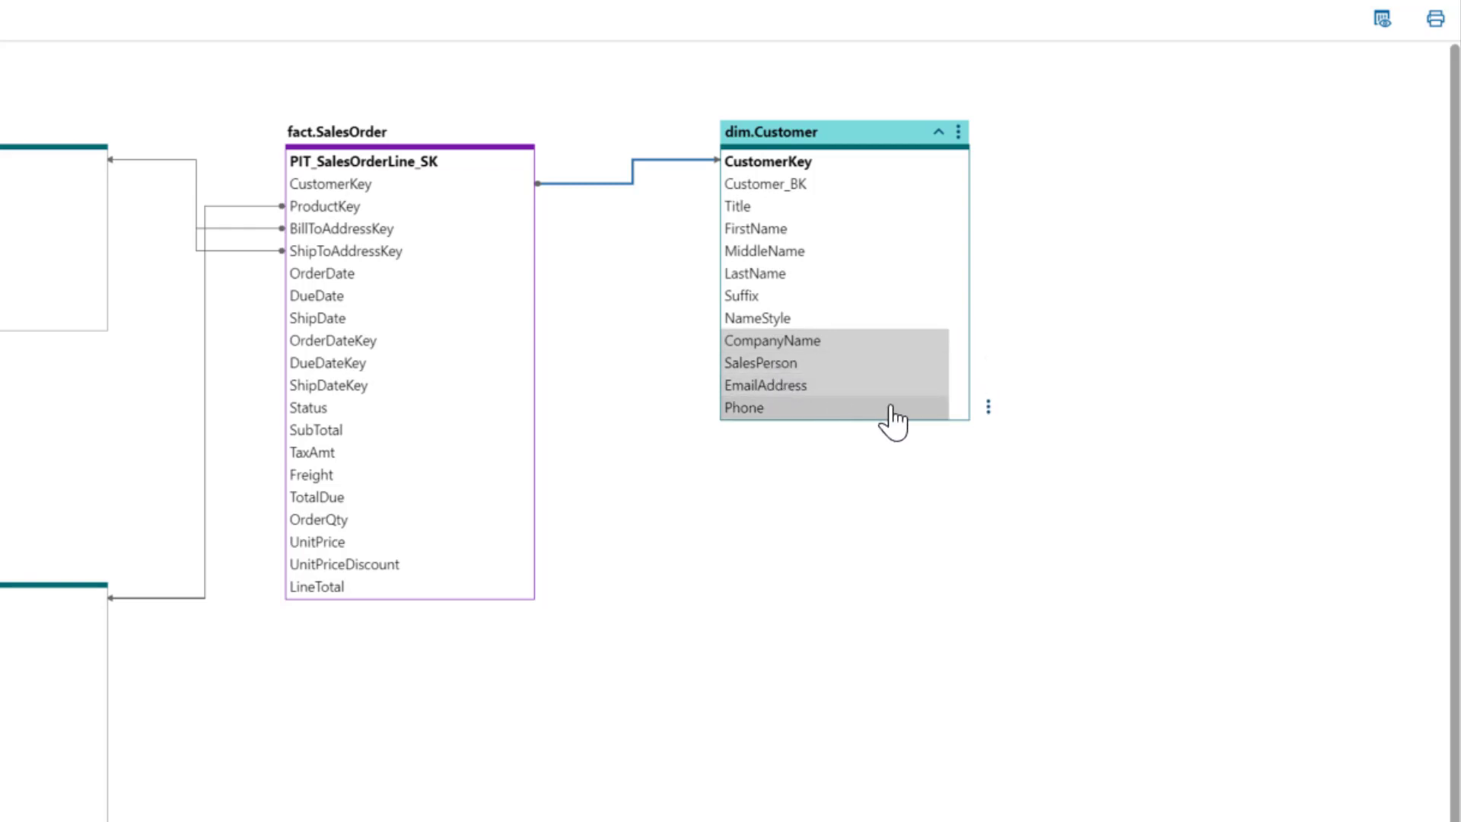
left_click(989, 407)
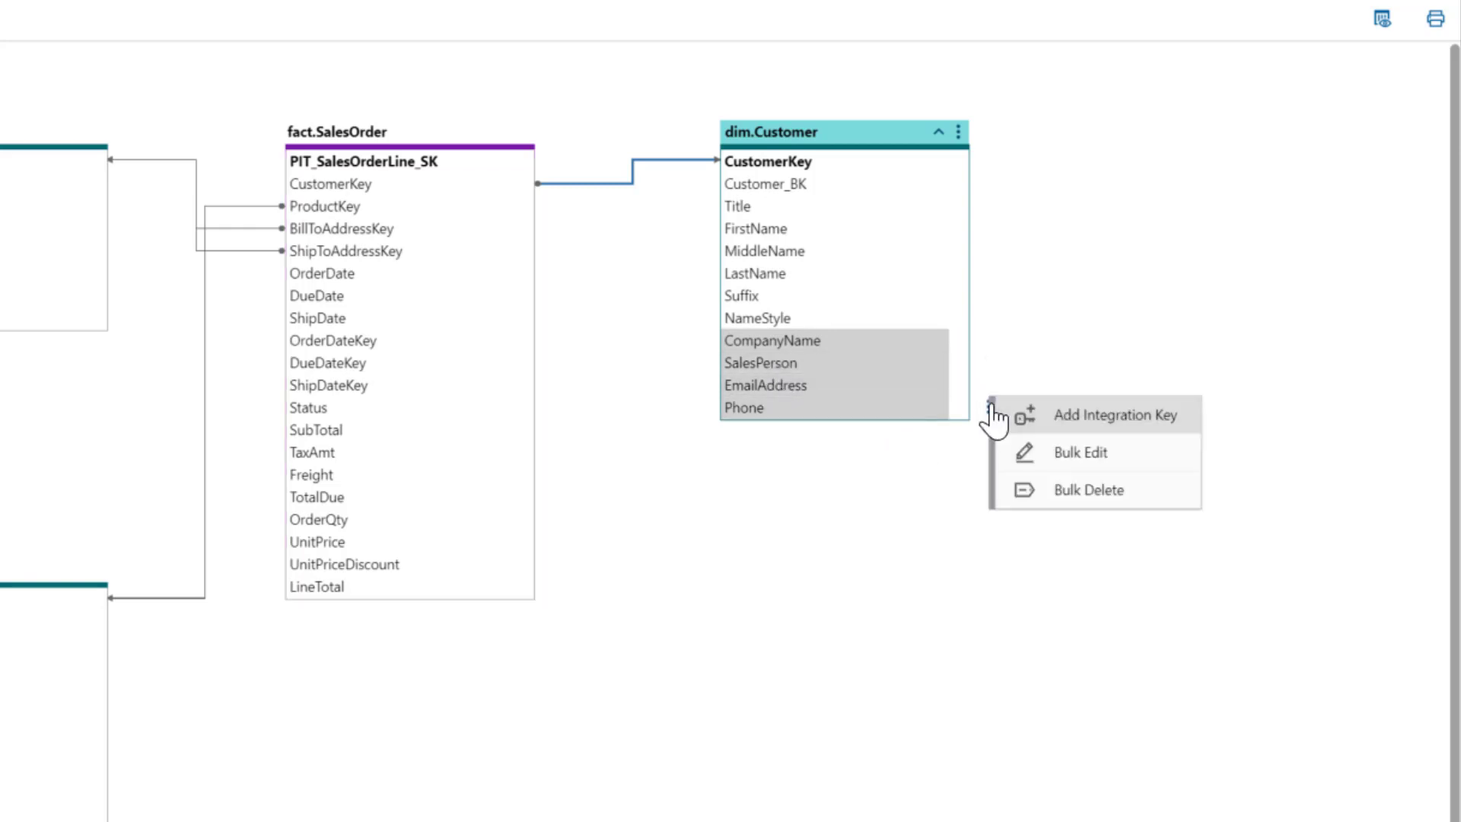
left_click(1065, 452)
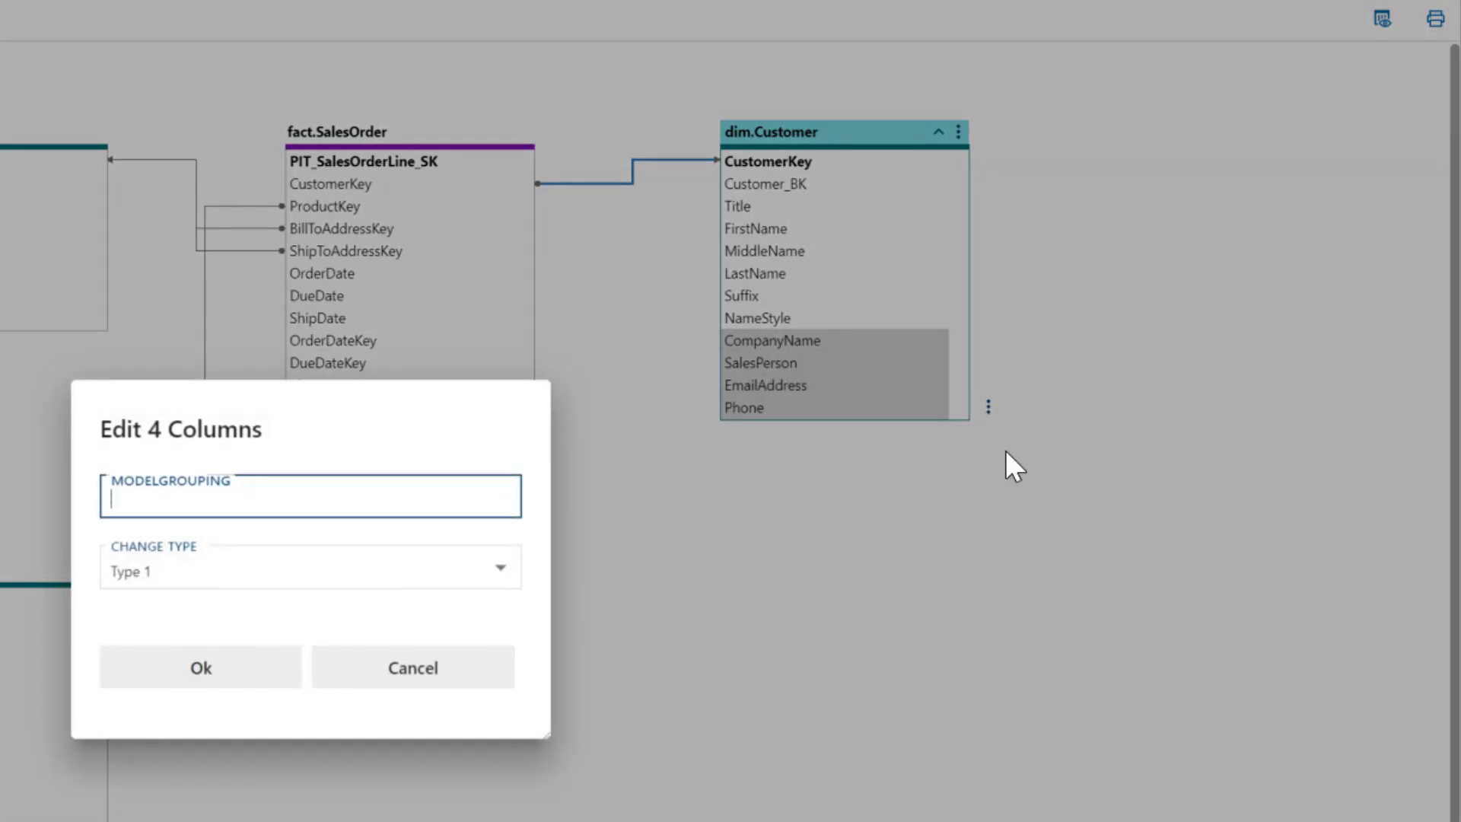
left_click(502, 576)
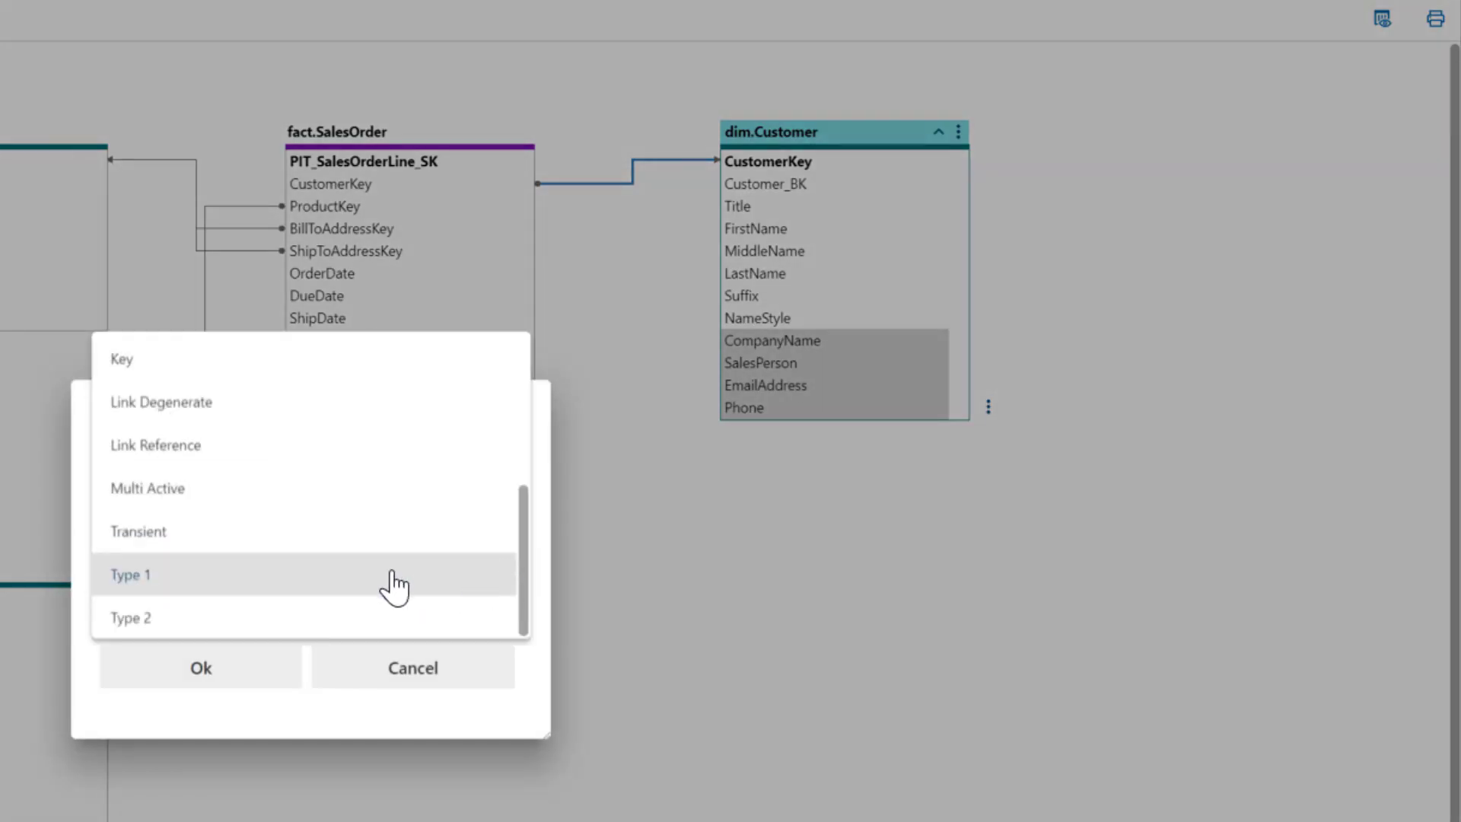
left_click(327, 621)
left_click(201, 668)
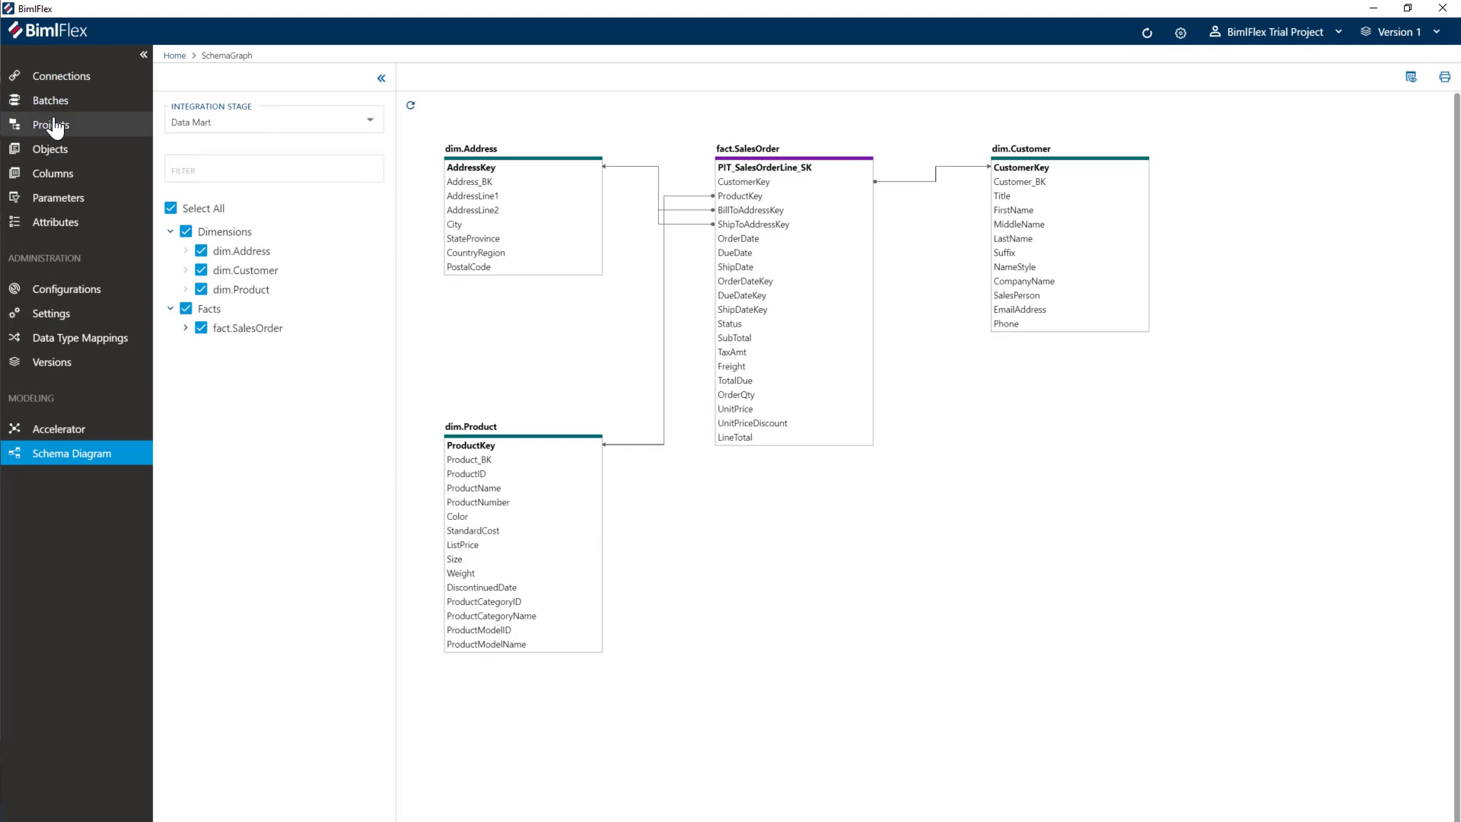
- Review the objects in the LOAD_BFX_DM project and open dim.Customer
left_click(53, 125)
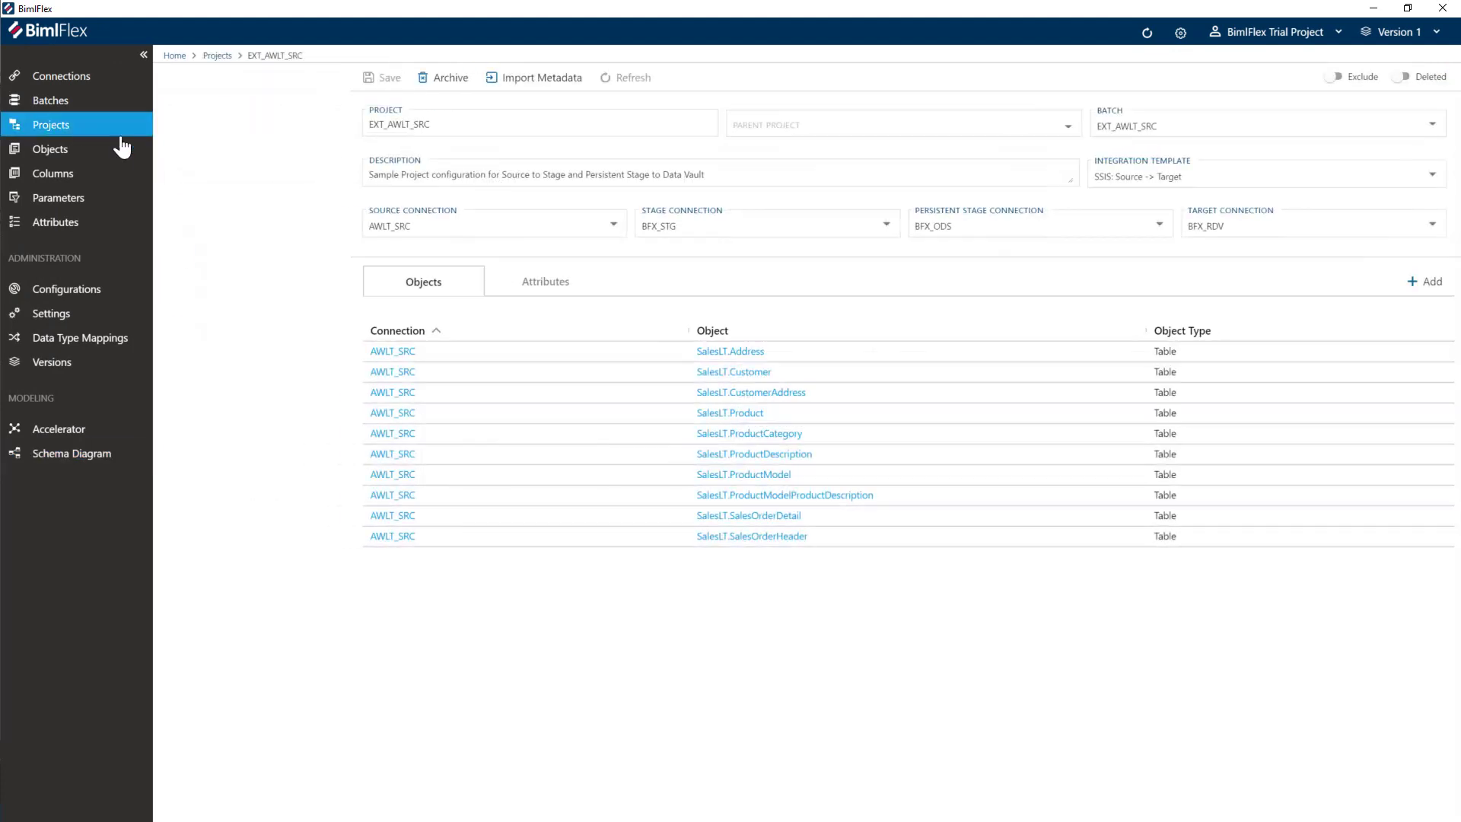
left_click(249, 154)
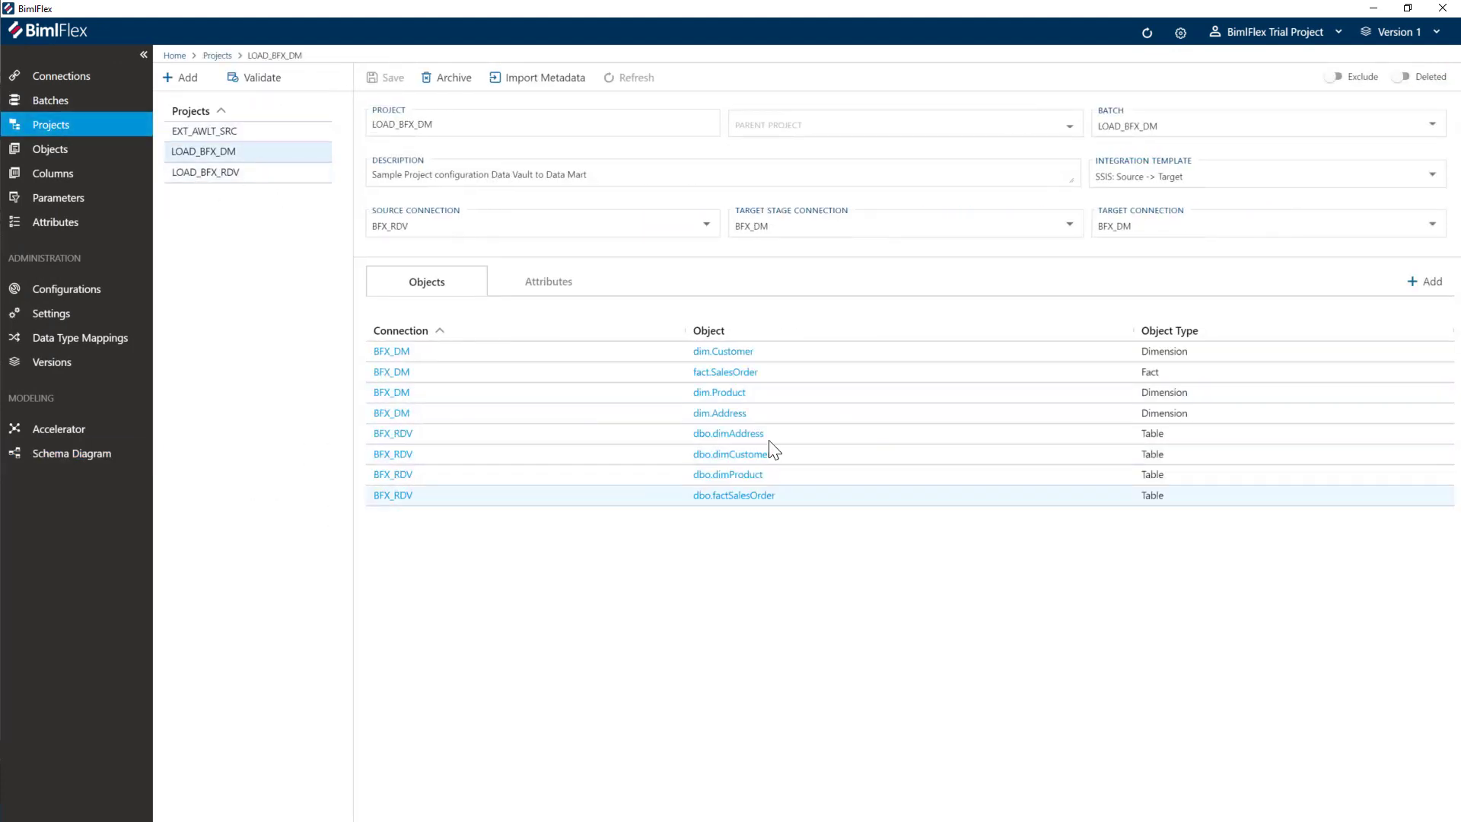
left_click(738, 352)
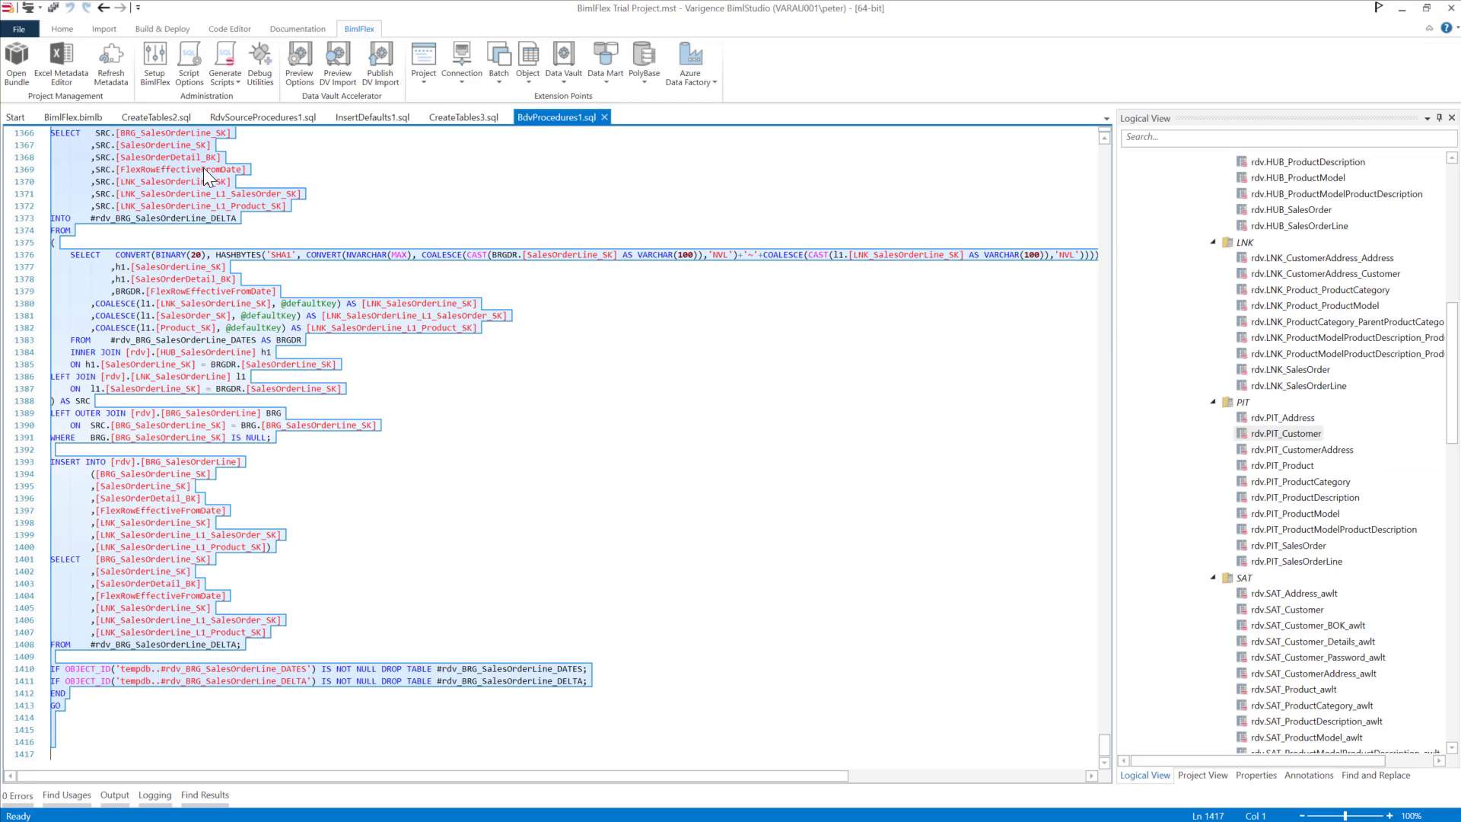
- Refresh the metadata in BimlStudio and collapse the connections, databases and schemas in the logical view to show the tables
left_click(112, 65)
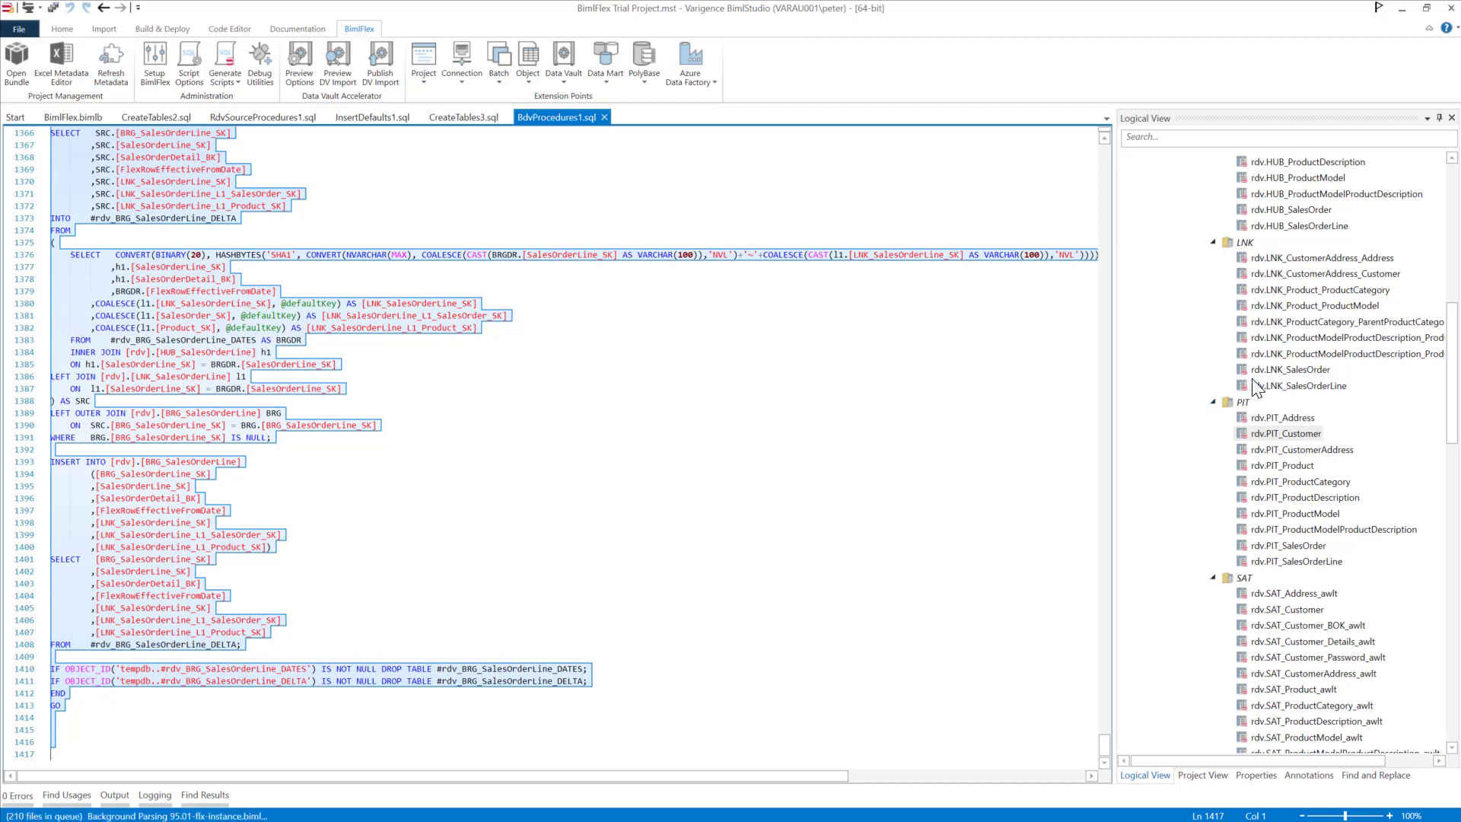
left_click_drag(1450, 346, 1454, 190)
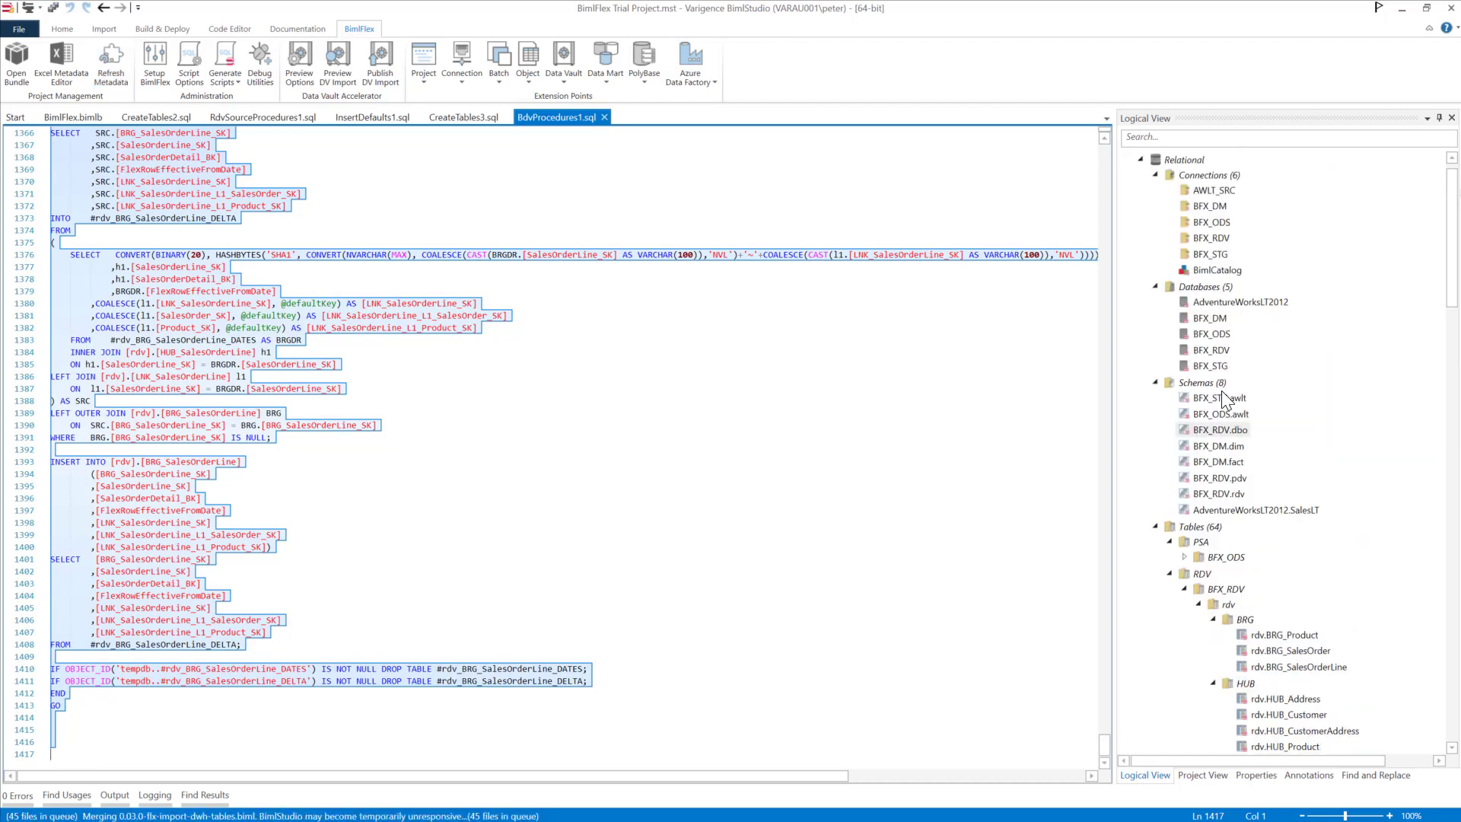
left_click(1155, 174)
left_click(1155, 191)
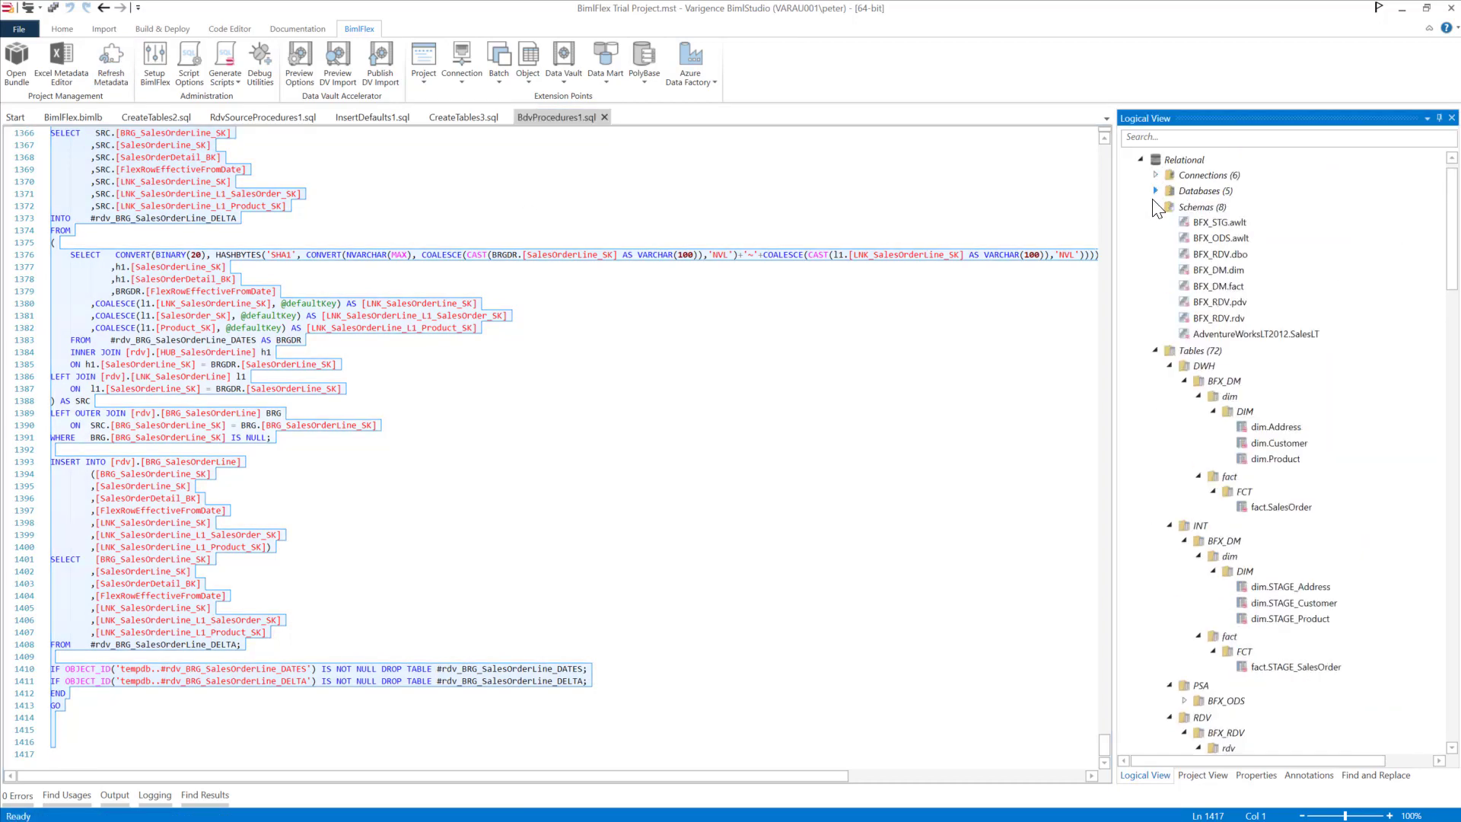
left_click(1155, 207)
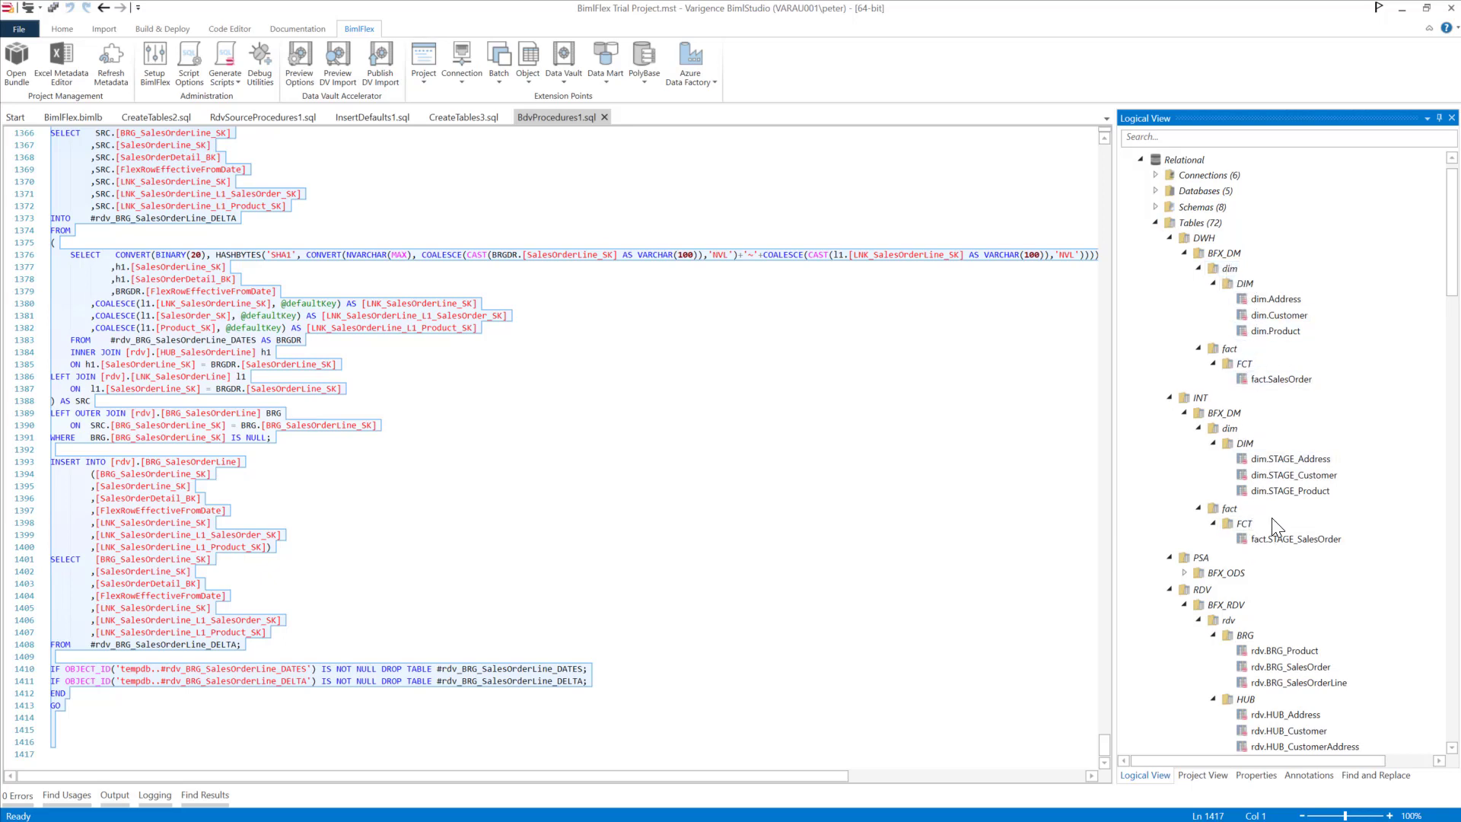
- Examine the data mart staging tables and the LOAD_BFX_DM packages in the logical view, collapsing the unrelated groups
left_click(1243, 463)
left_click(1169, 589)
left_click(1169, 557)
scroll(1166, 350, "down", 8)
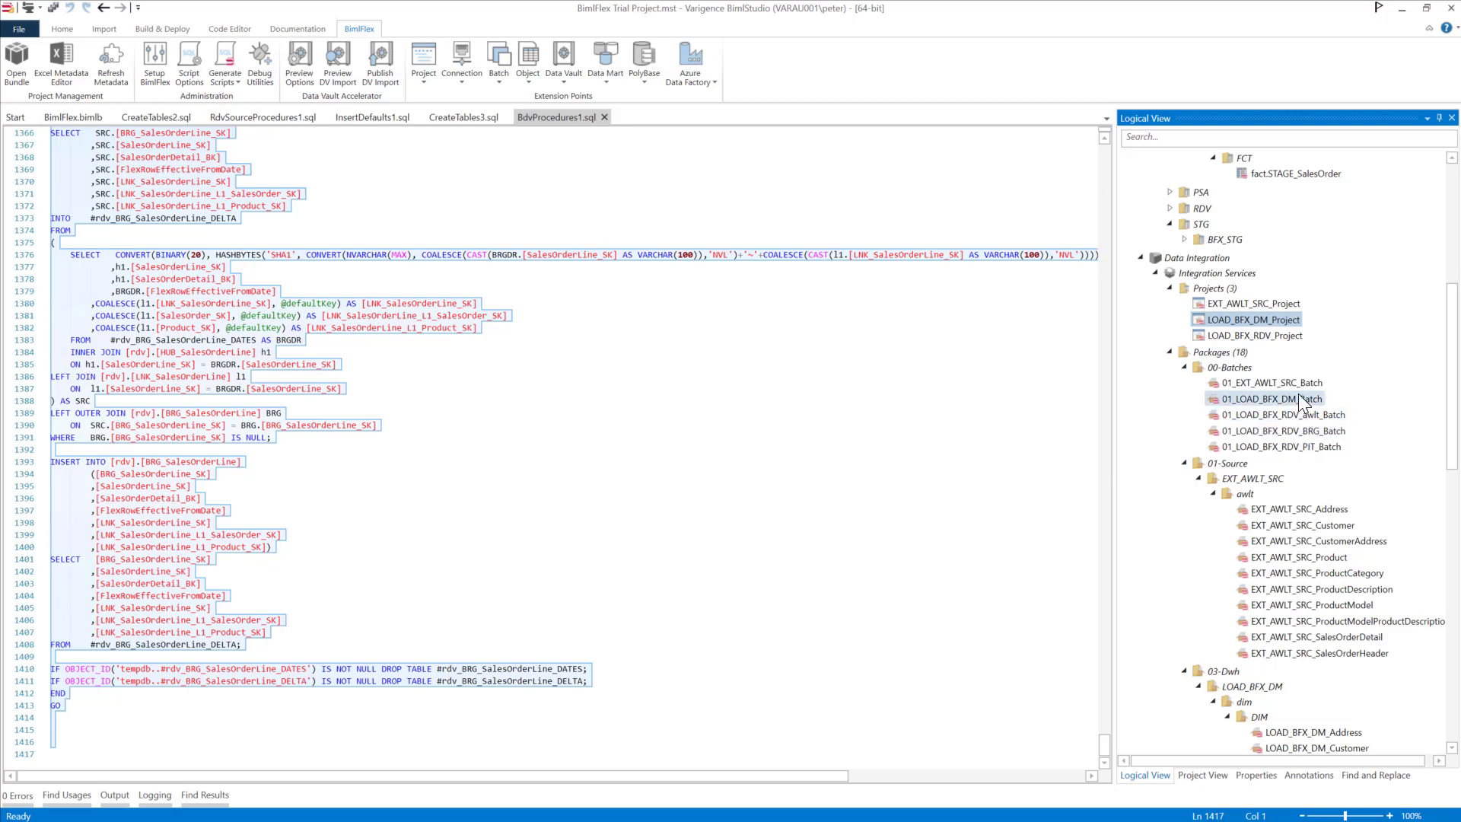
left_click(1184, 462)
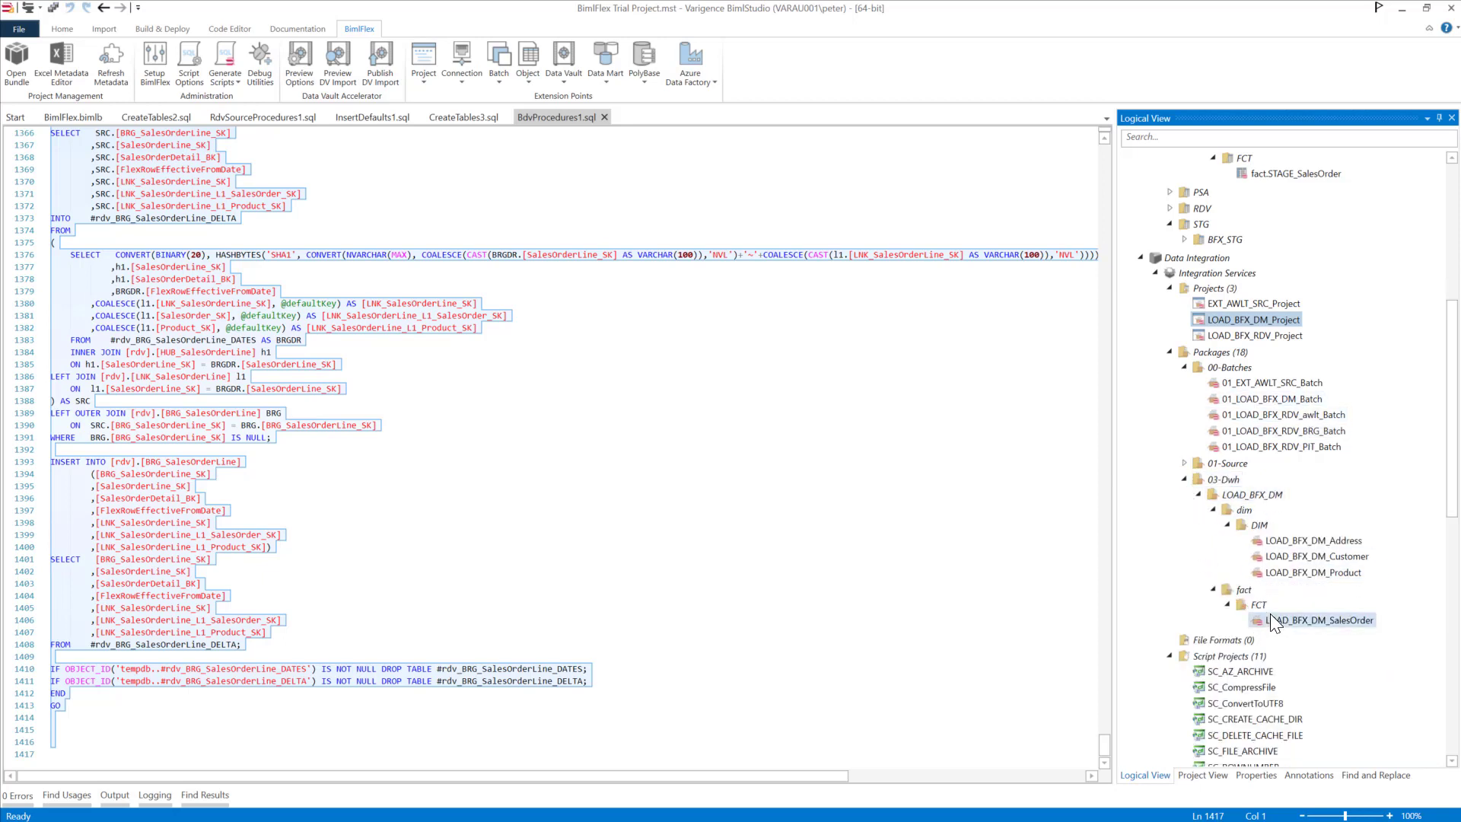
left_click(1170, 657)
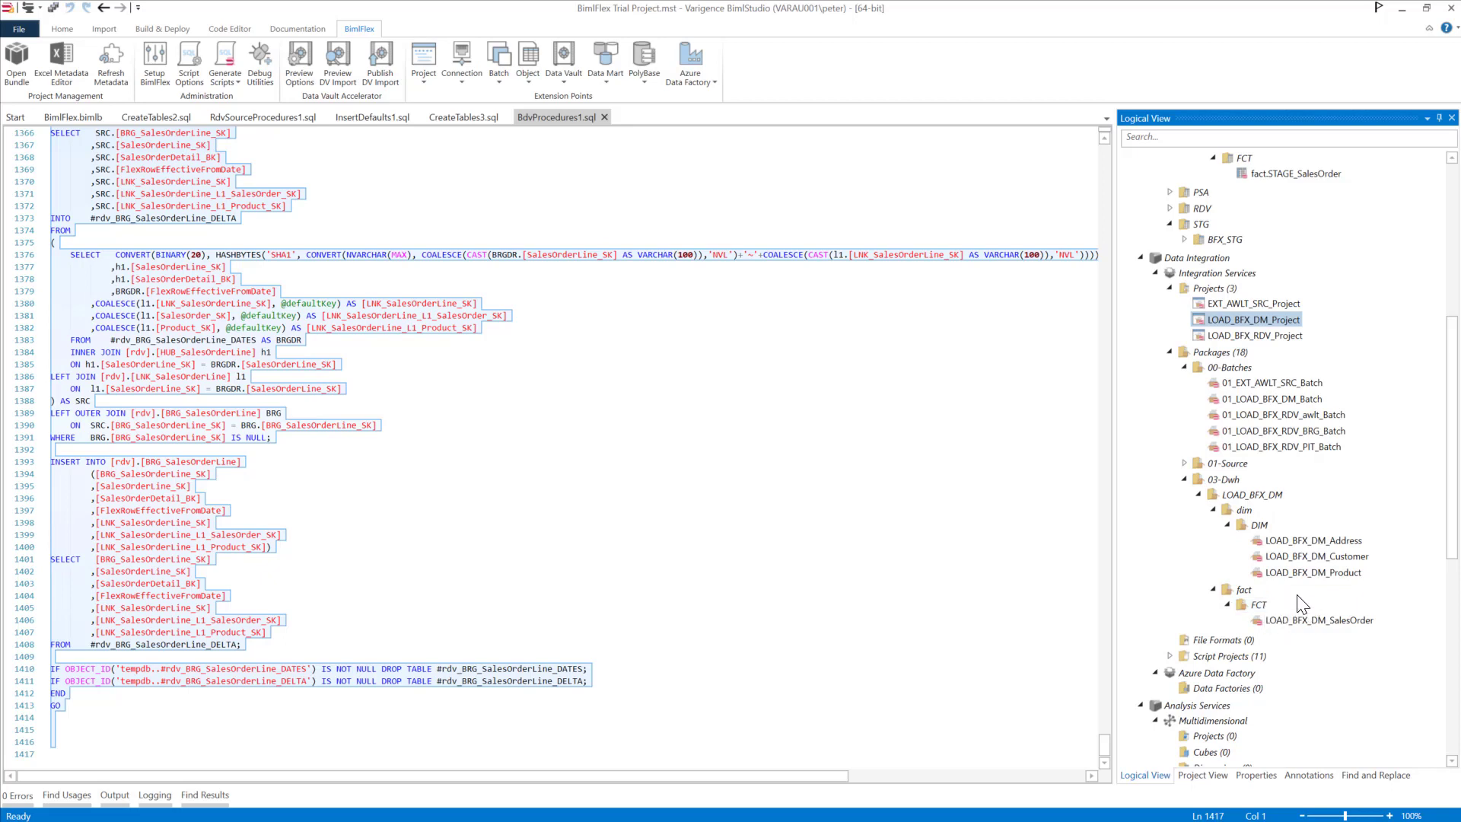
- Generate the create tables script, paste it into a new query in SQL Server Management Studio and execute it
left_click(223, 74)
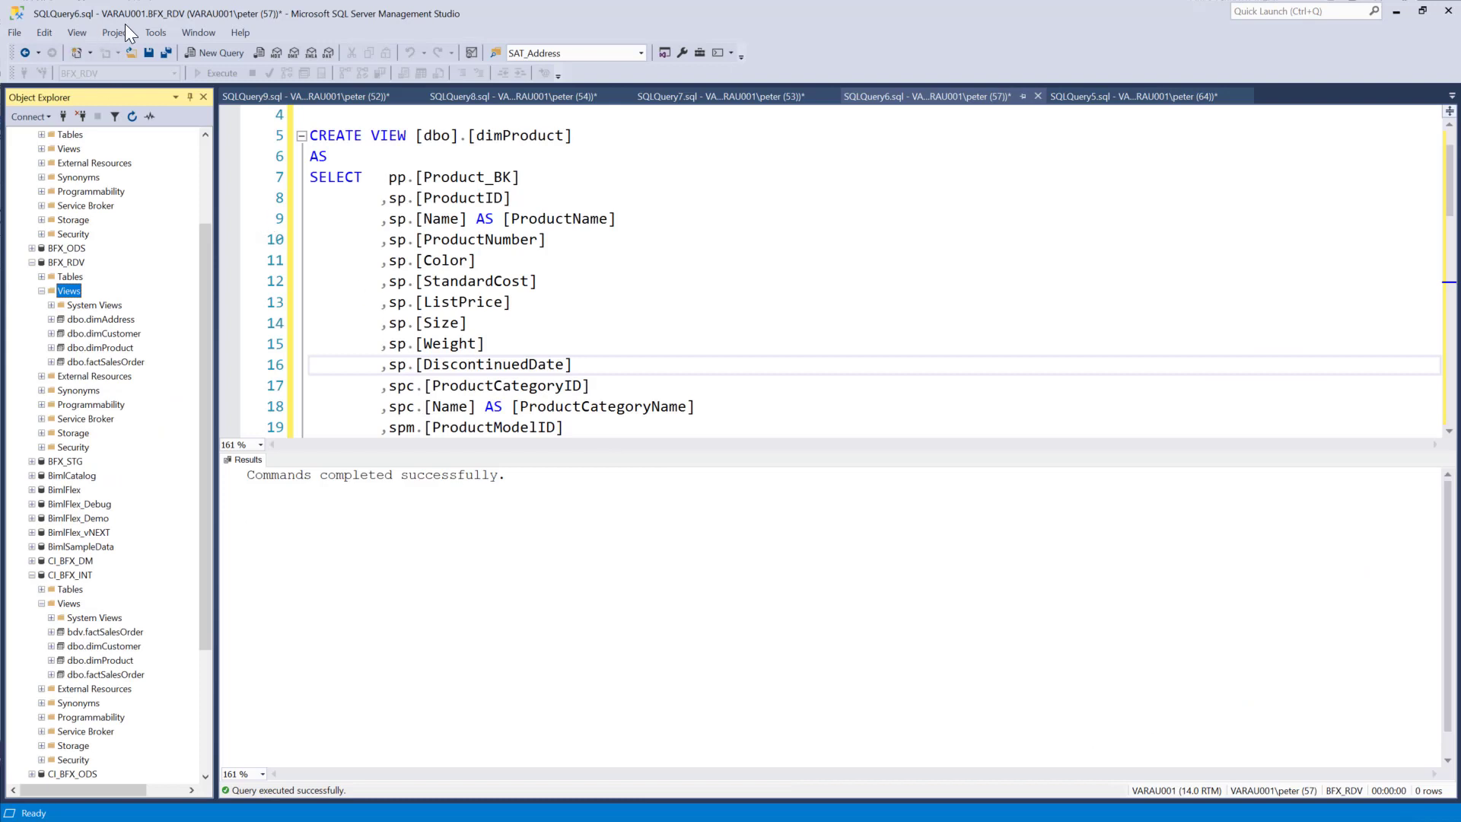
left_click(190, 54)
key("ctrl+v")
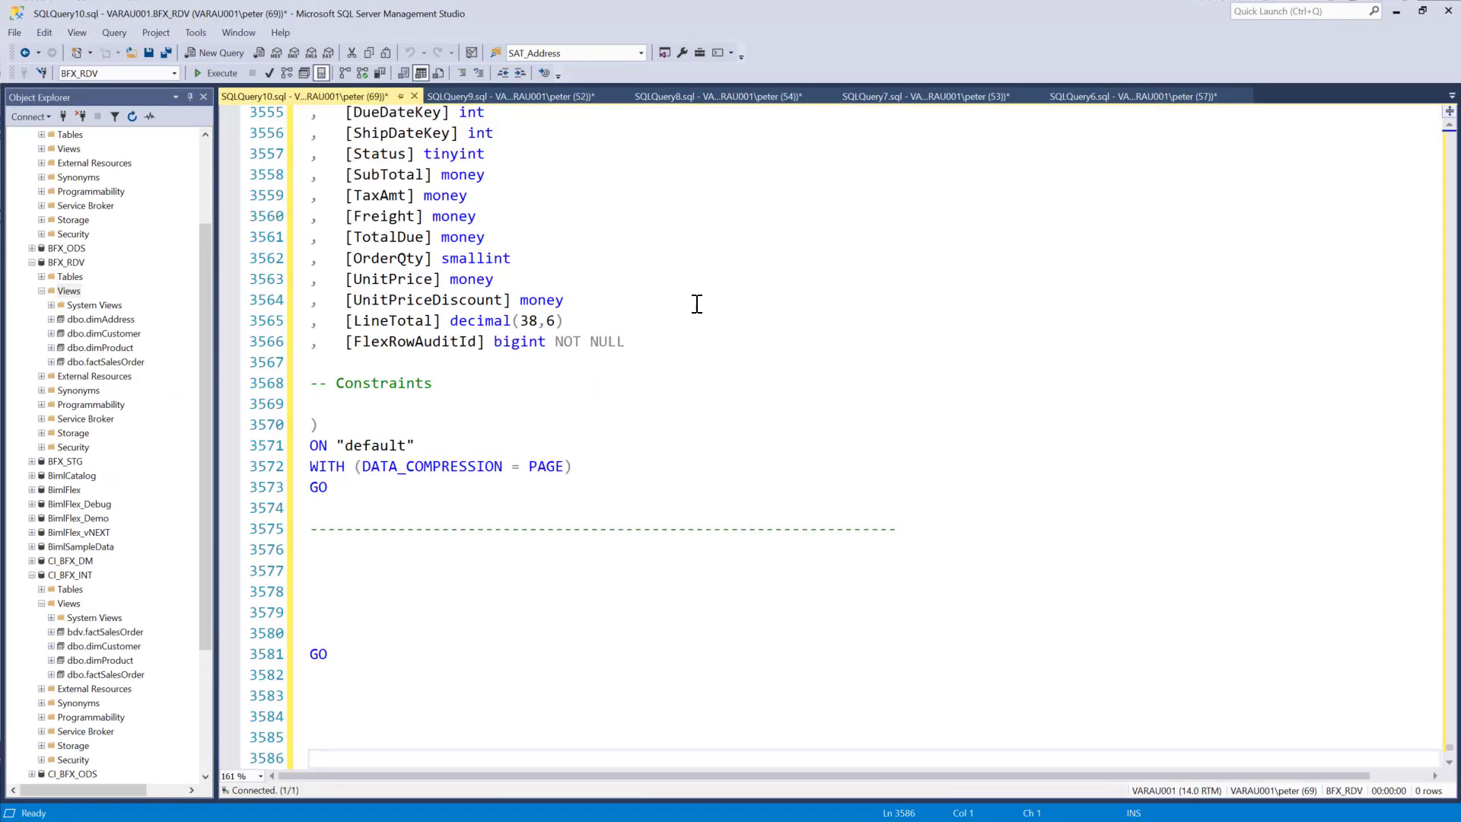
left_click(210, 73)
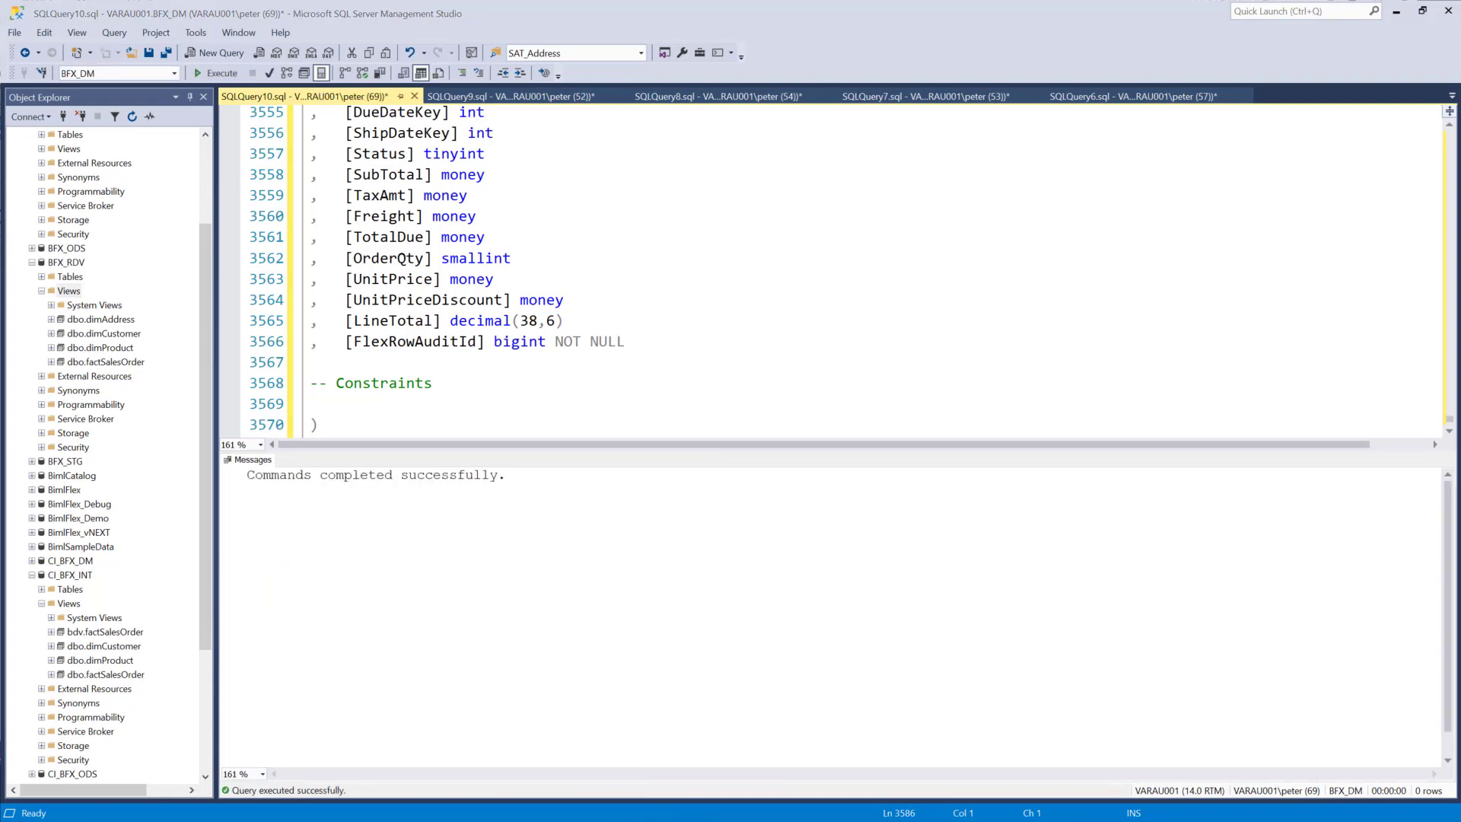
- Return to BimlStudio, build the project and examine the column named in the build output's error
key("alt+Tab")
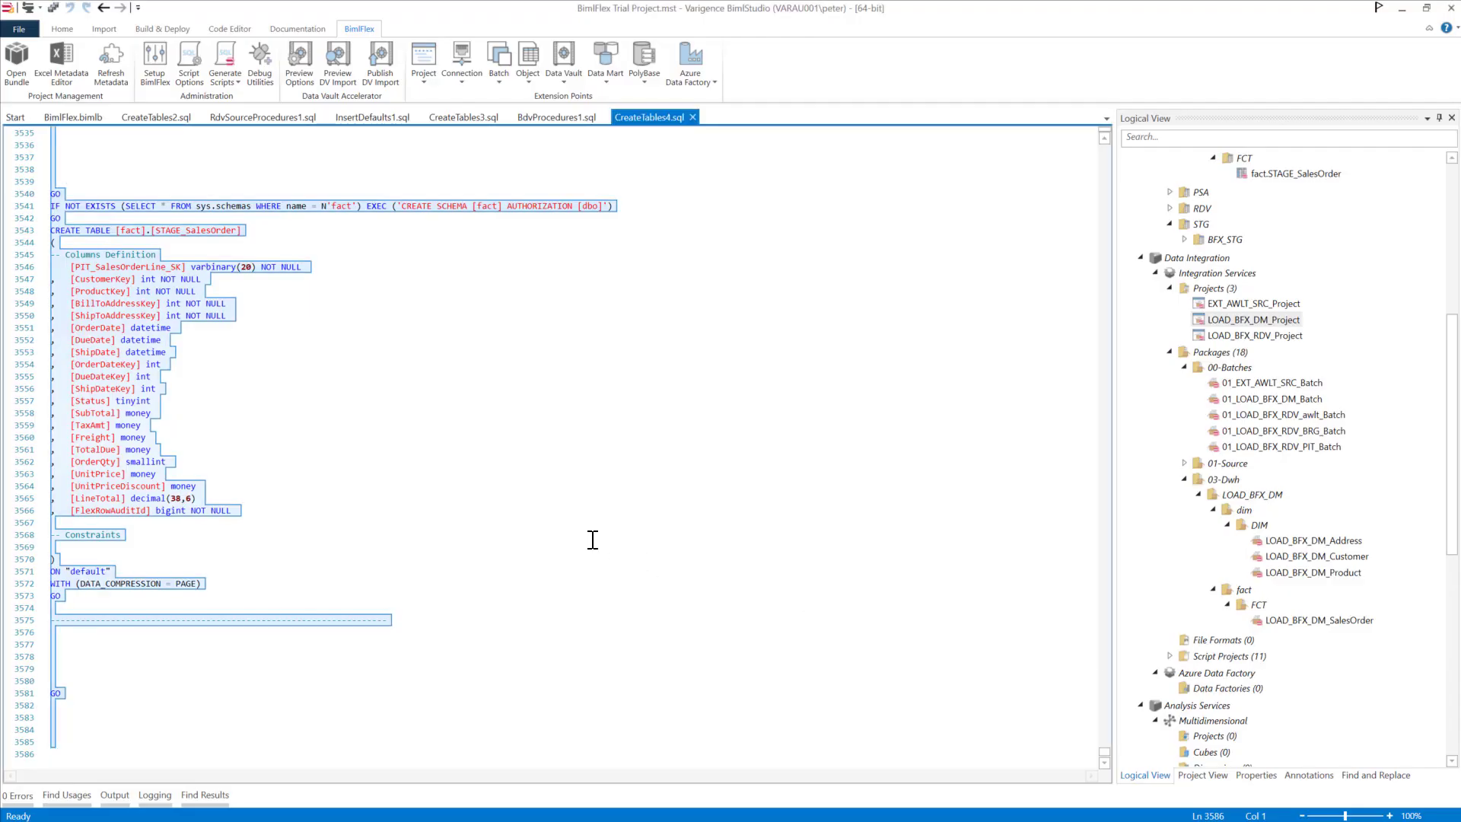
left_click(592, 540)
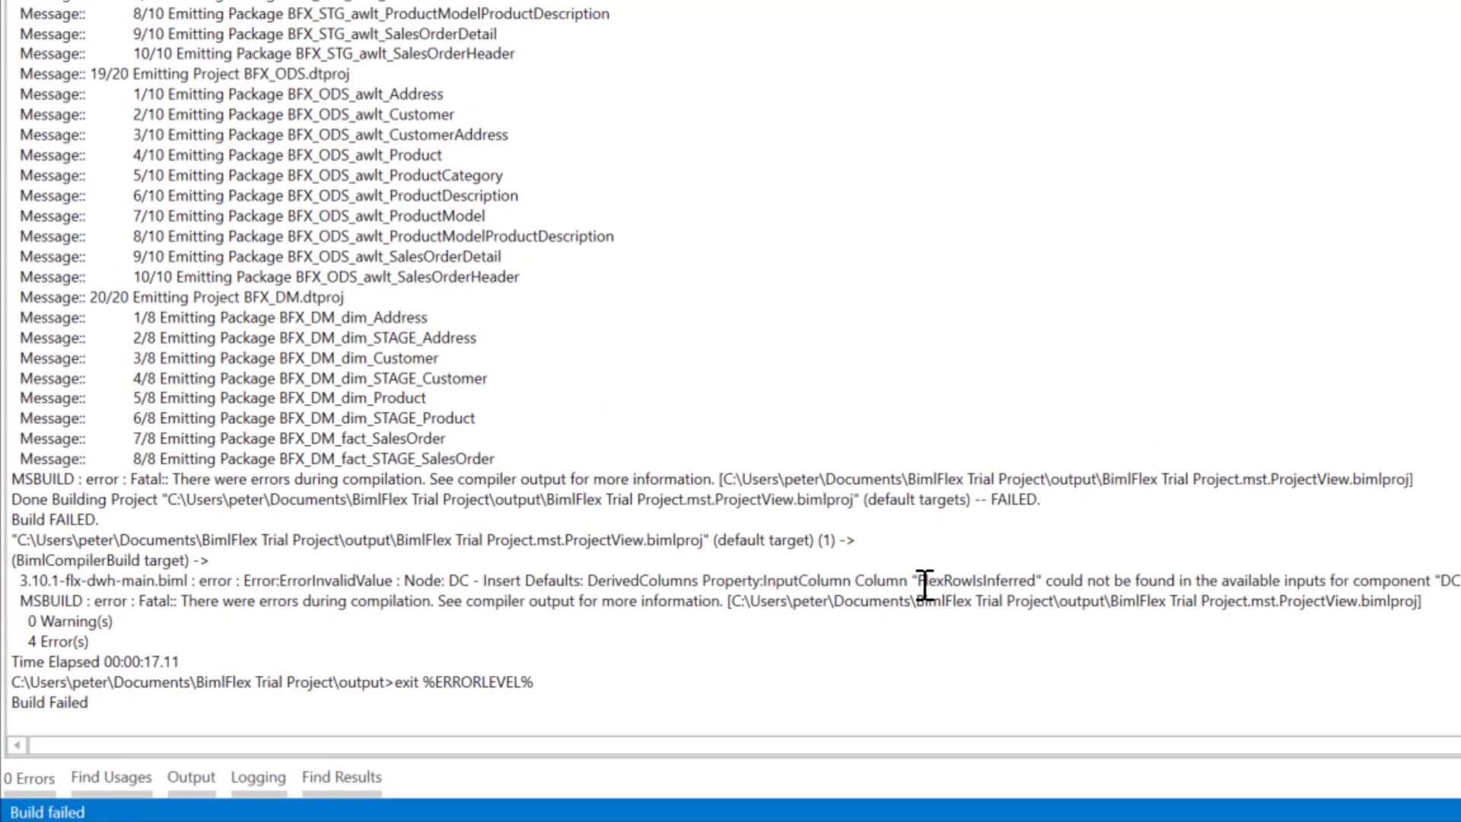
left_click_drag(918, 580, 1051, 584)
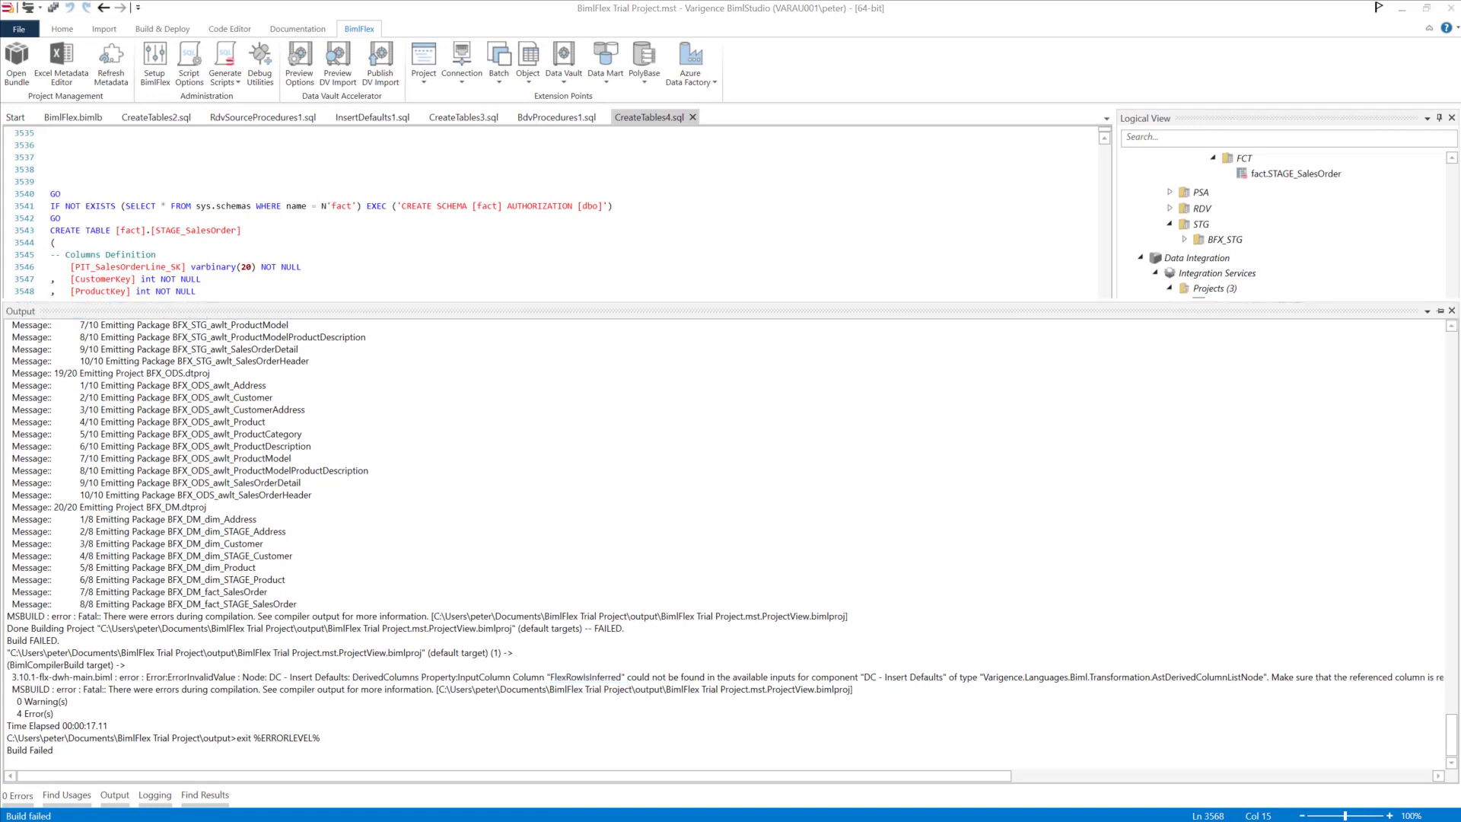
- Switch to BimlFlex and review the configuration value of the RowEffectiveFromDate configuration
key("alt+Tab")
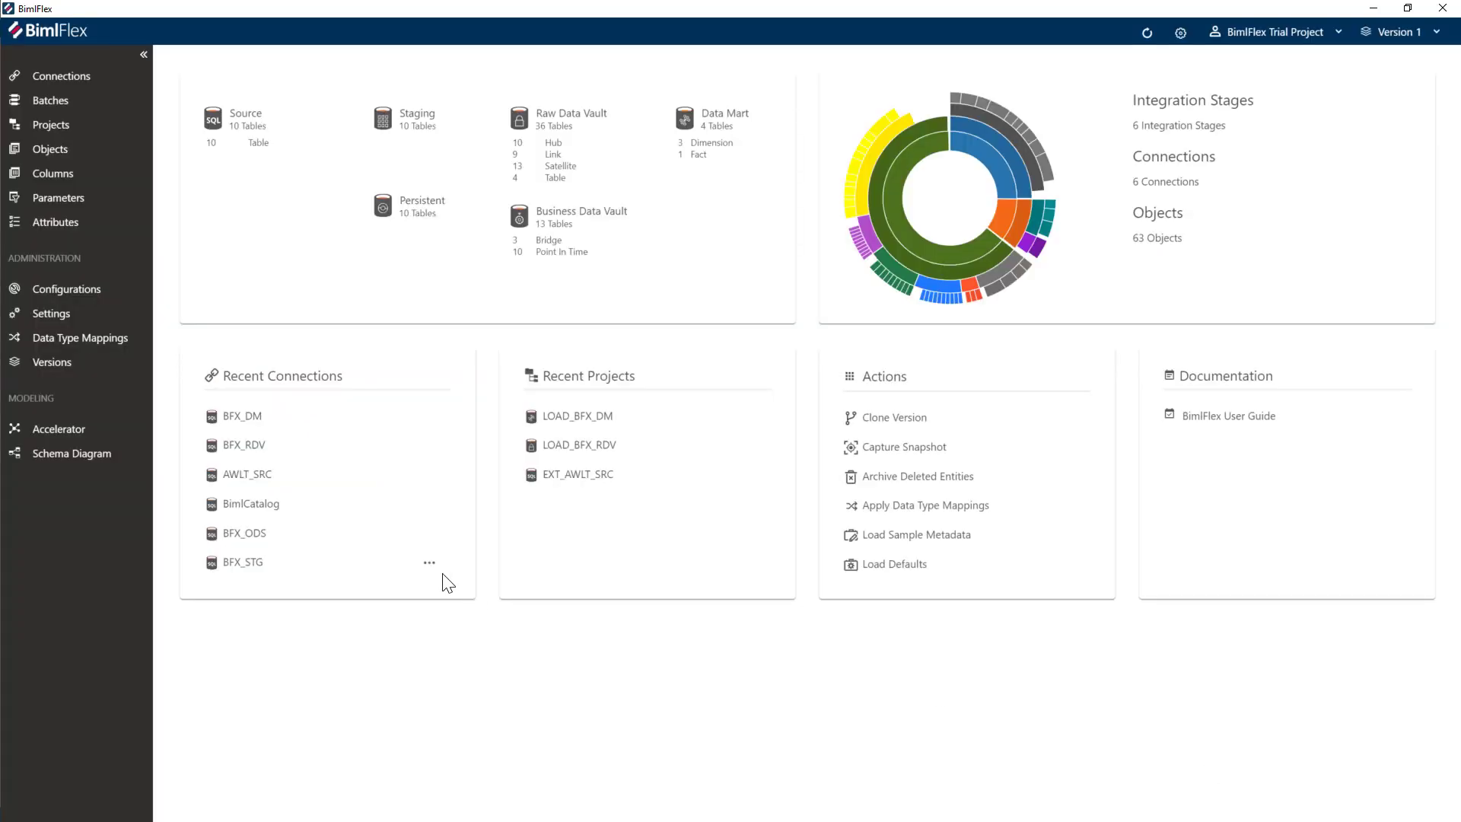
left_click(59, 289)
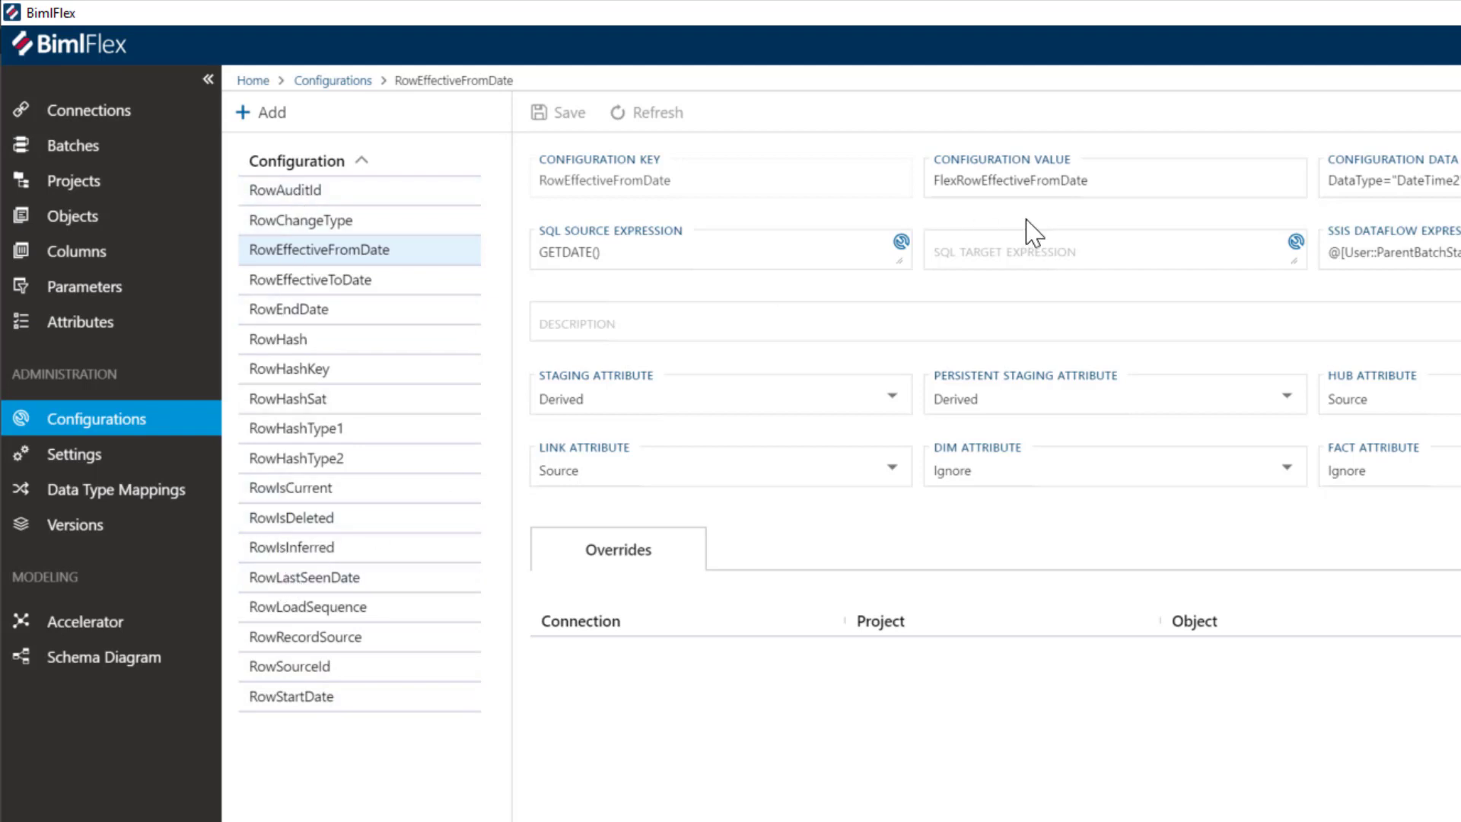
left_click(1113, 181)
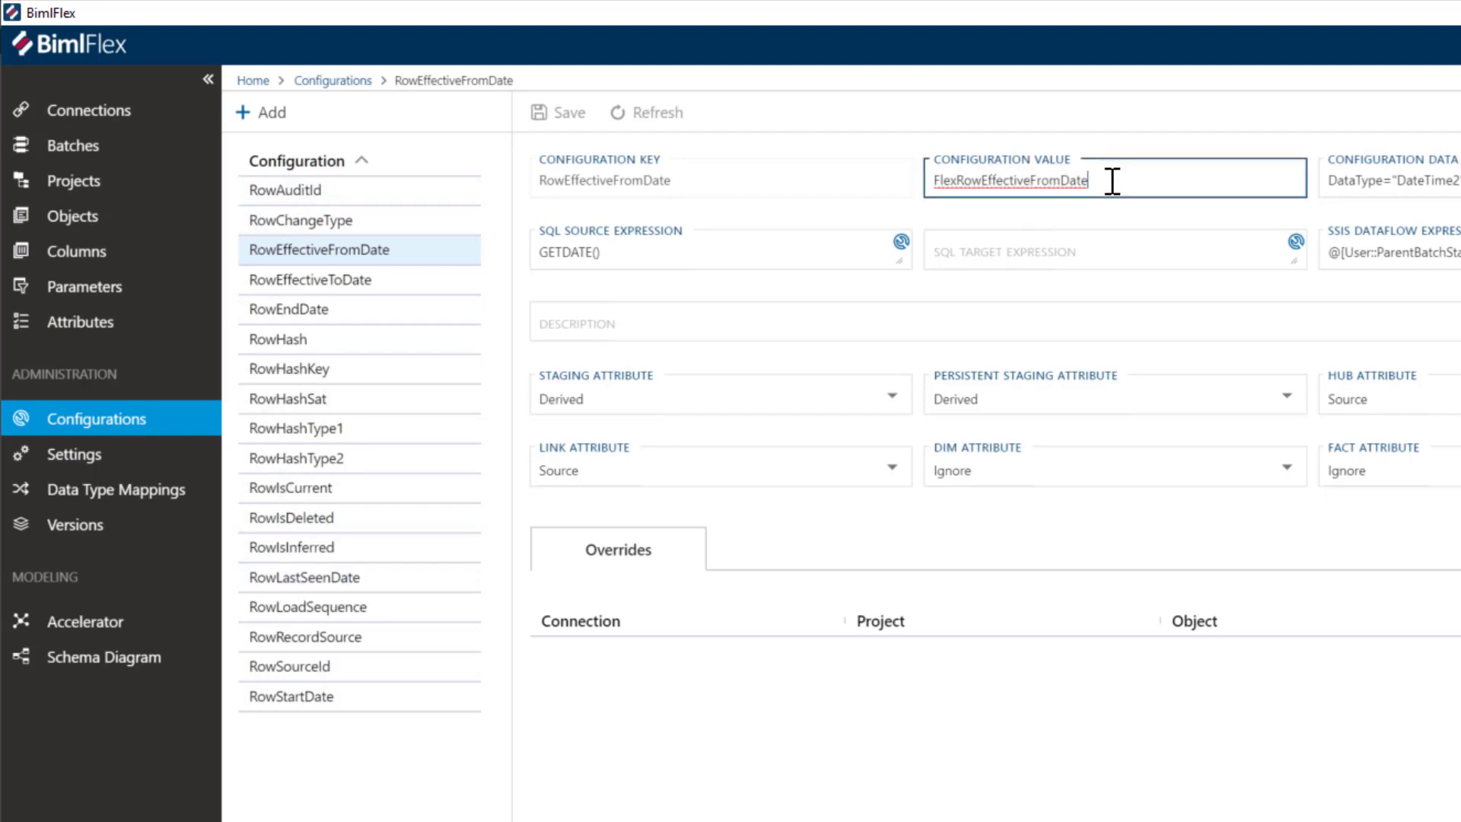
left_click_drag(1096, 181, 950, 181)
left_click(1127, 181)
- Set the dim attribute of the RowIsInferred configuration to Derived and save it
left_click(283, 549)
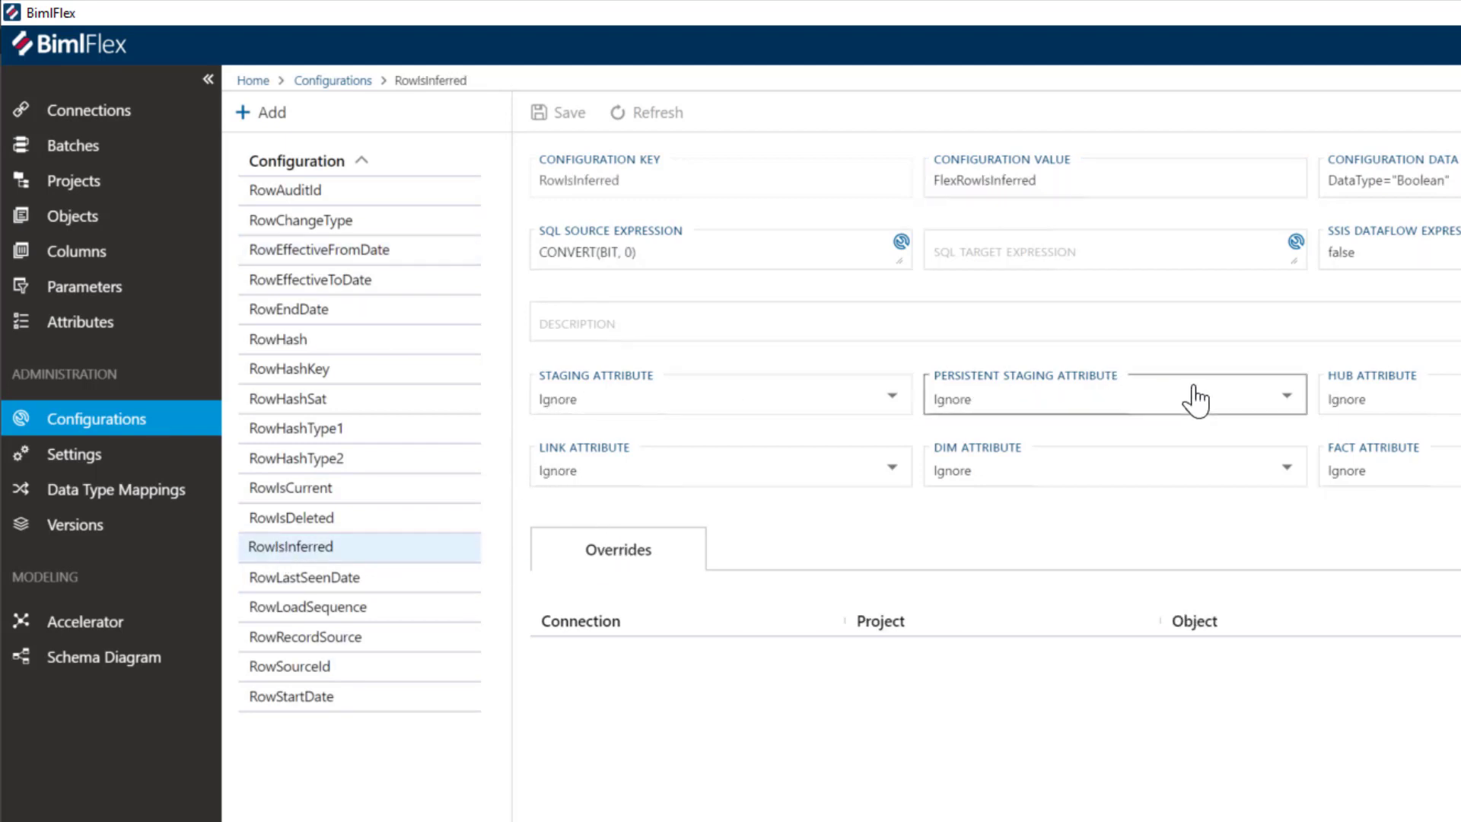
left_click(1067, 480)
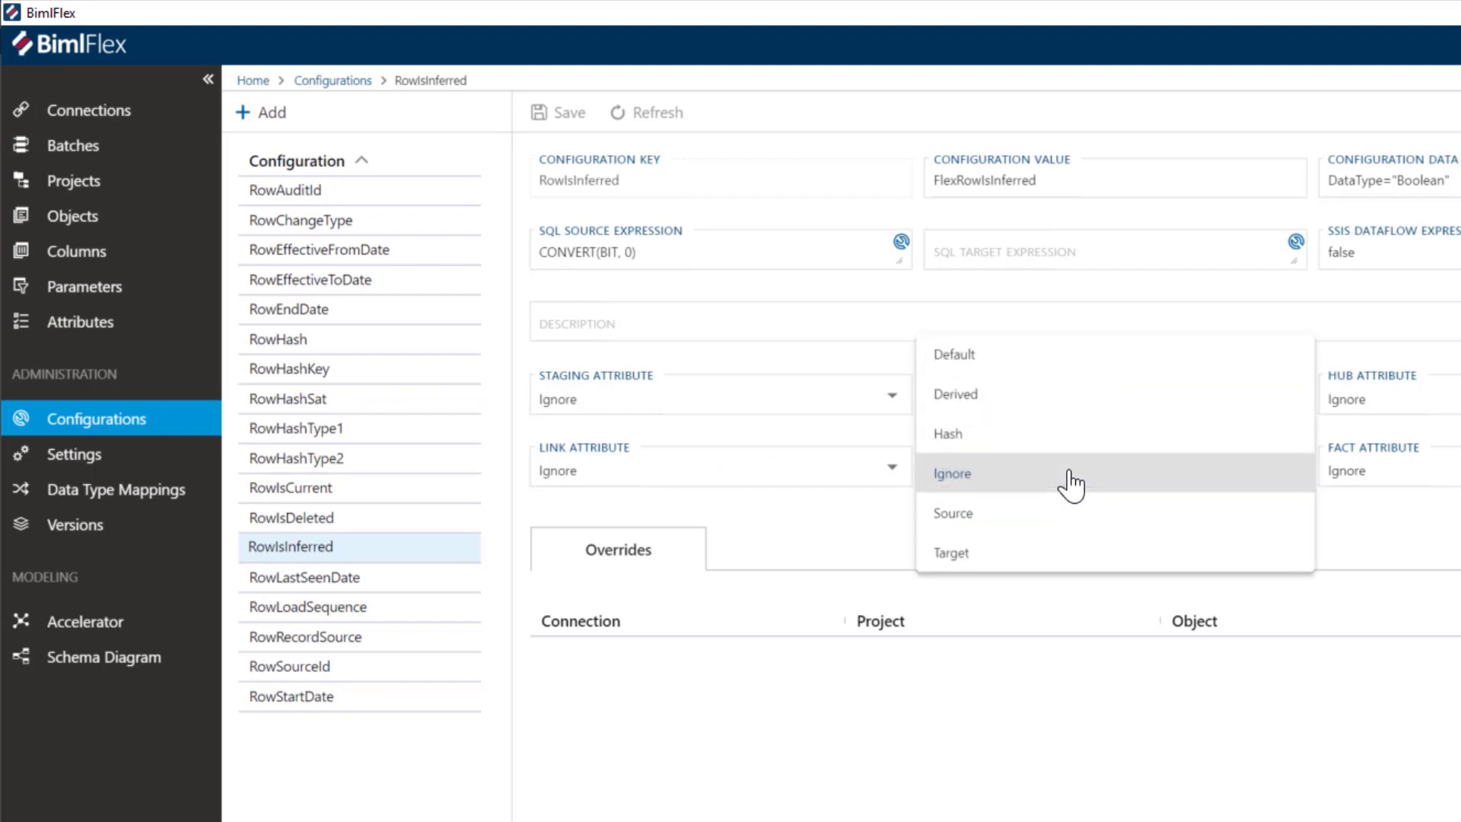
left_click(959, 394)
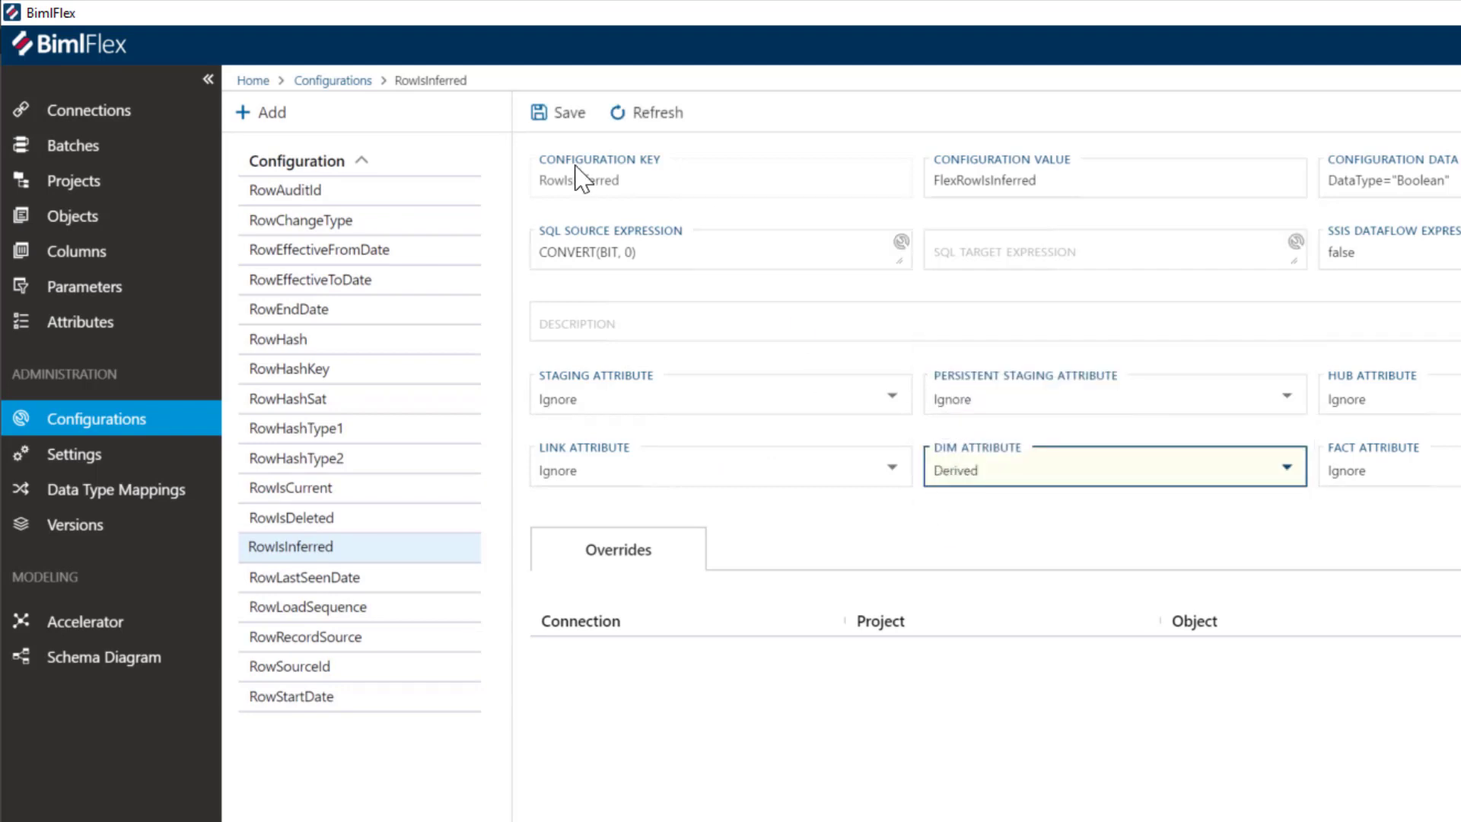
left_click(563, 114)
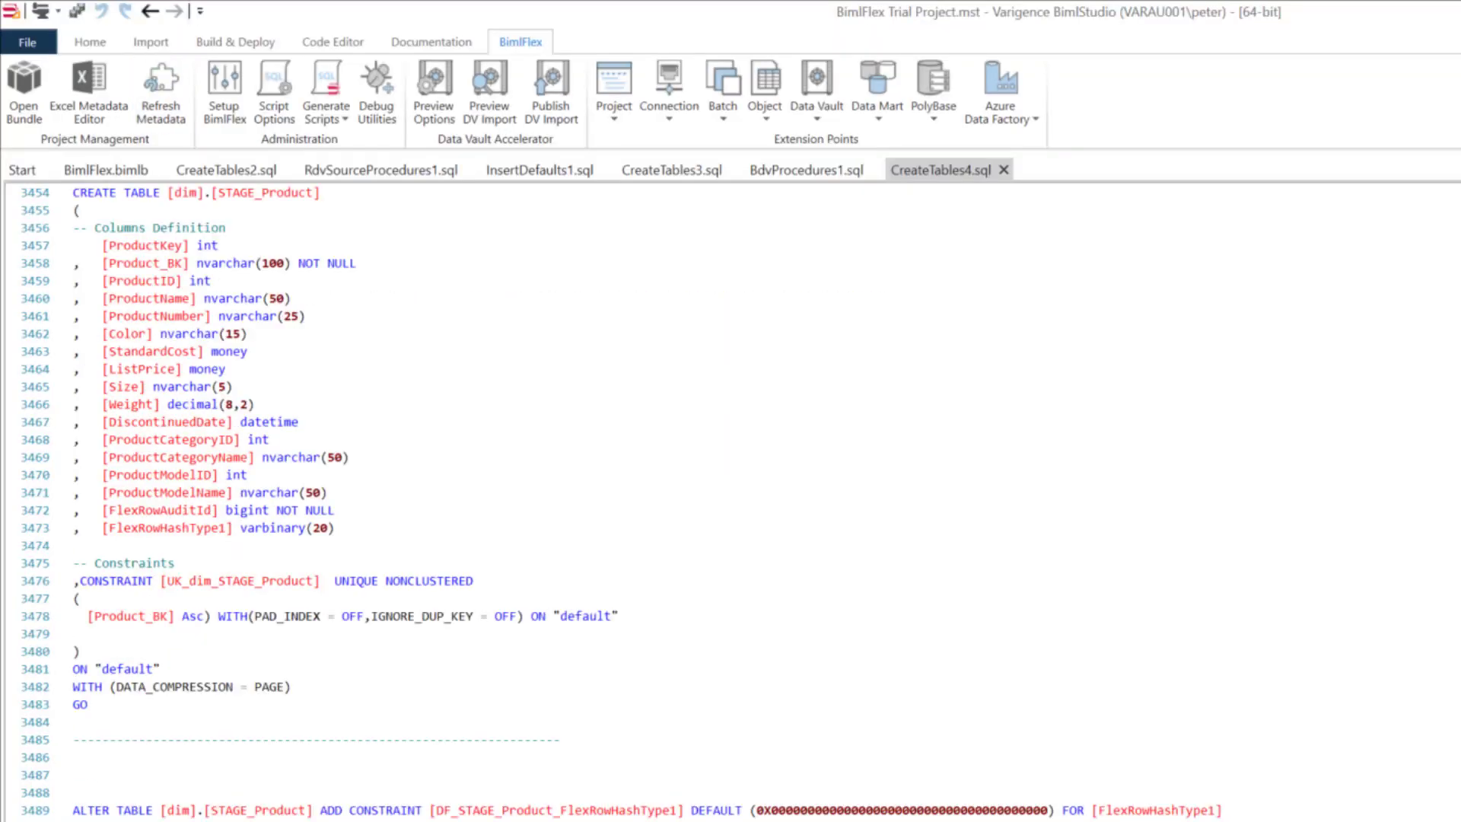
- Refresh the metadata in BimlStudio, regenerate the create tables script and select its entire text for copying
left_click(174, 85)
left_click(336, 122)
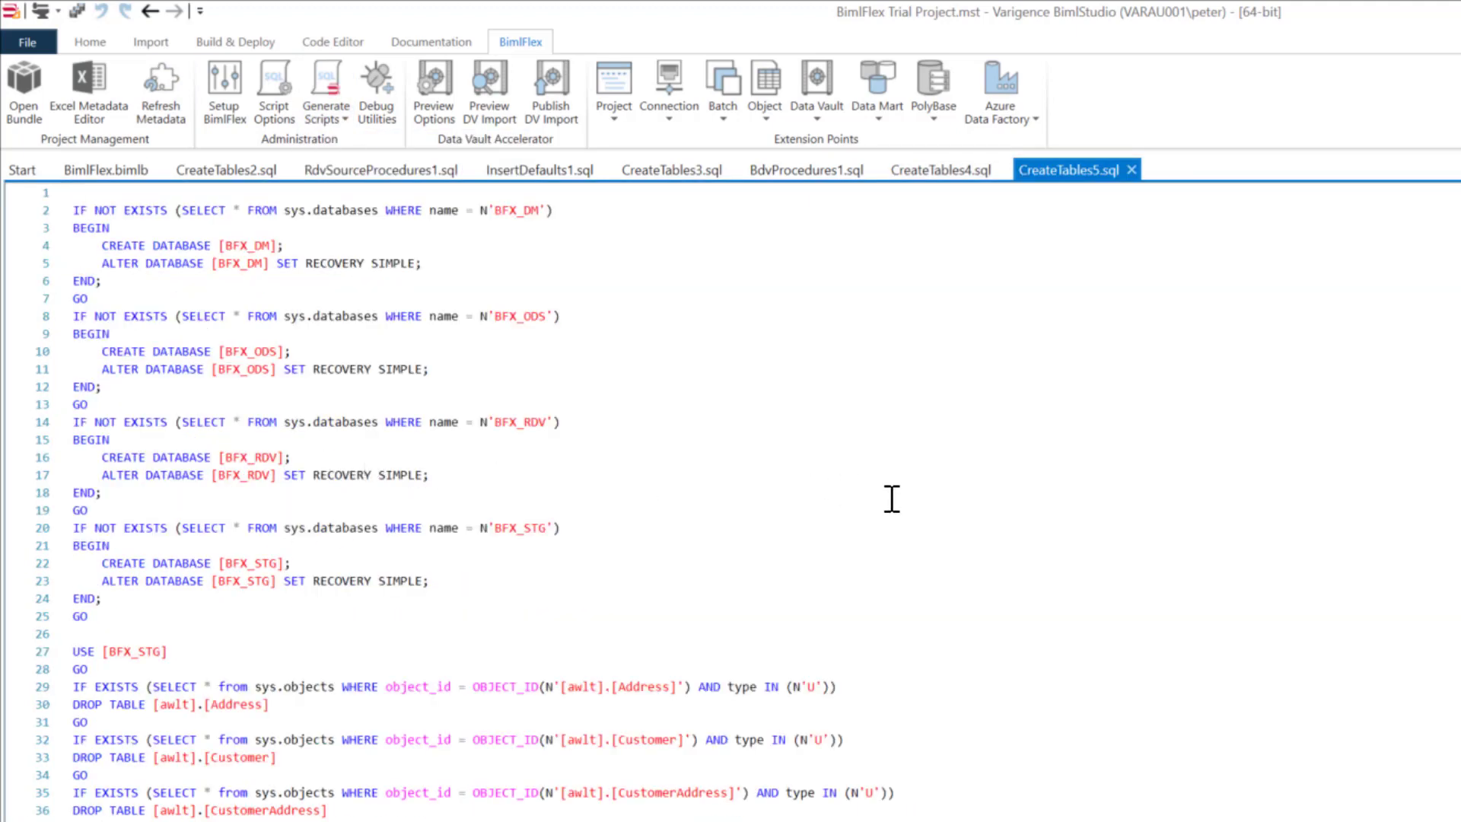
left_click(967, 504)
key("ctrl+a")
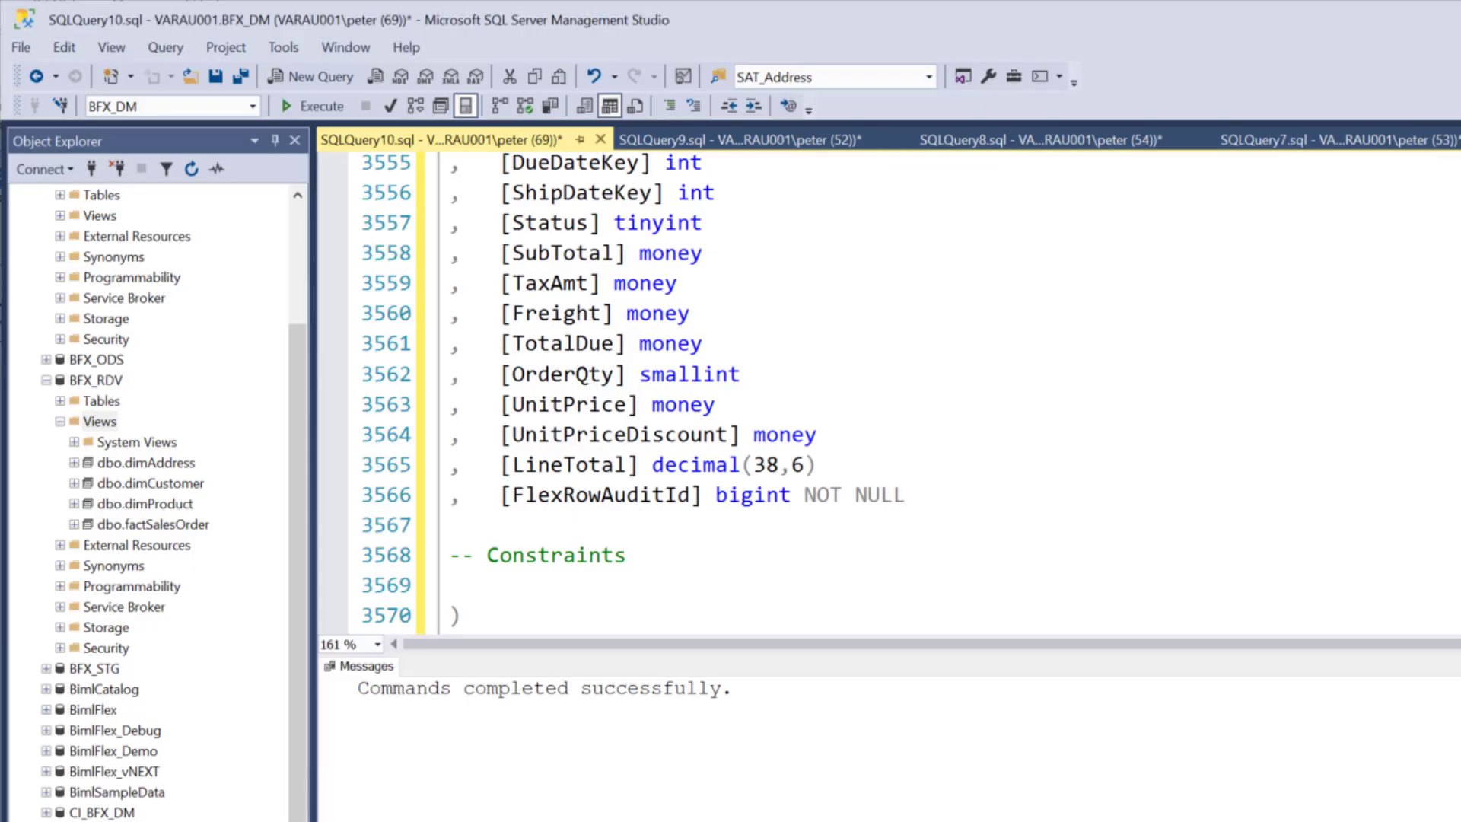
- Replace the existing query text in SQL Server Management Studio with the regenerated create tables script and execute it
left_click(1084, 367)
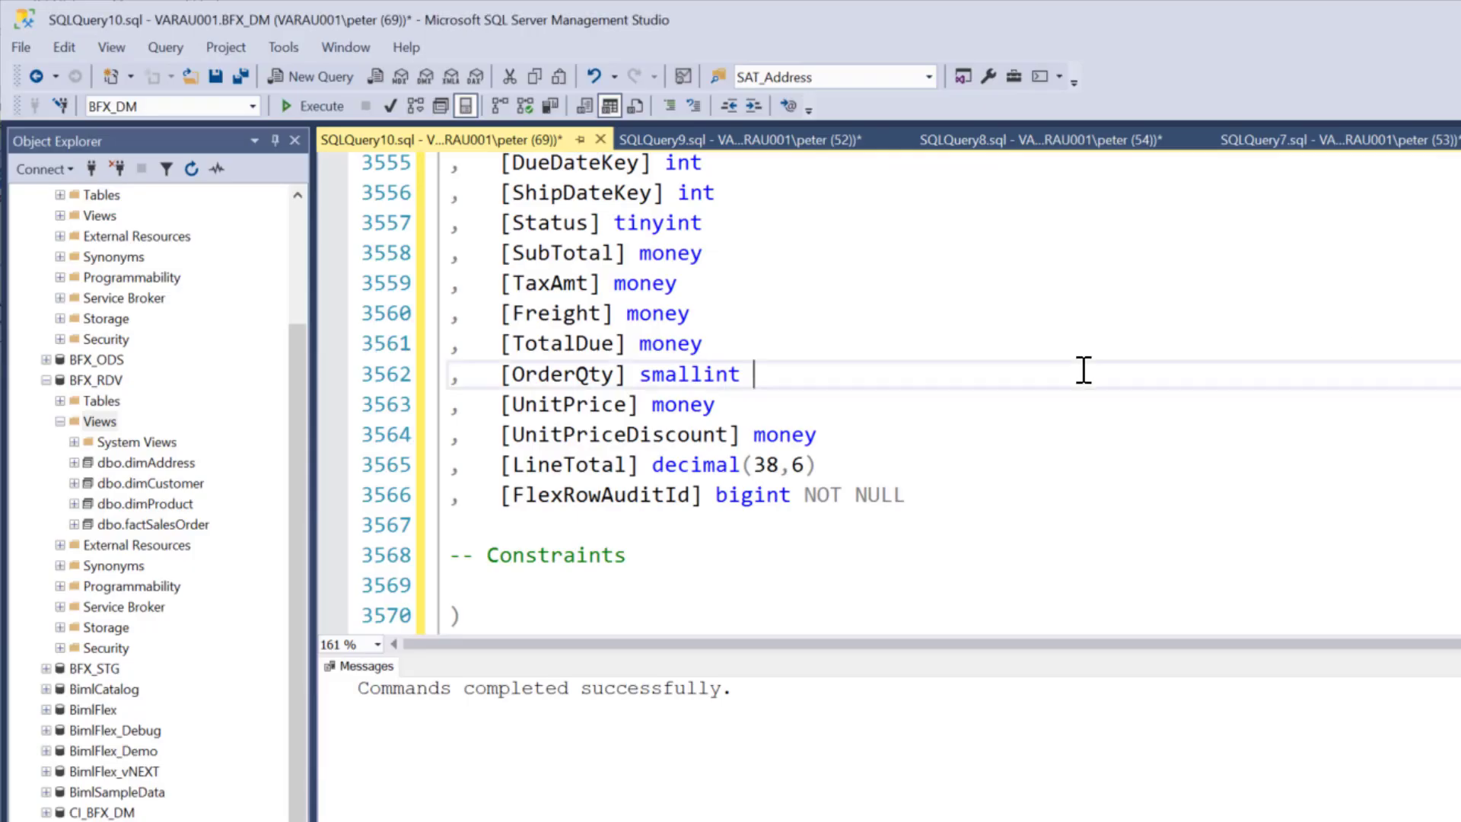
key("ctrl+shift+End")
key("ctrl+v")
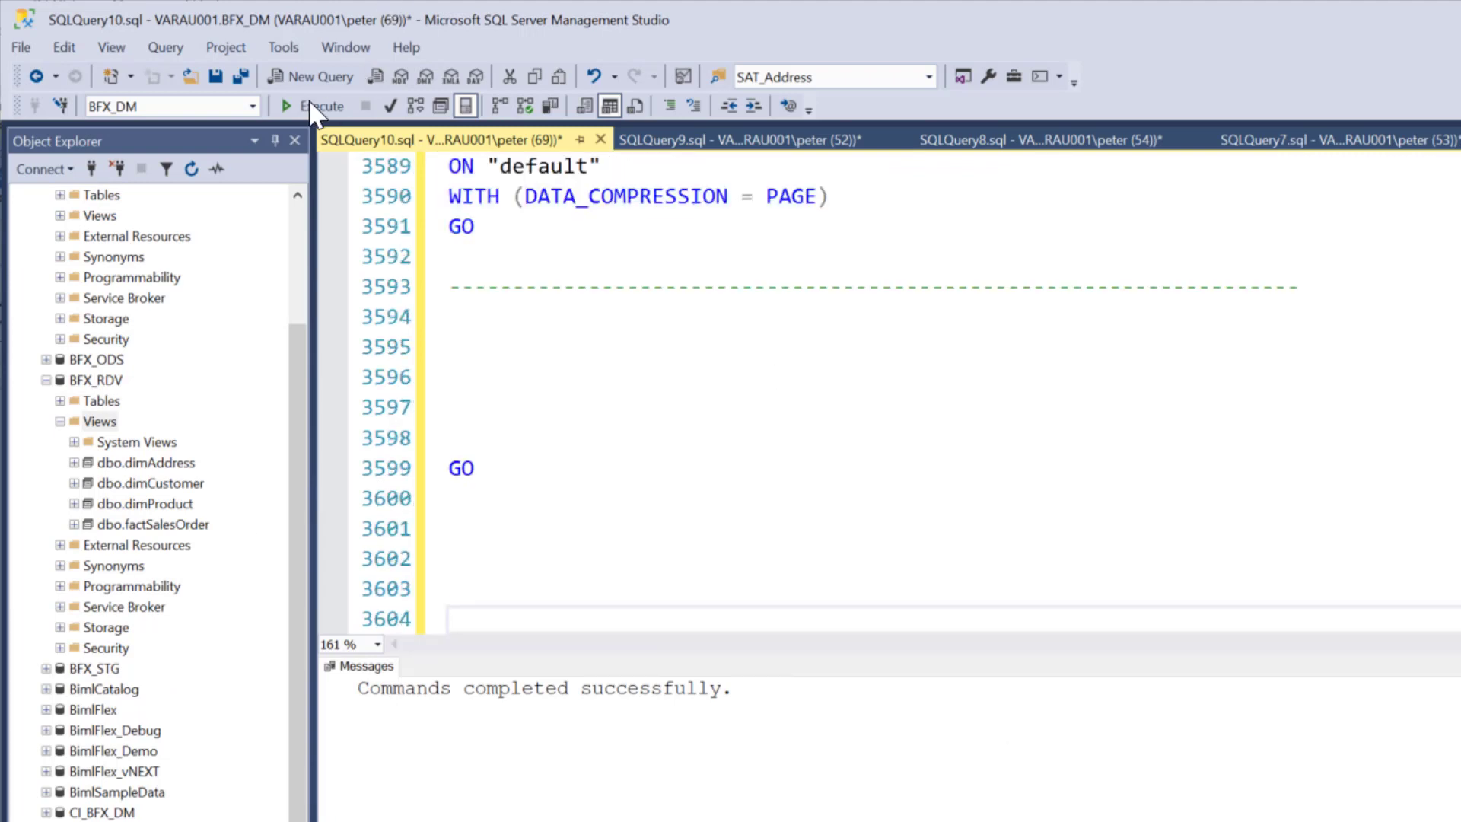
left_click(283, 104)
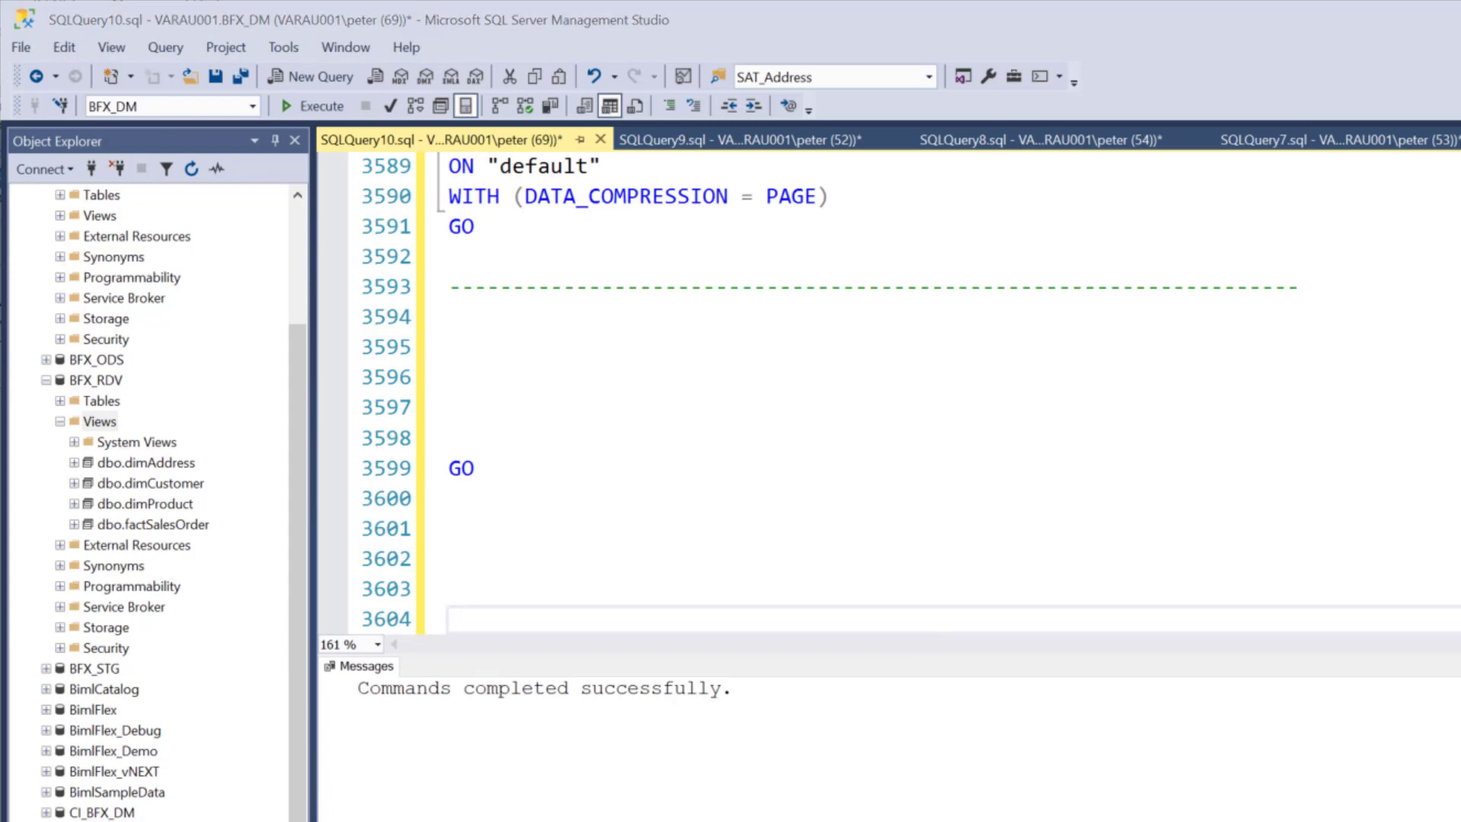
- Return to BimlStudio and build the project again to regenerate the SSIS packages
key("alt+Tab")
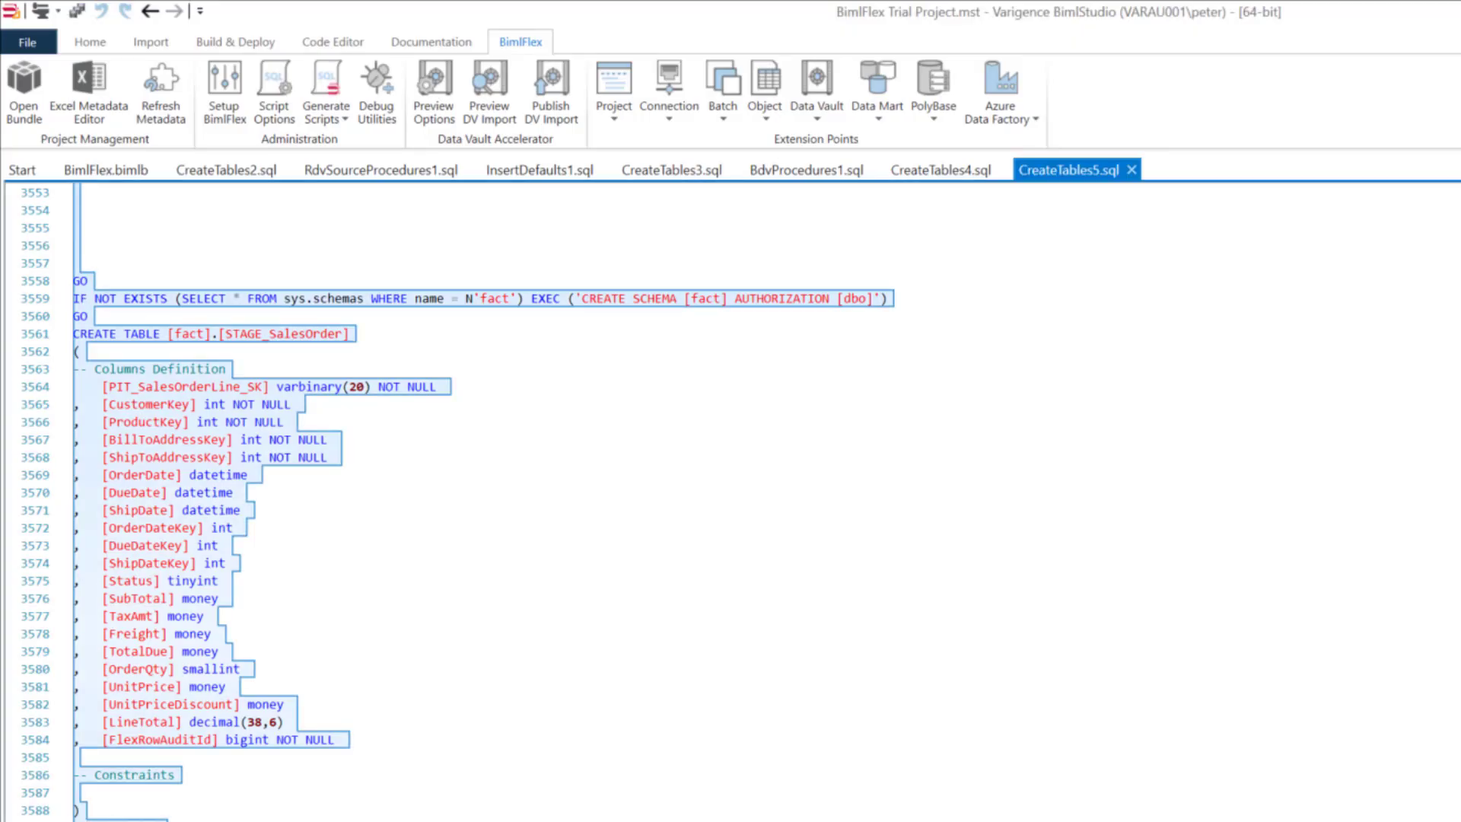
left_click(35, 8)
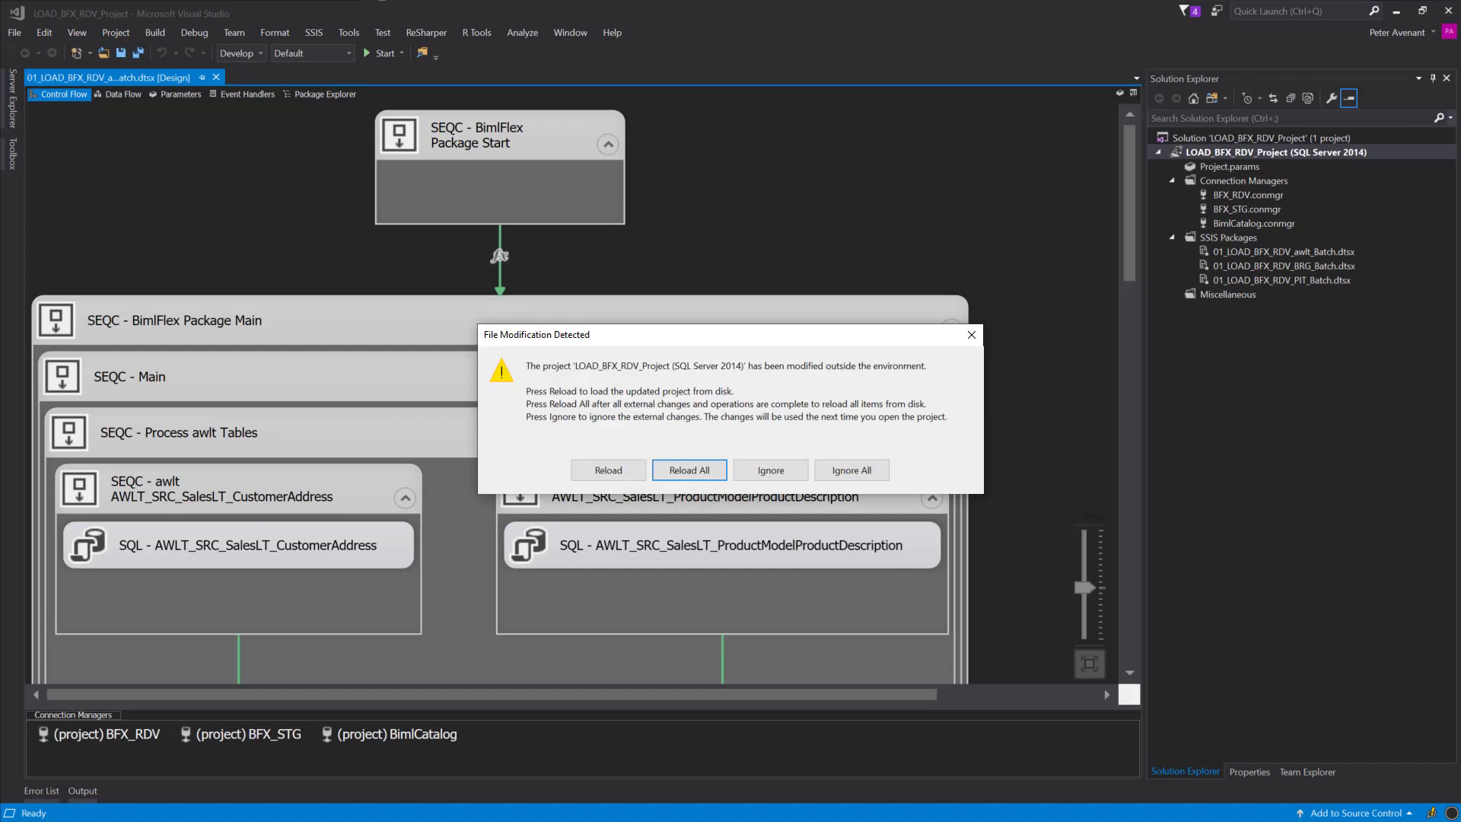
- In Visual Studio, ignore all external file changes and open LOAD_BFX_DM_Project.dtproj from the LOAD_BFX_DM folder, discarding changes to the current solution
left_click(872, 469)
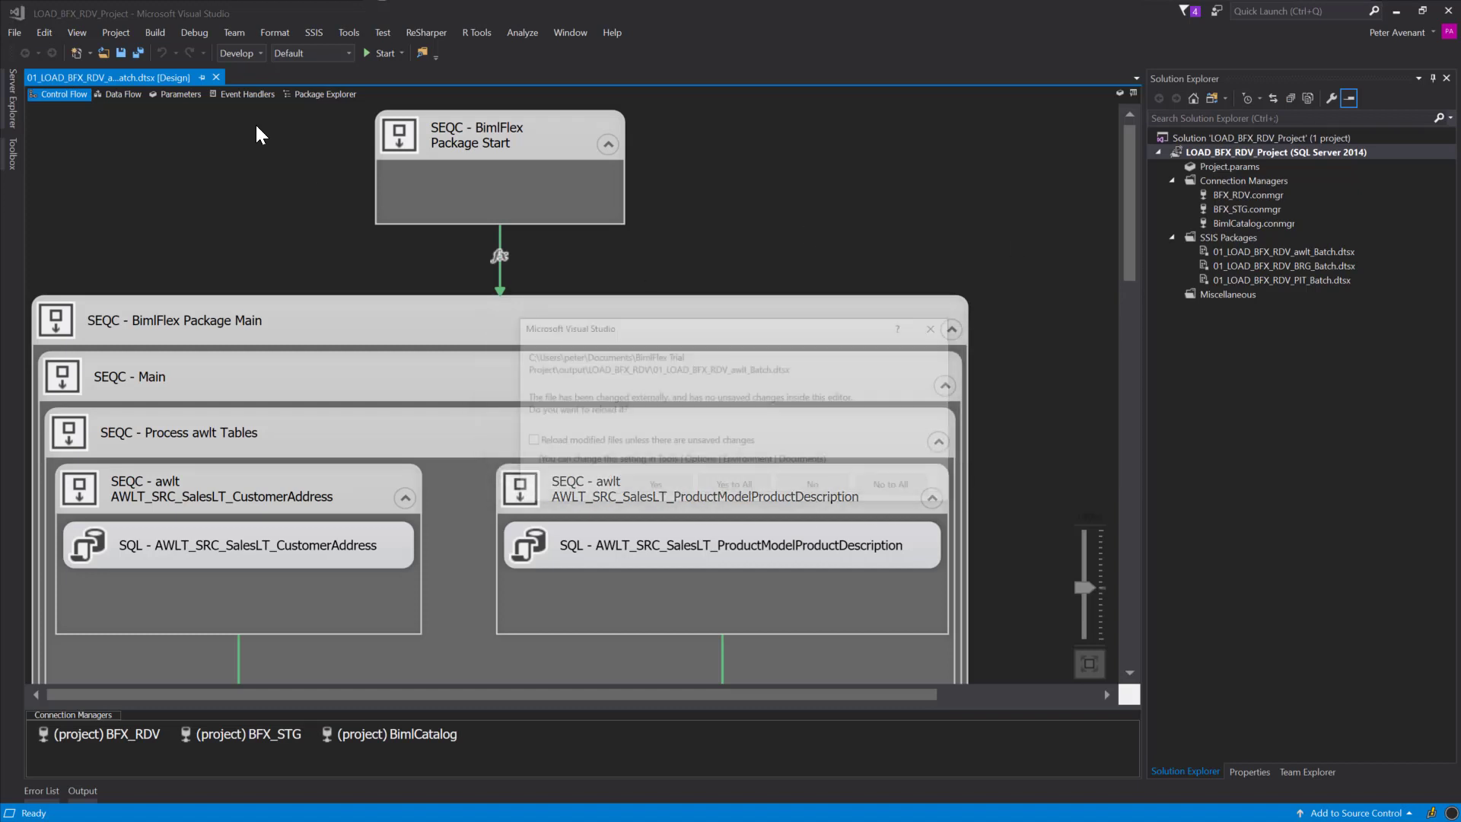
left_click(871, 481)
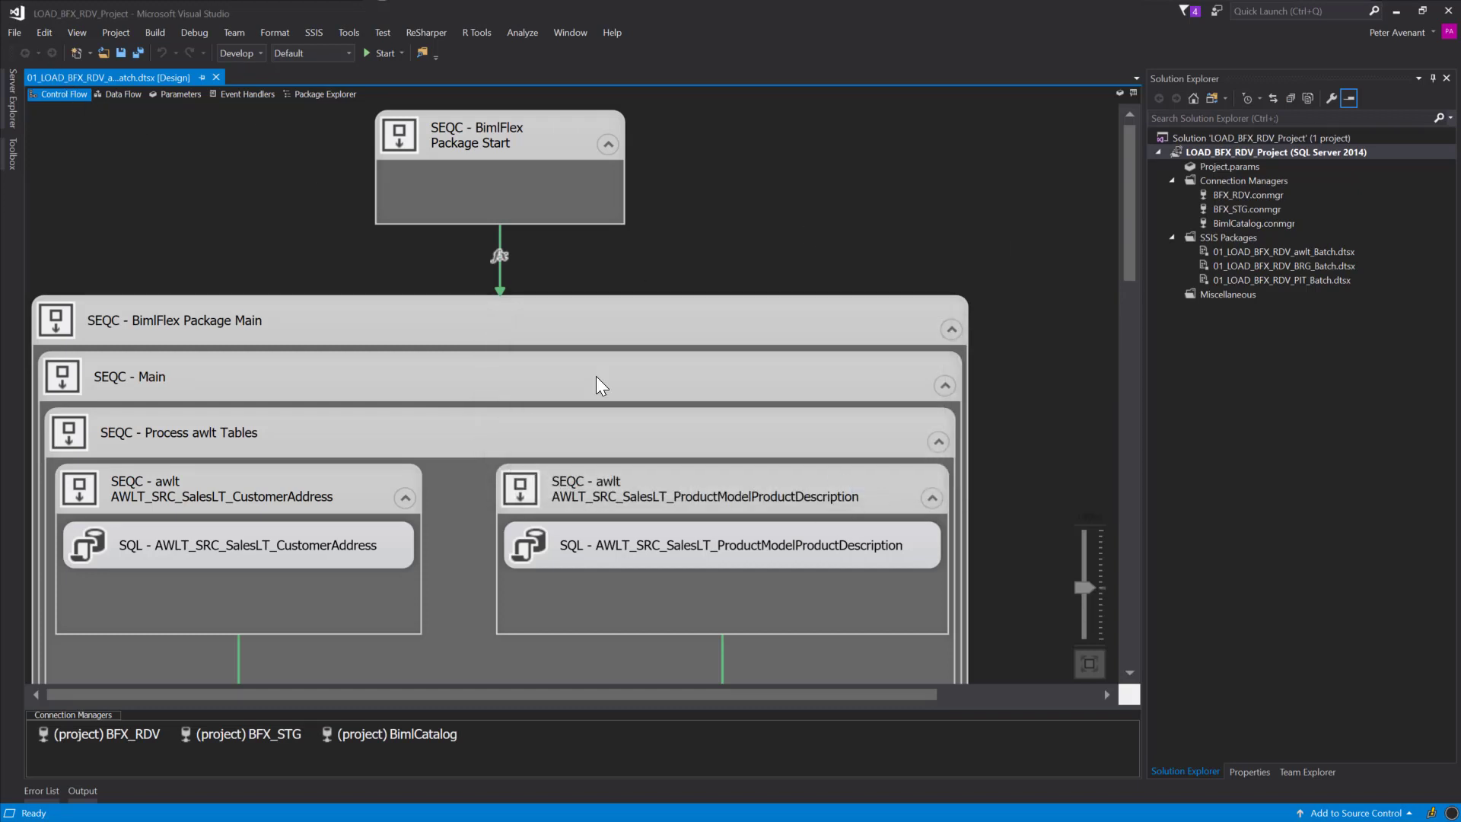
left_click(15, 33)
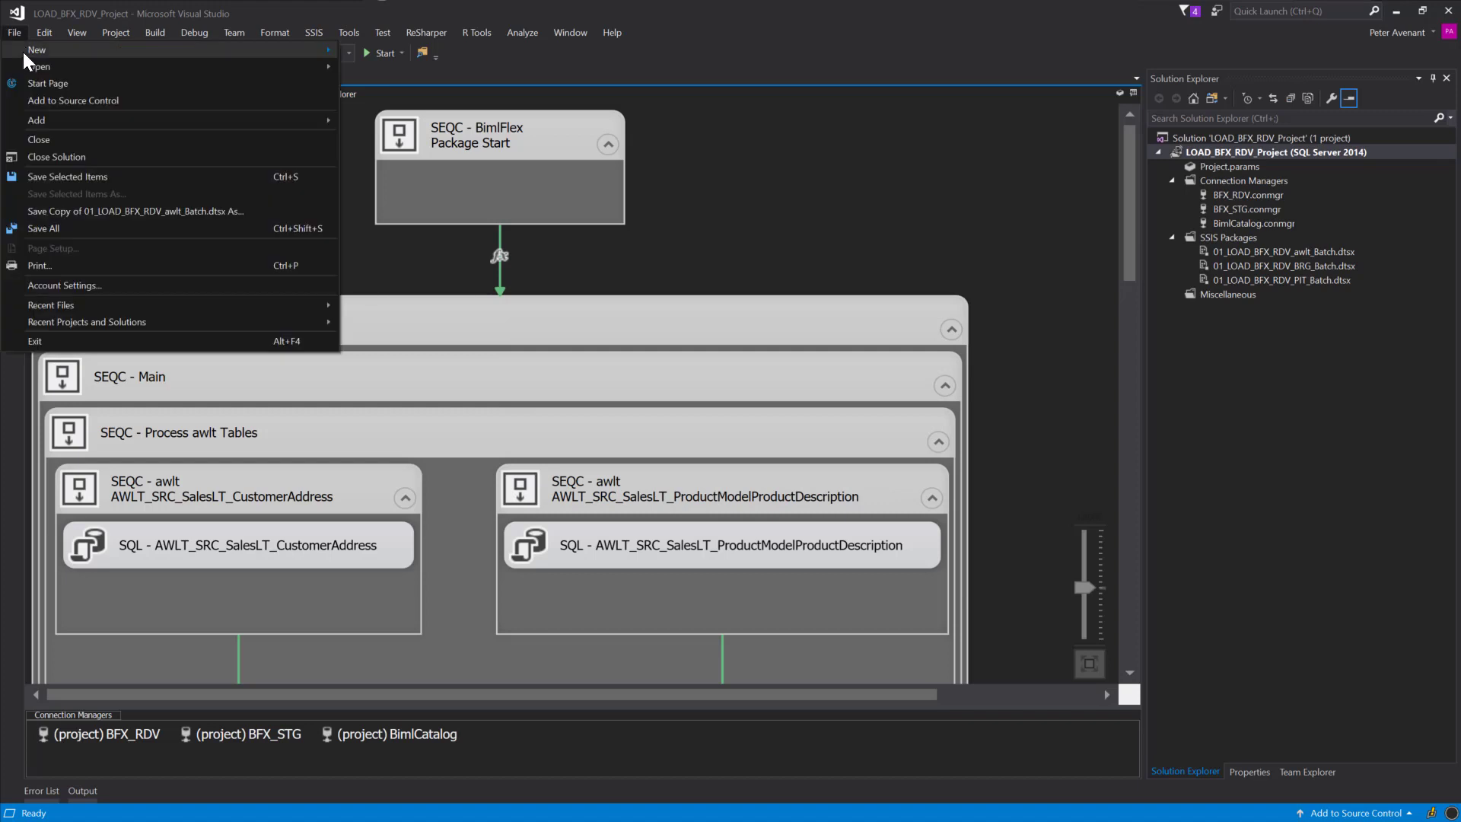
mouse_move(321, 53)
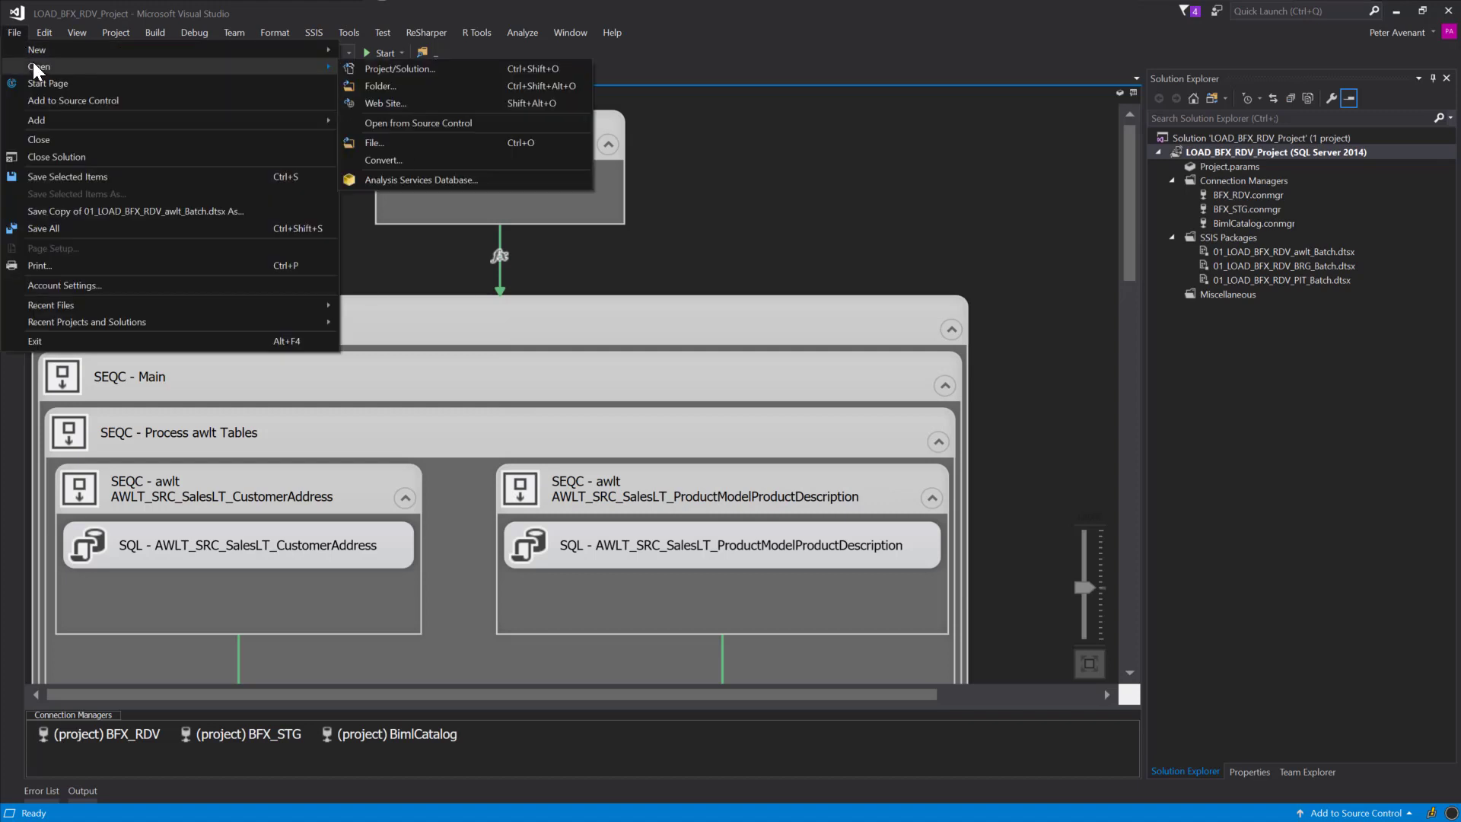
left_click(390, 70)
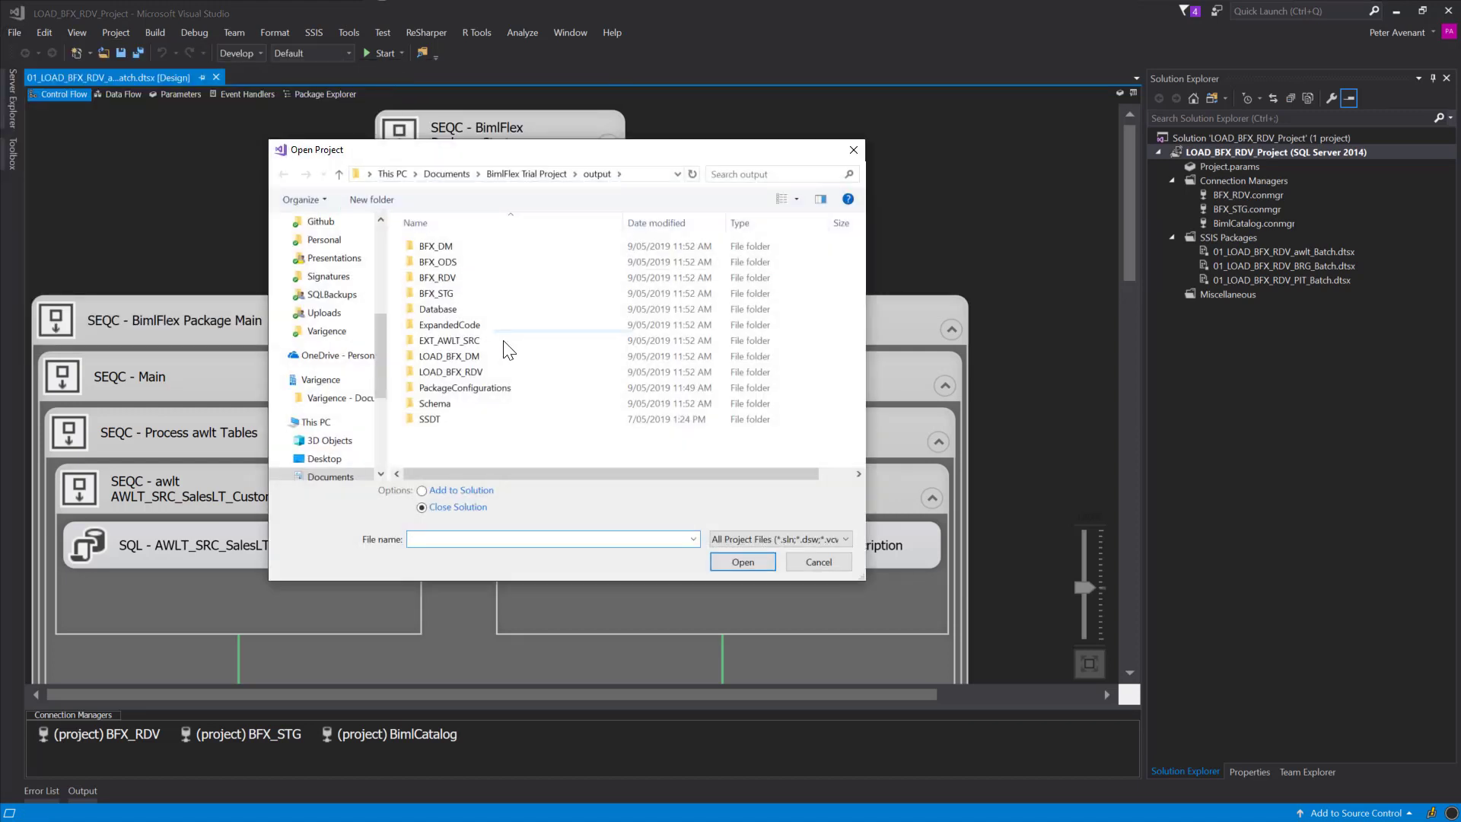
double_click(459, 358)
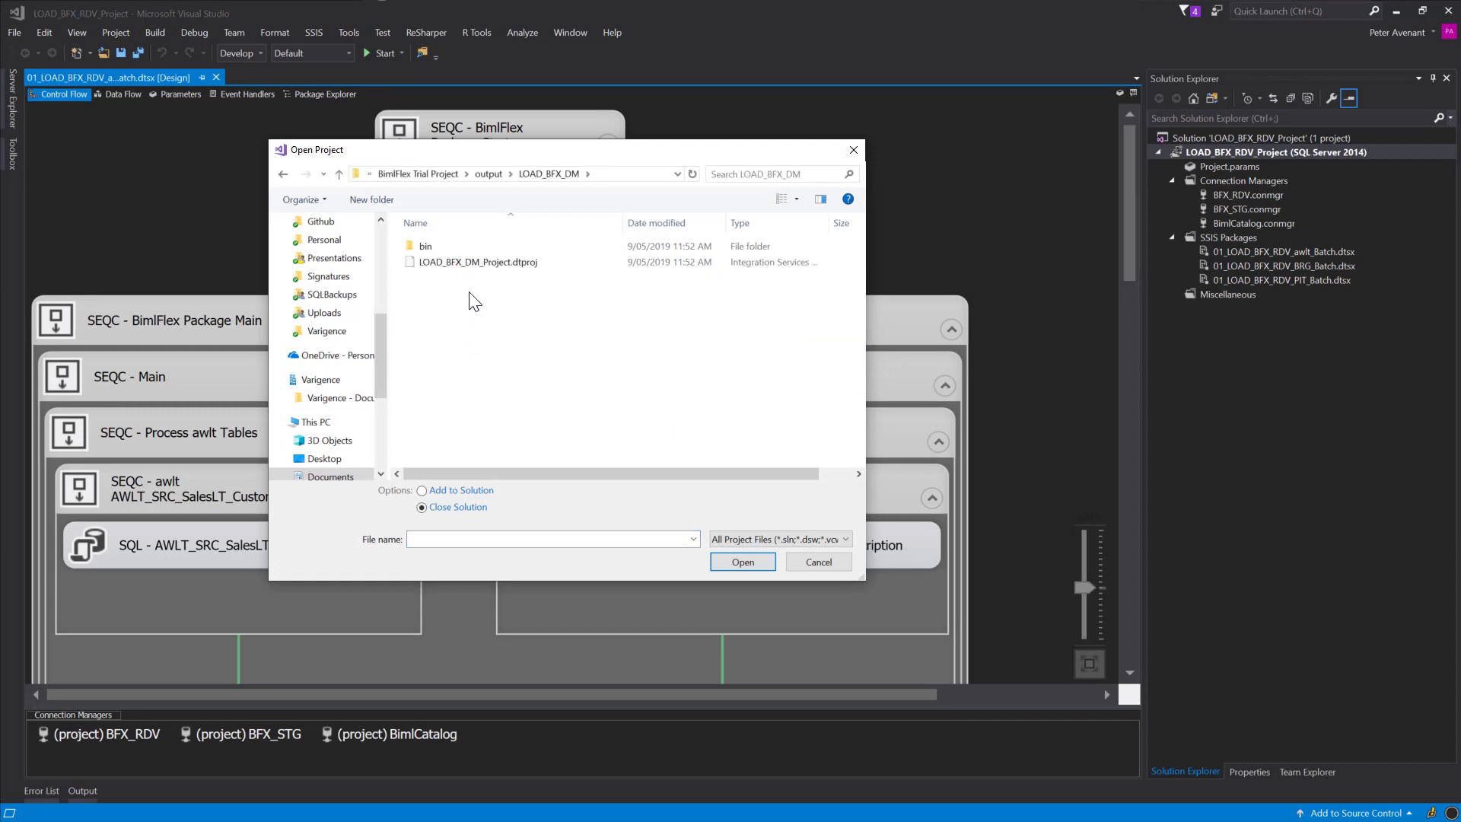
double_click(473, 268)
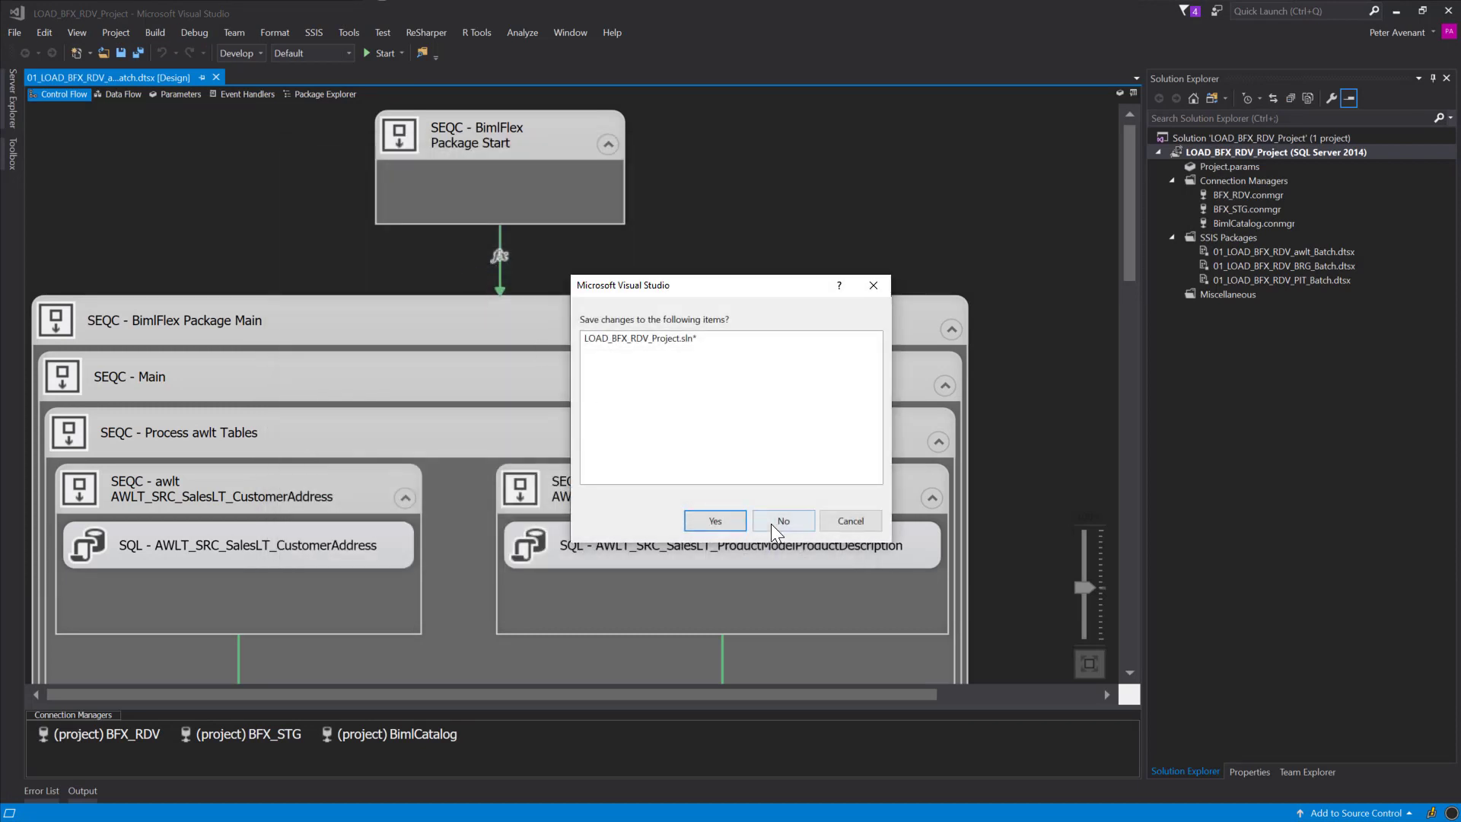
left_click(772, 523)
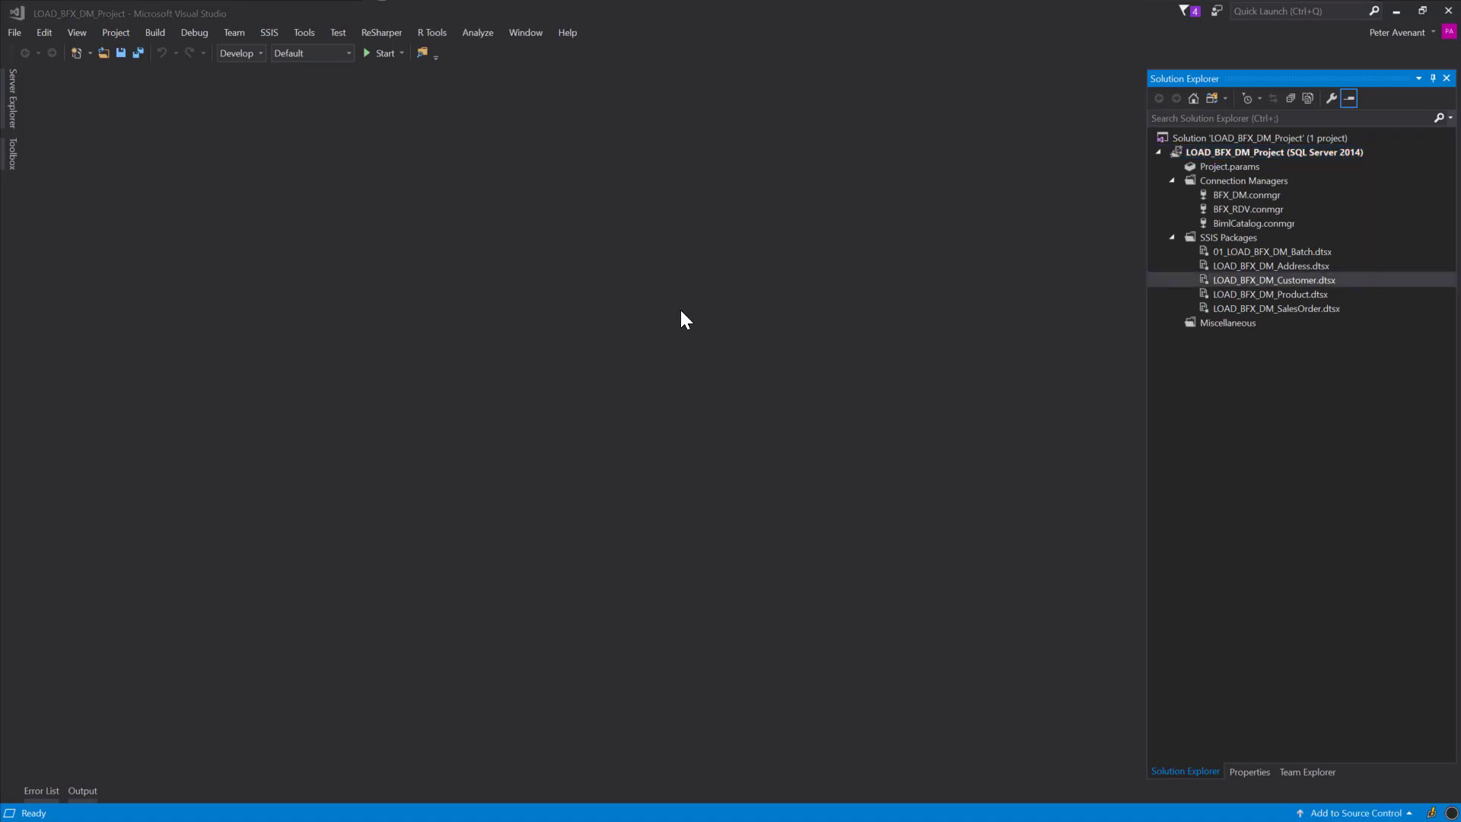
- Open the LOAD_BFX_DM_Customer.dtsx package and examine the change detection branches in its DFT - LOAD BFX_DM_dim_Customer data flow
left_click(1236, 251)
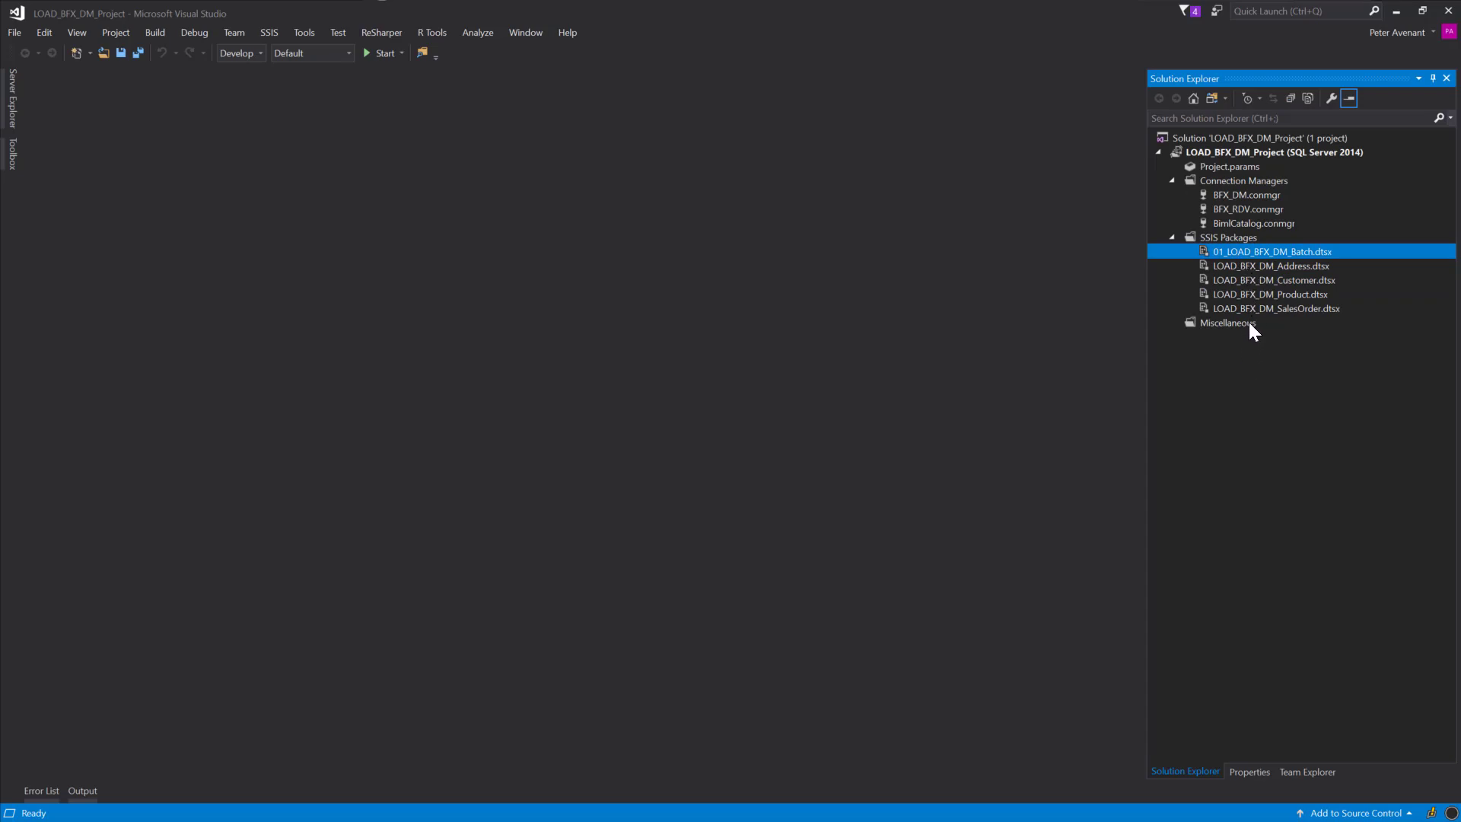
left_click(1258, 281)
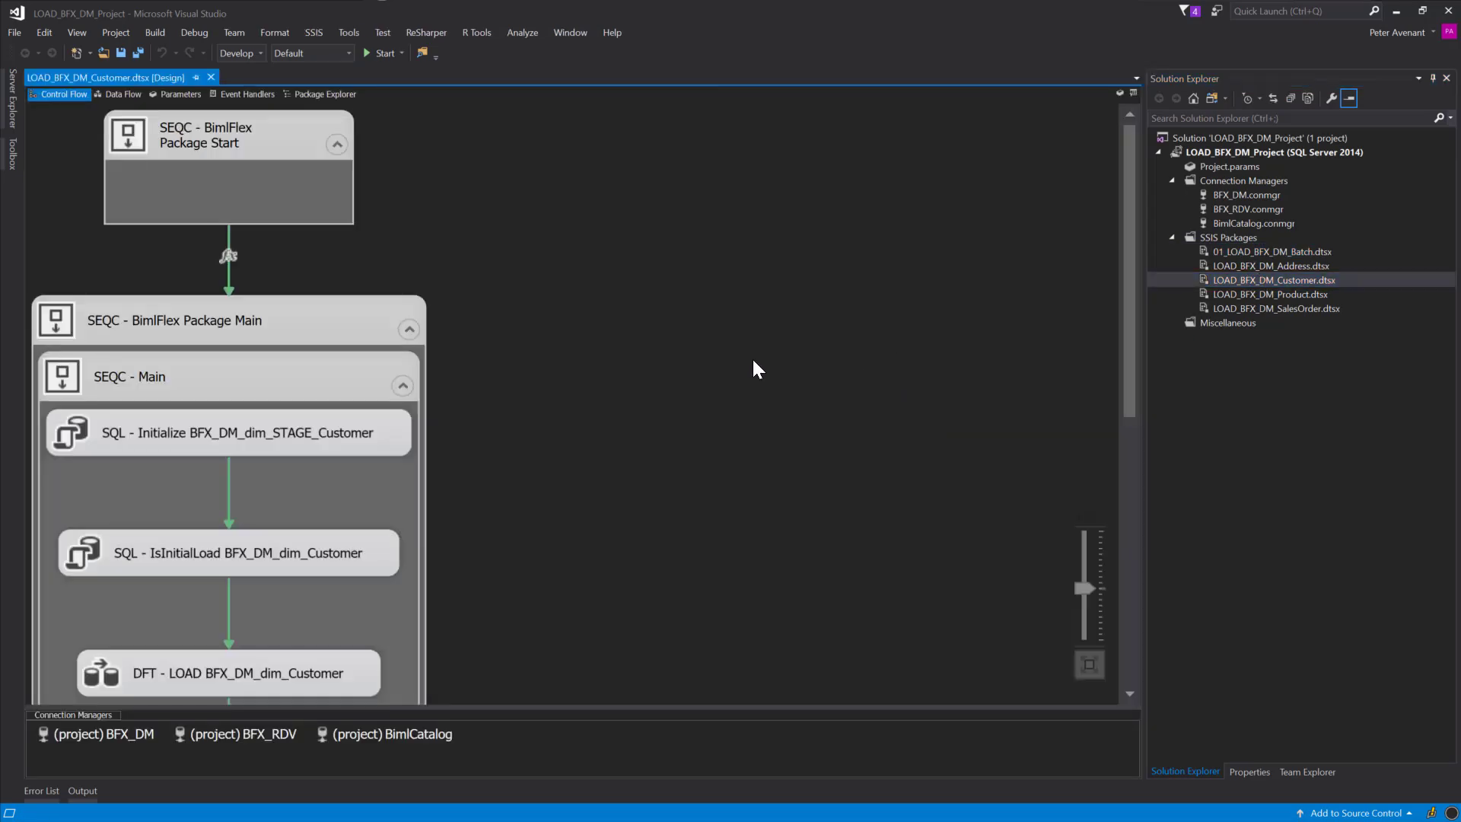
scroll(755, 363, "down", 3)
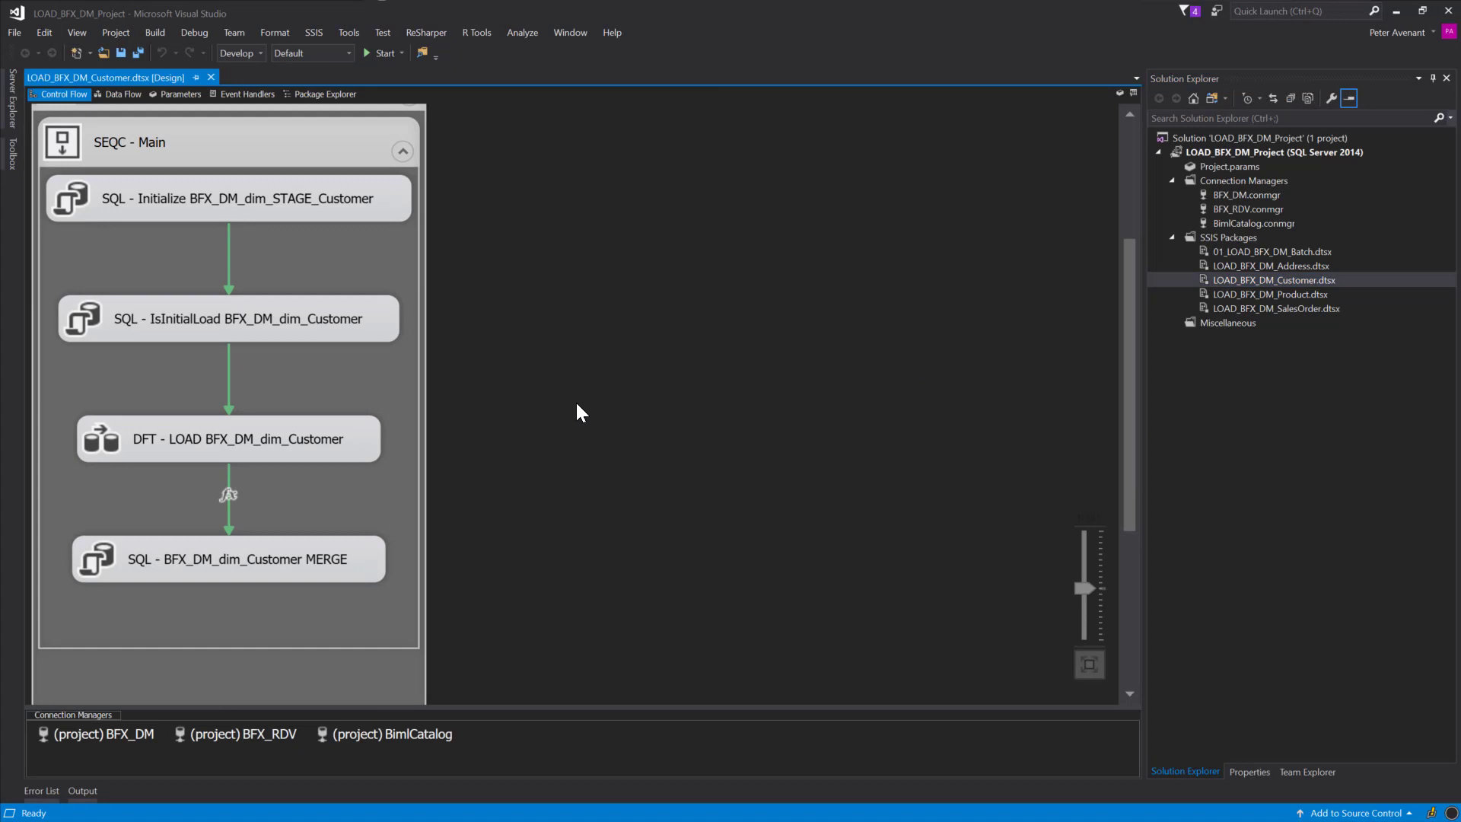
double_click(354, 448)
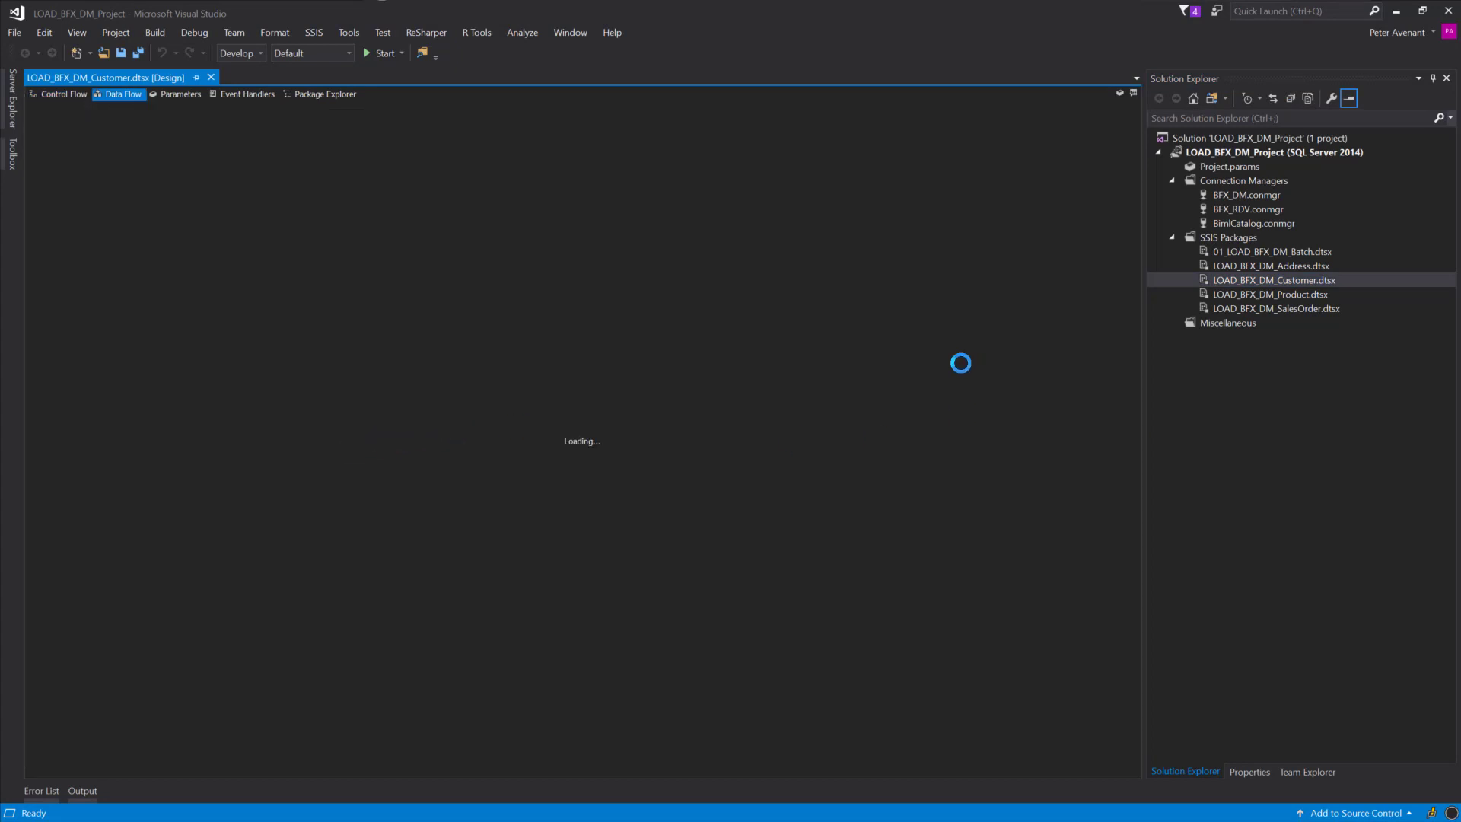
scroll(810, 352, "down", 10)
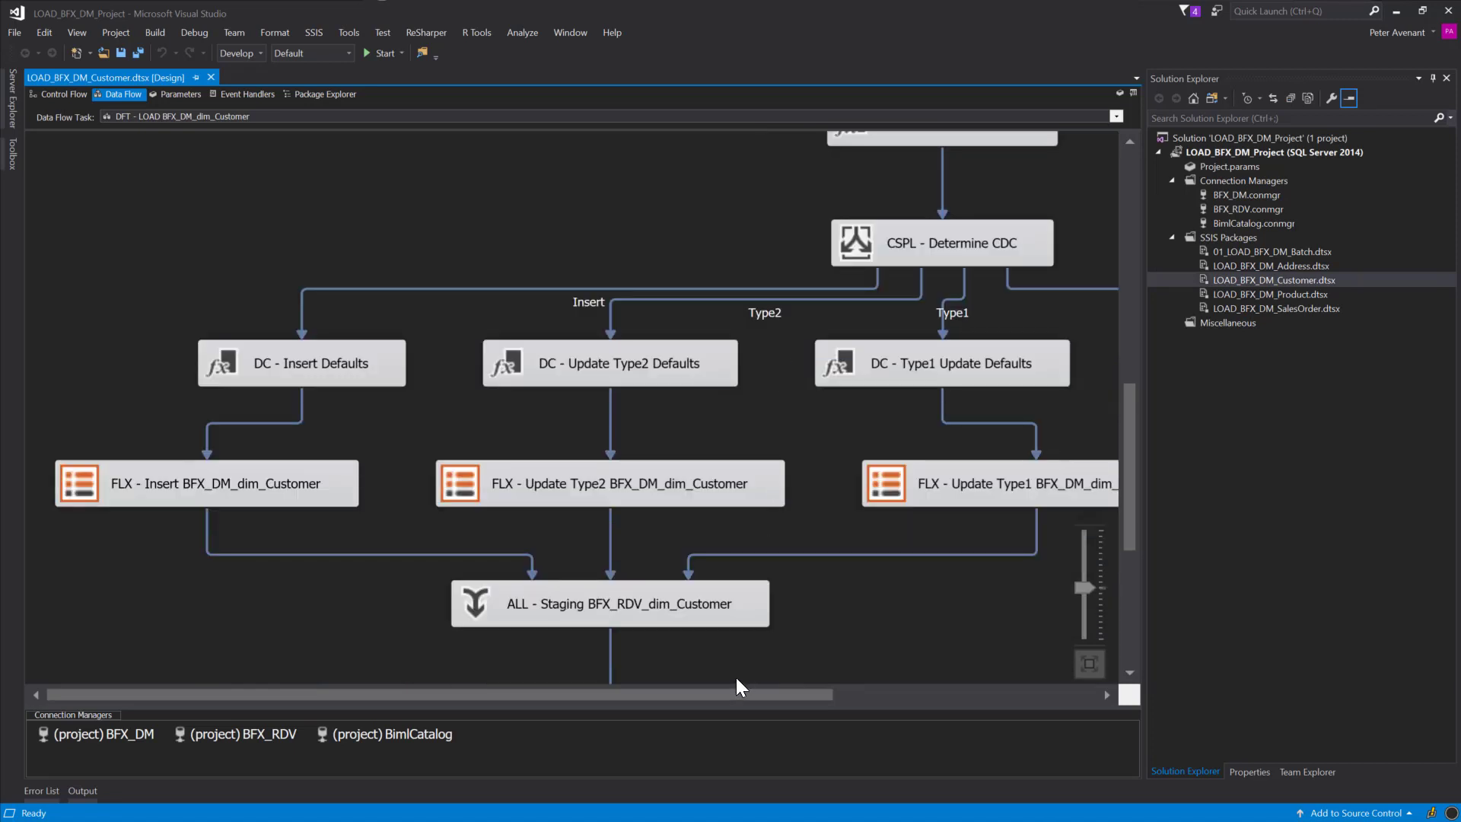
left_click_drag(721, 690, 884, 700)
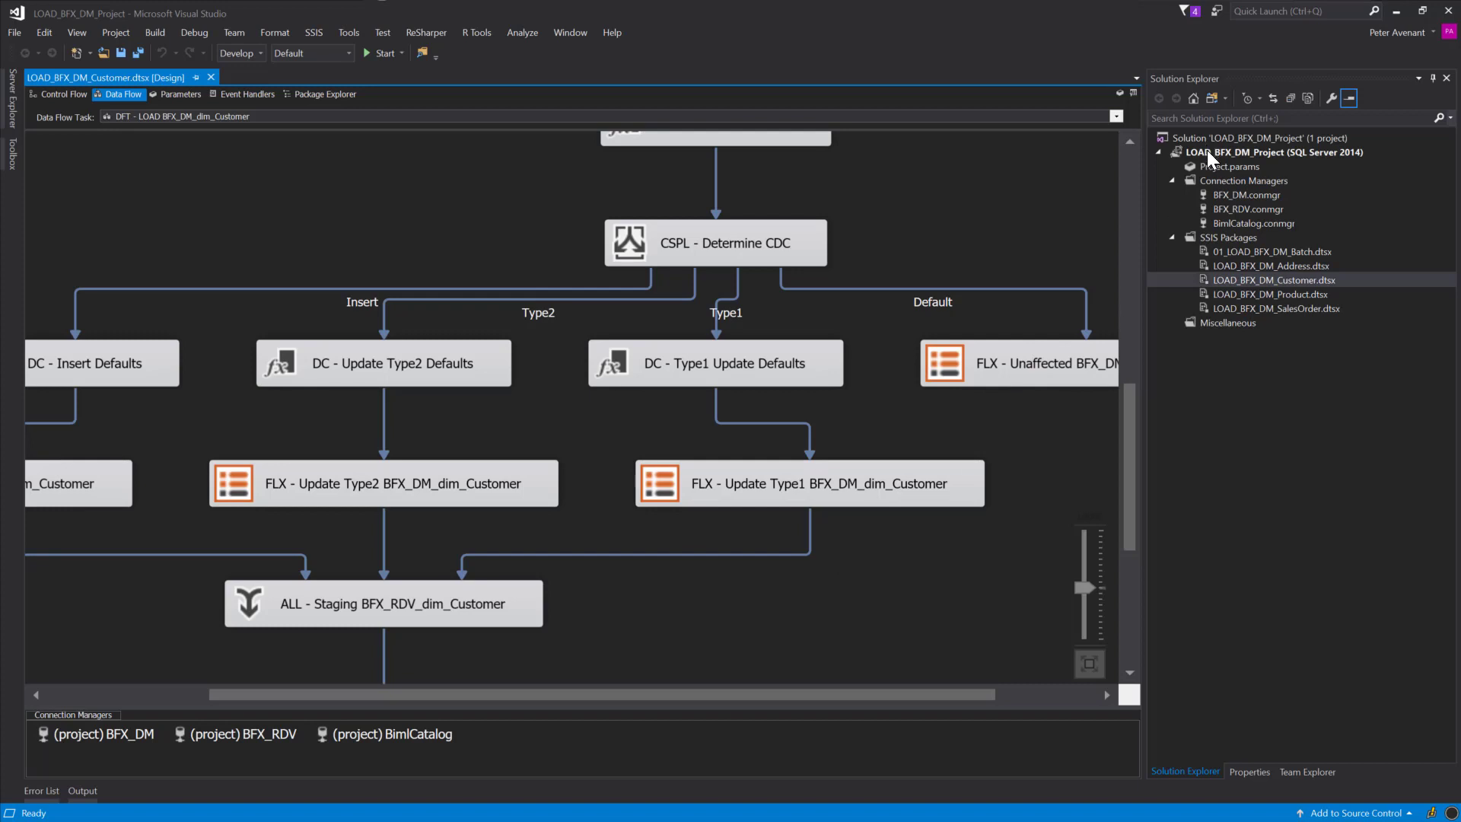
- Open the LOAD_BFX_DM_Address.dtsx package and inspect how its DFT - LOAD BFX_DM_dim_Address data flow splits the rows after CSPL - Determine CDC
double_click(1248, 266)
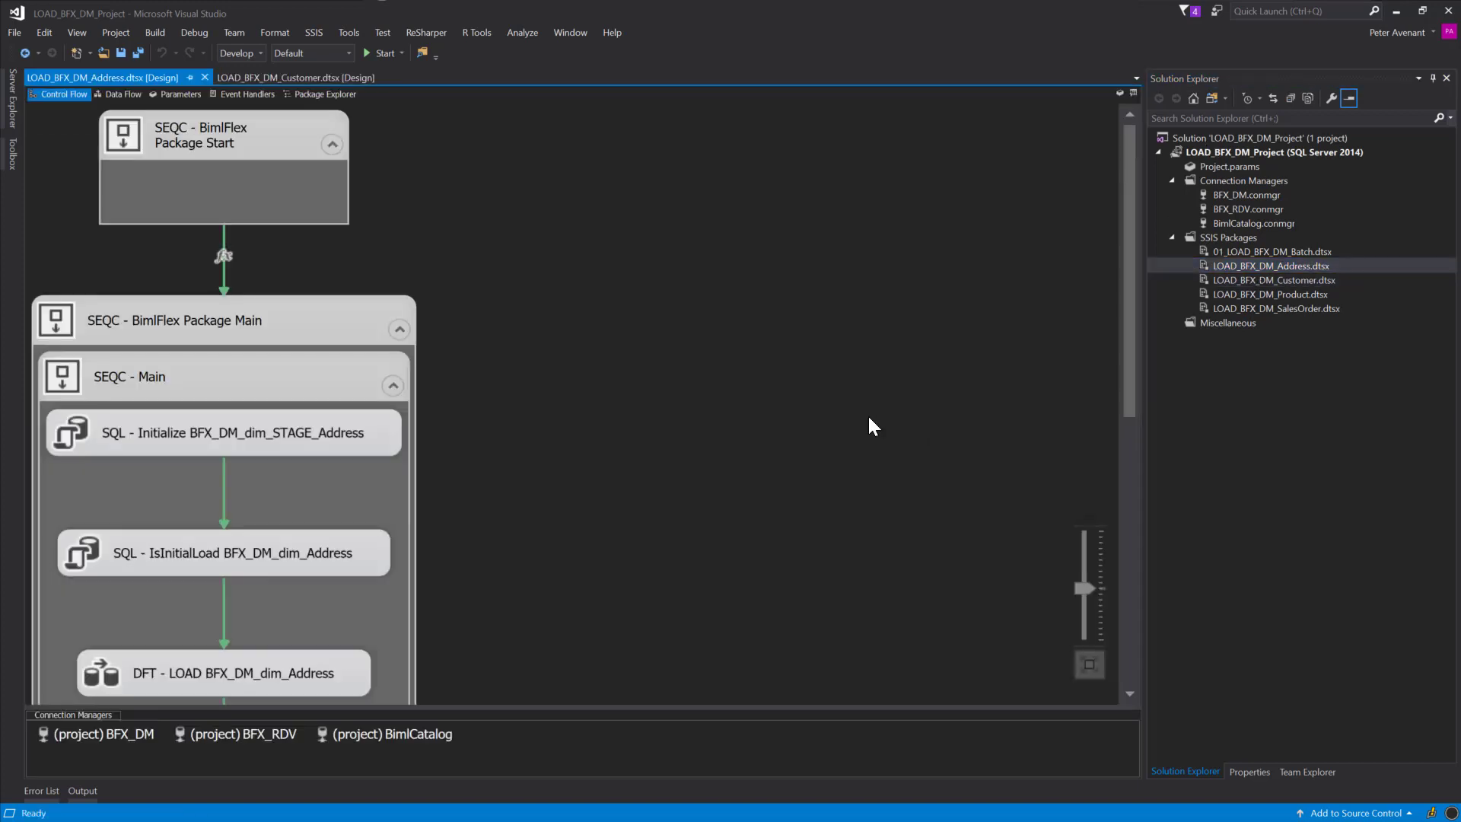
scroll(350, 490, "down", 3)
double_click(244, 501)
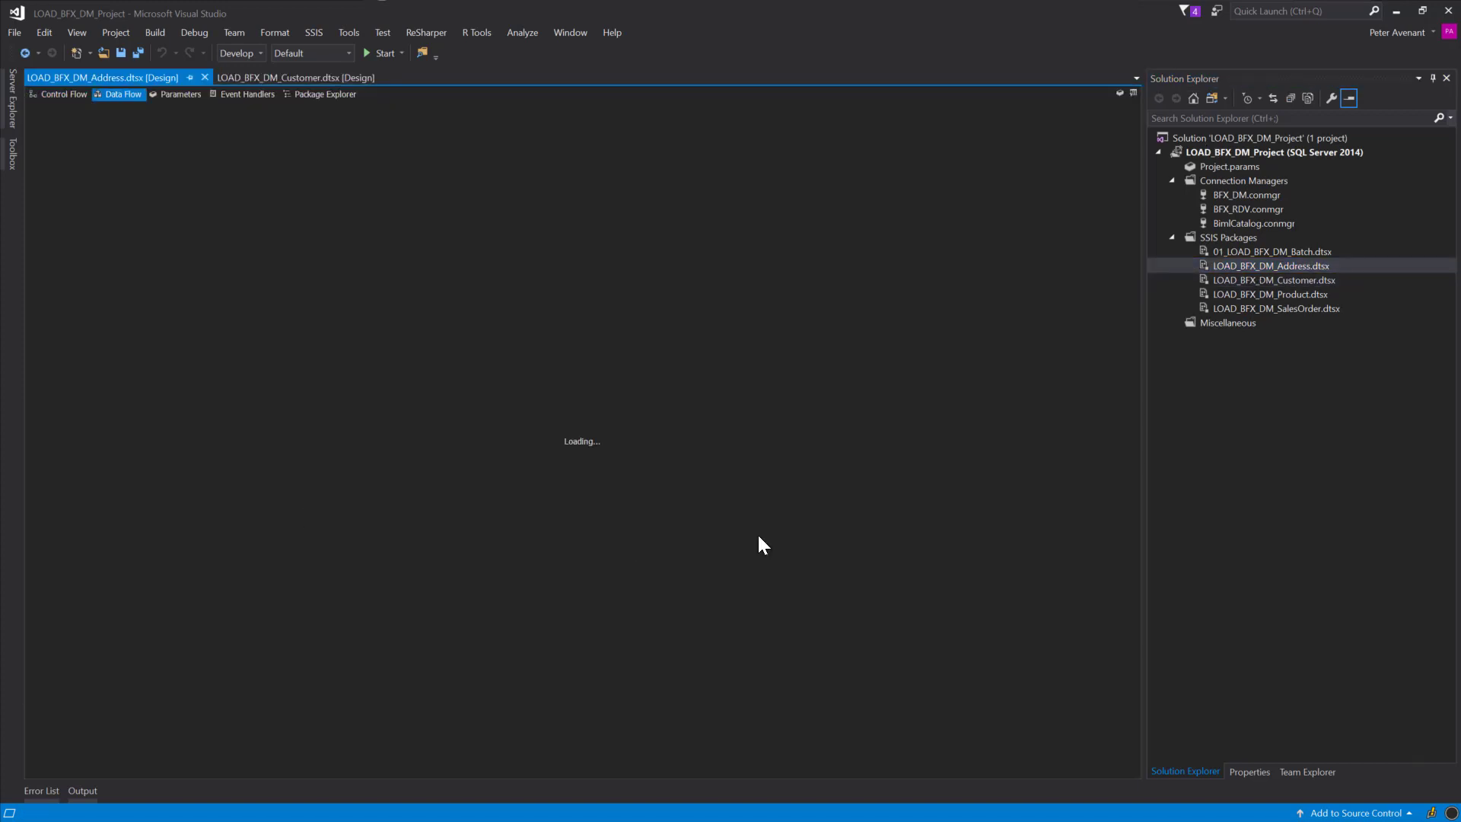
scroll(564, 396, "down", 6)
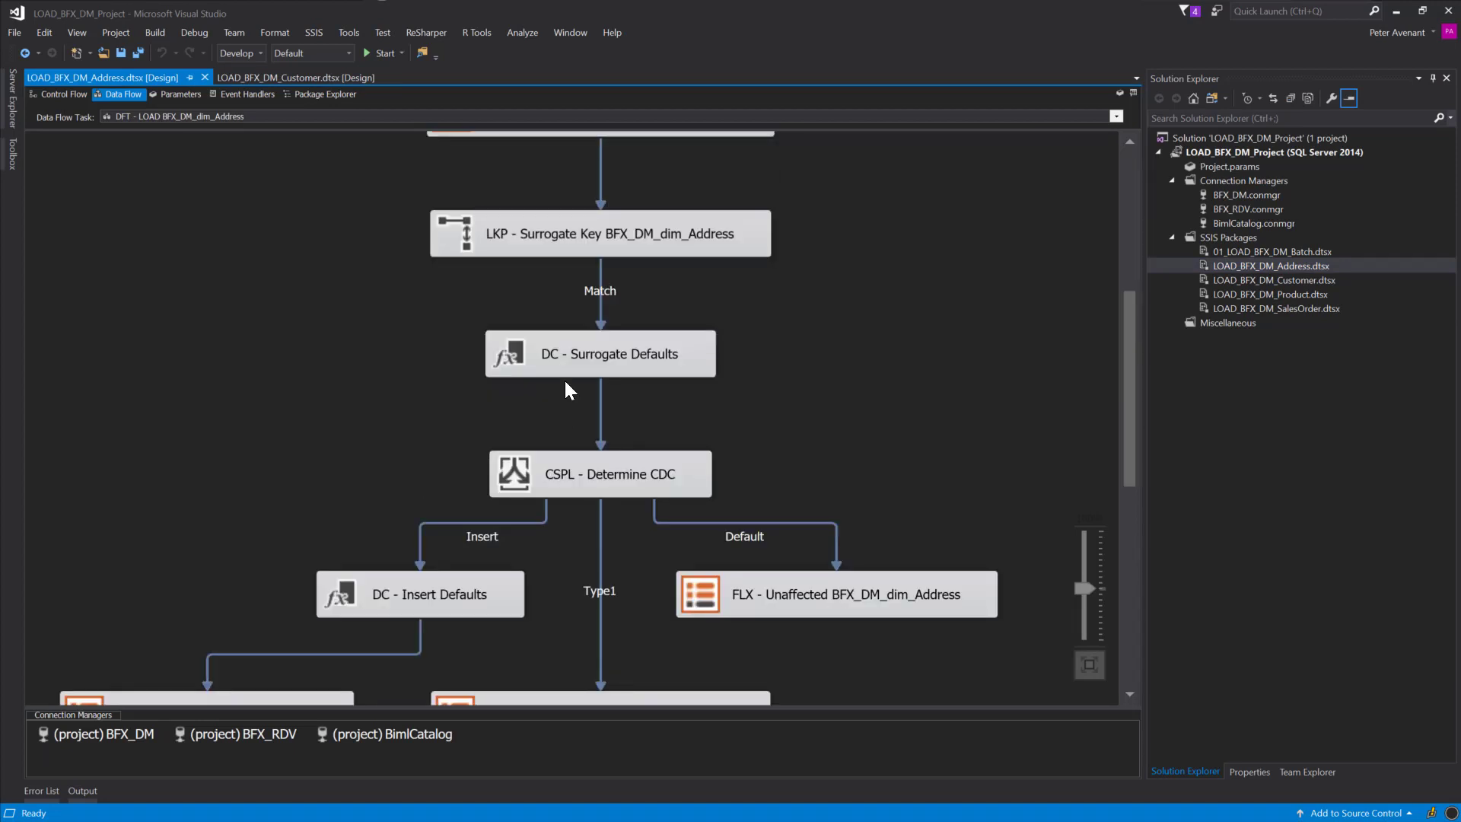
scroll(565, 394, "down", 3)
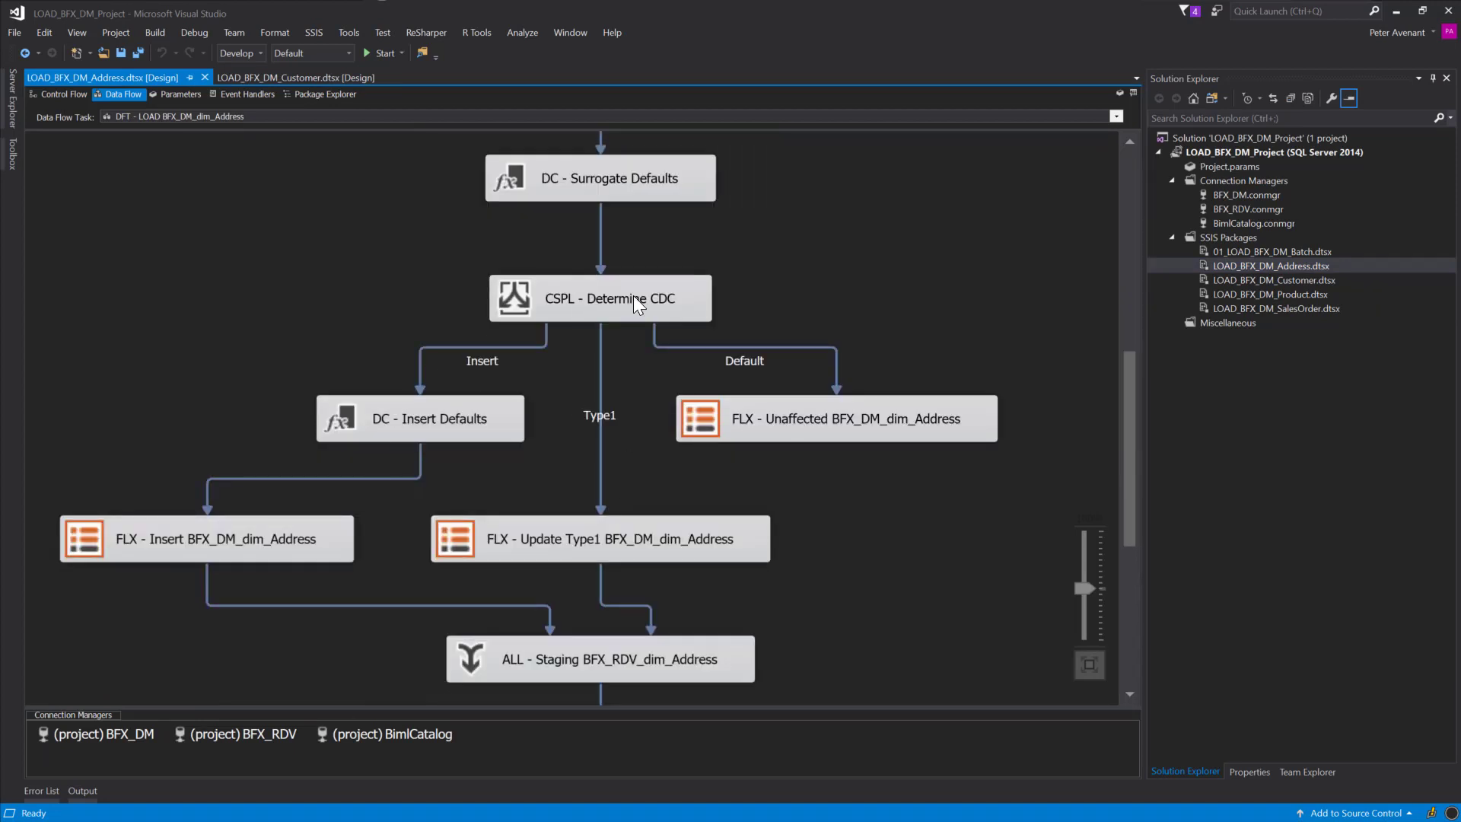